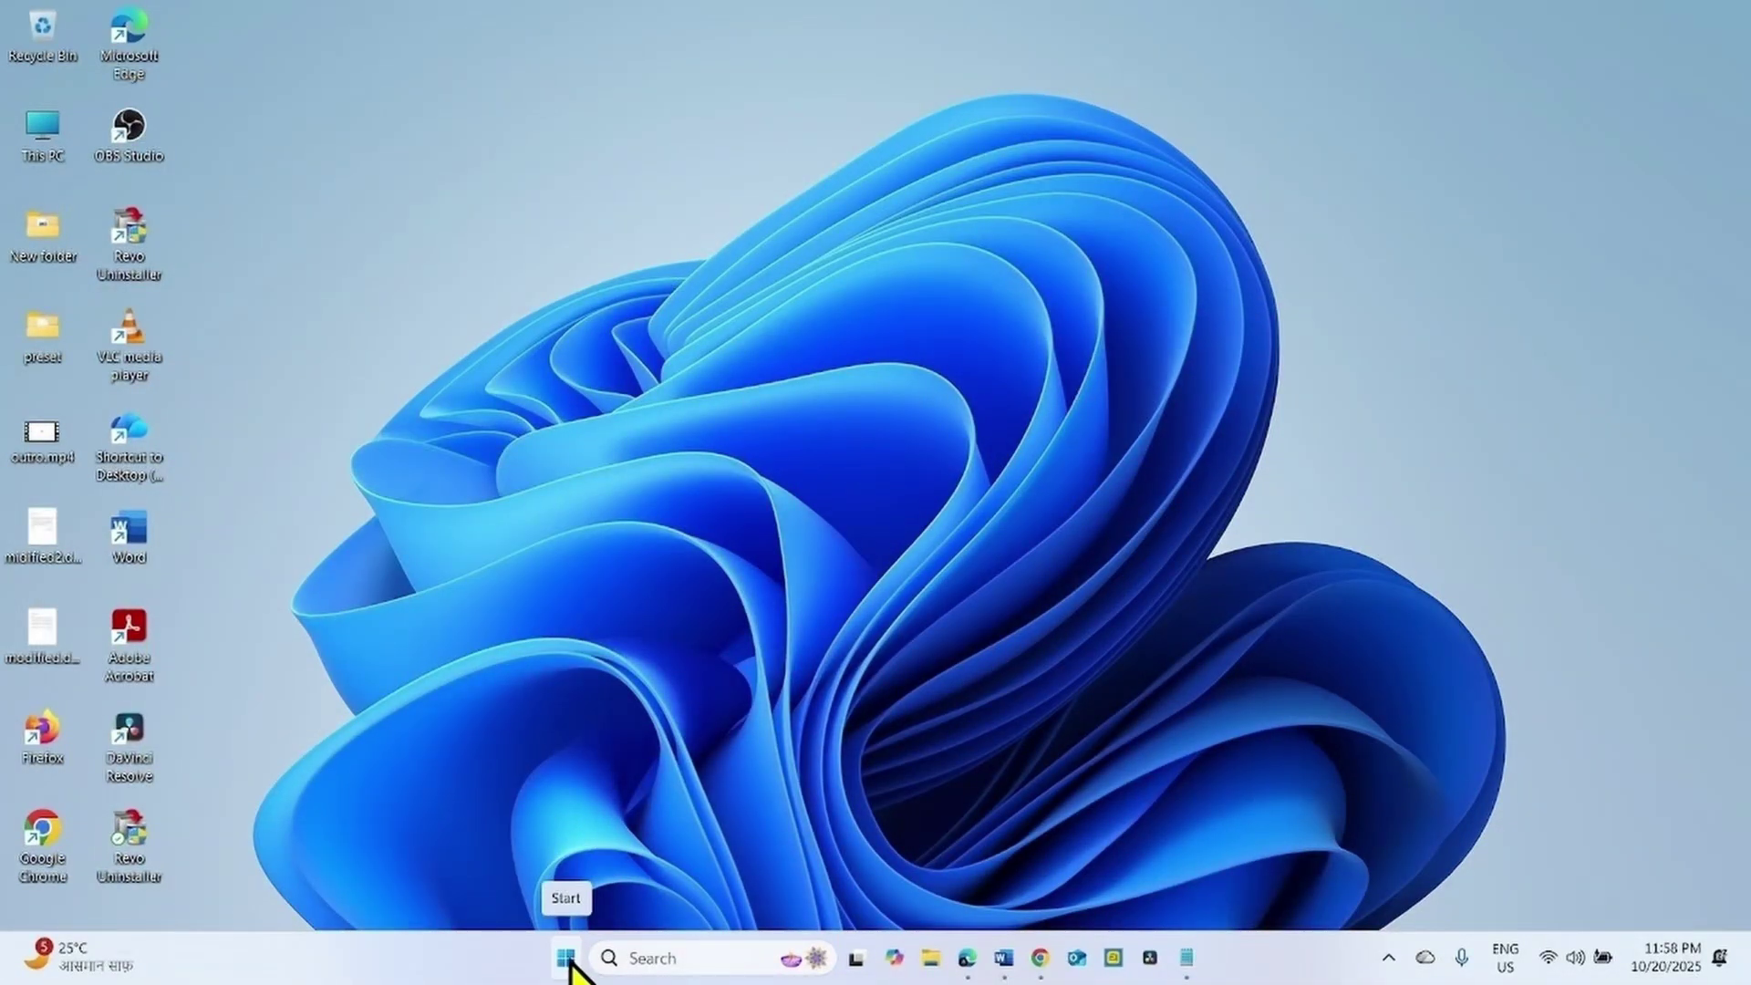
Open Settings from Start and go to System > Recovery.
{"action": "left_click", "coordinate": [568, 957]}
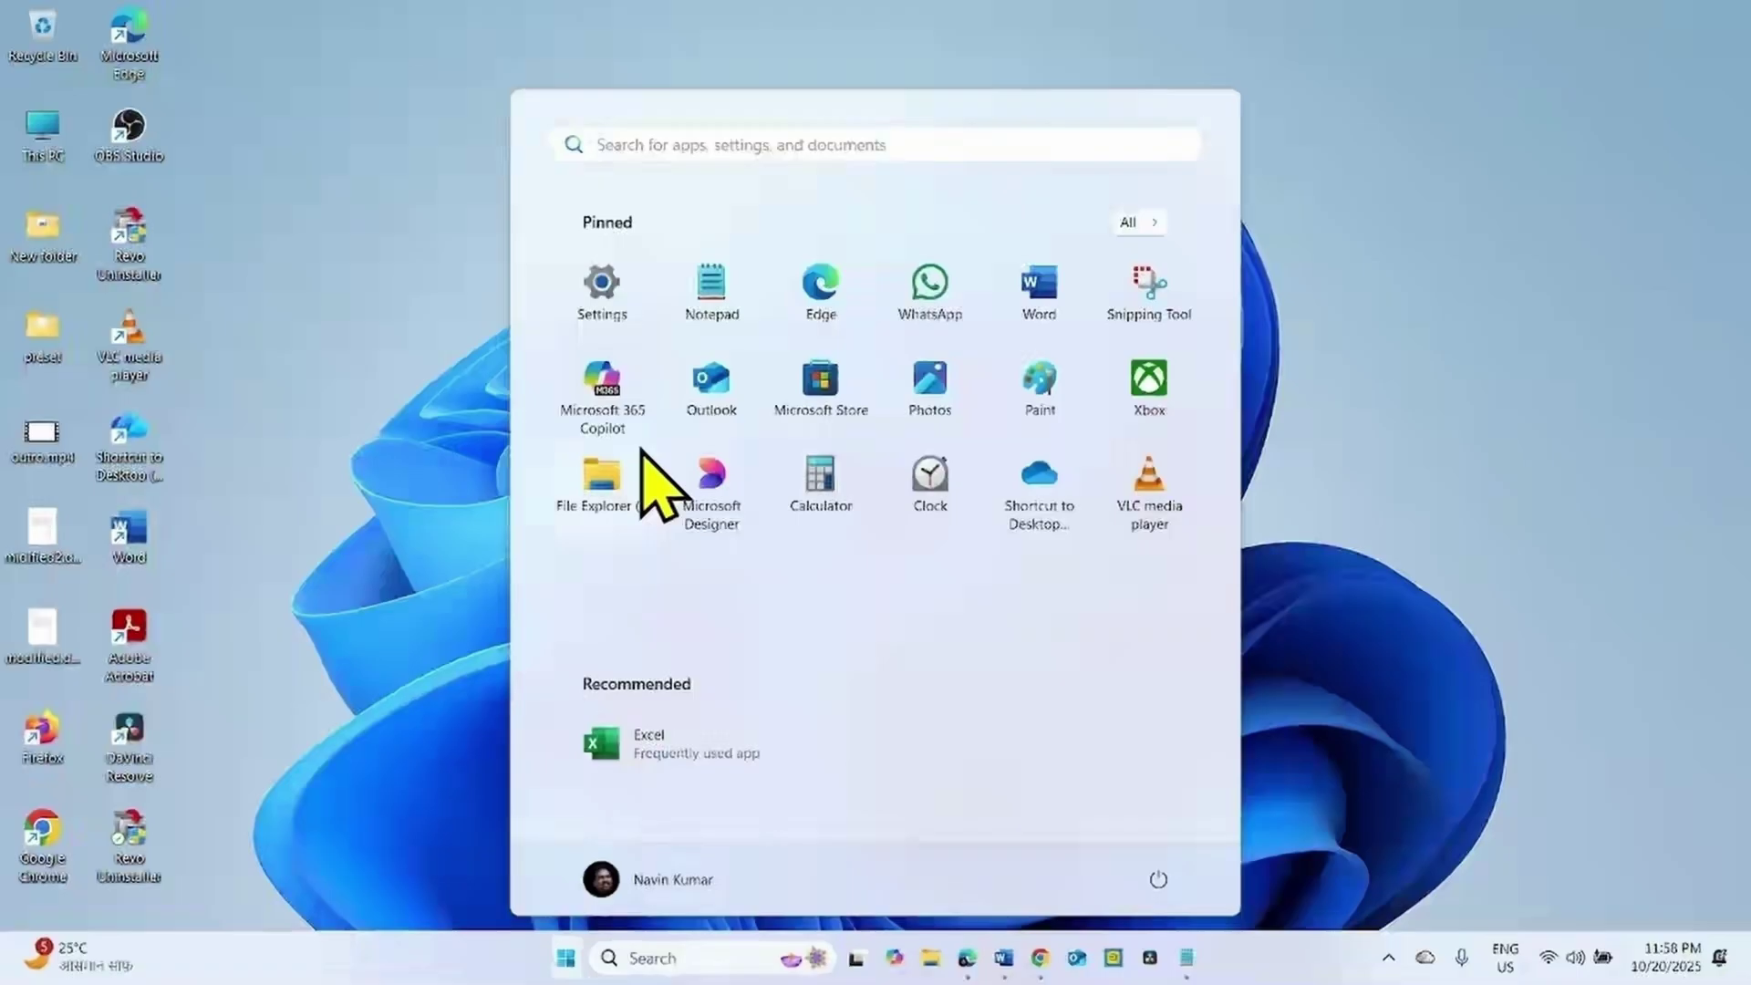
{"action": "left_click", "coordinate": [581, 276]}
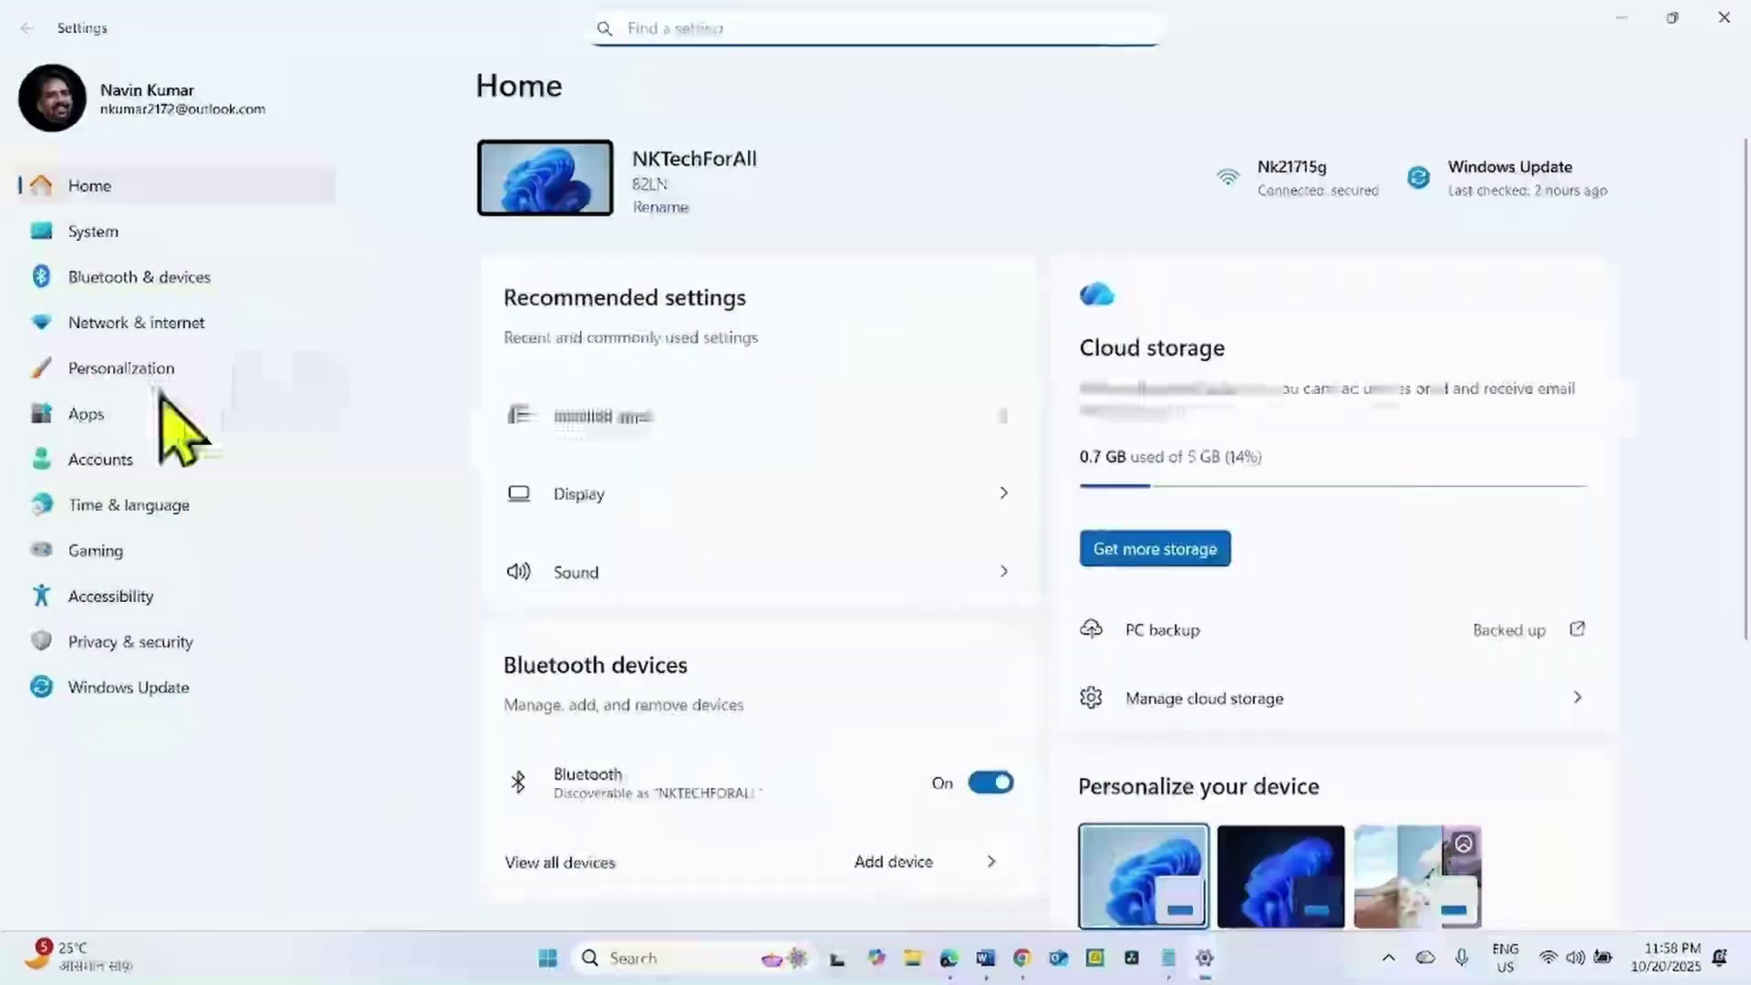
{"action": "left_click", "coordinate": [95, 234]}
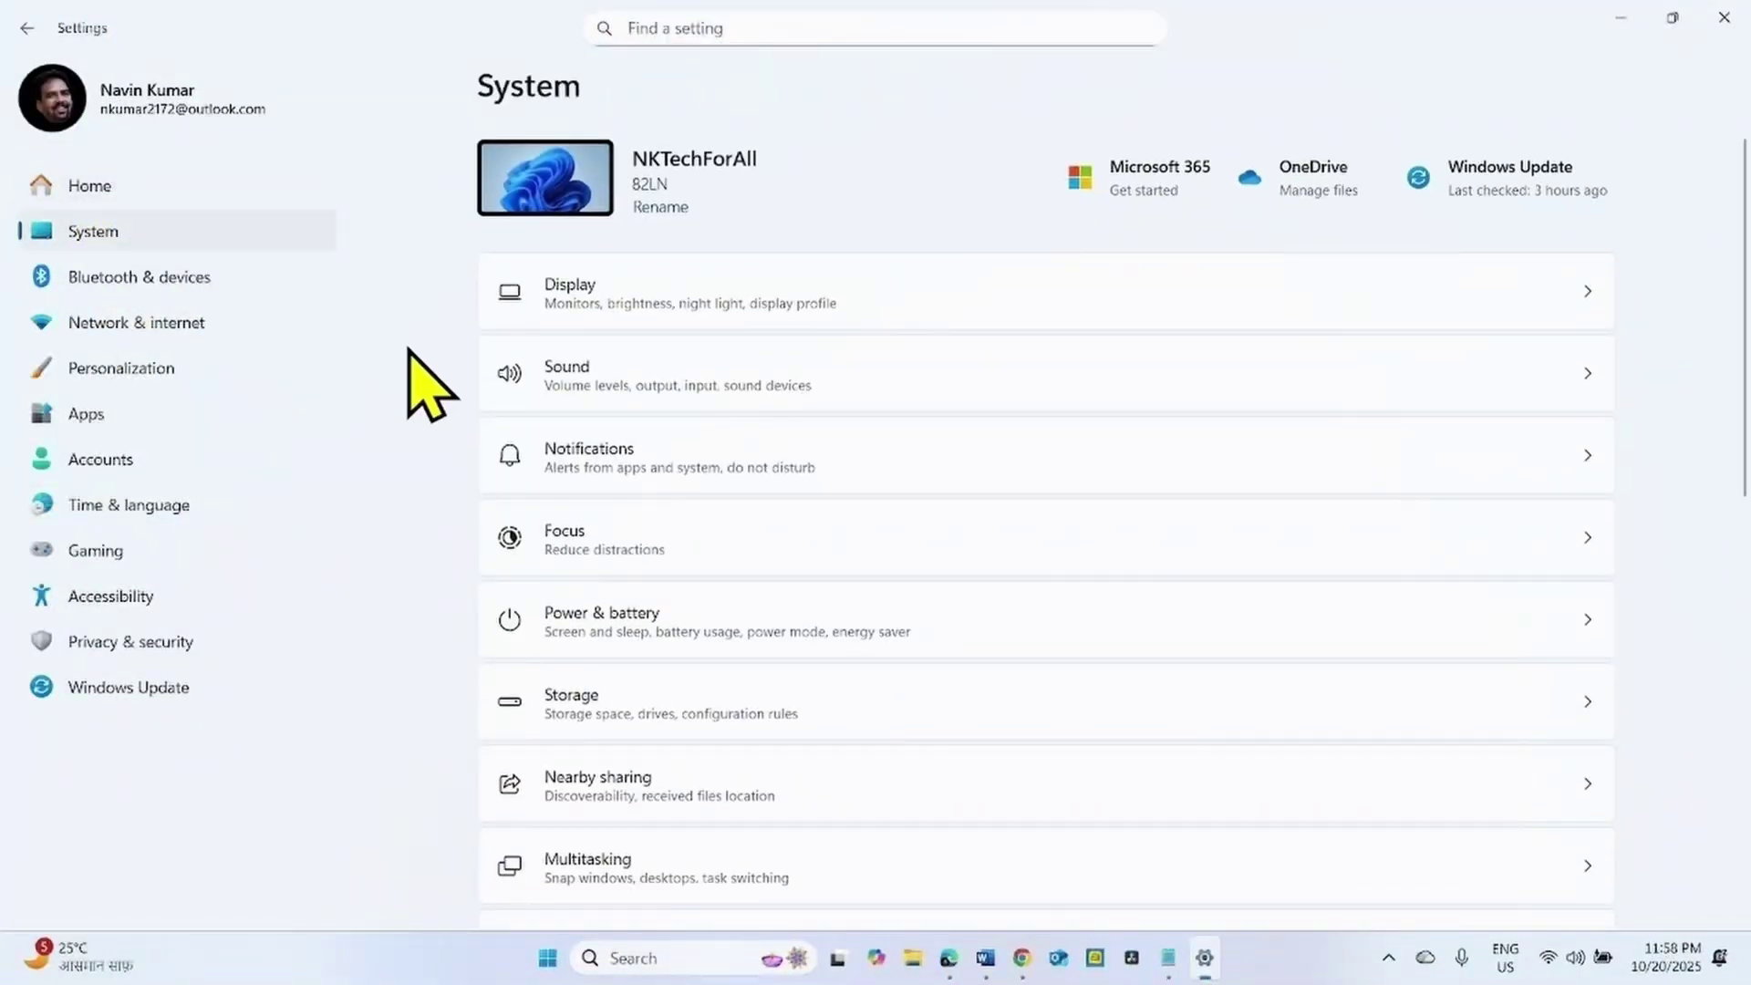
{"action": "scroll", "coordinate": [879, 686], "scroll_direction": "down", "scroll_amount": 8}
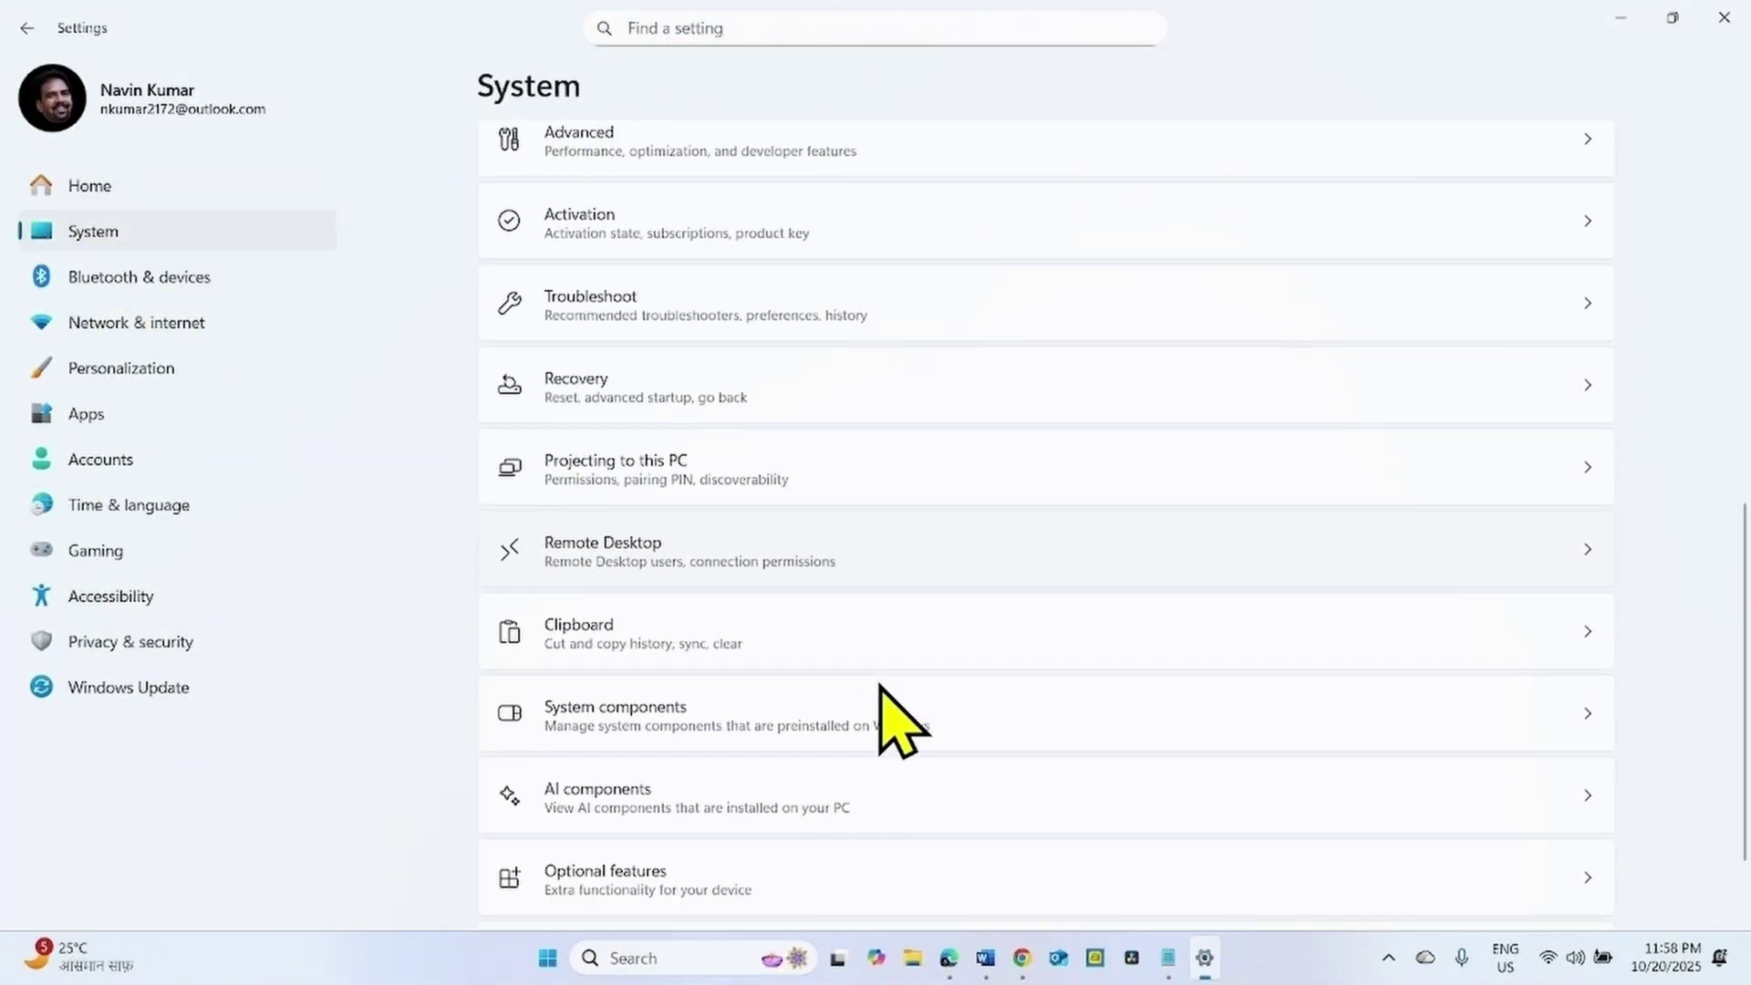
{"action": "left_click", "coordinate": [611, 391]}
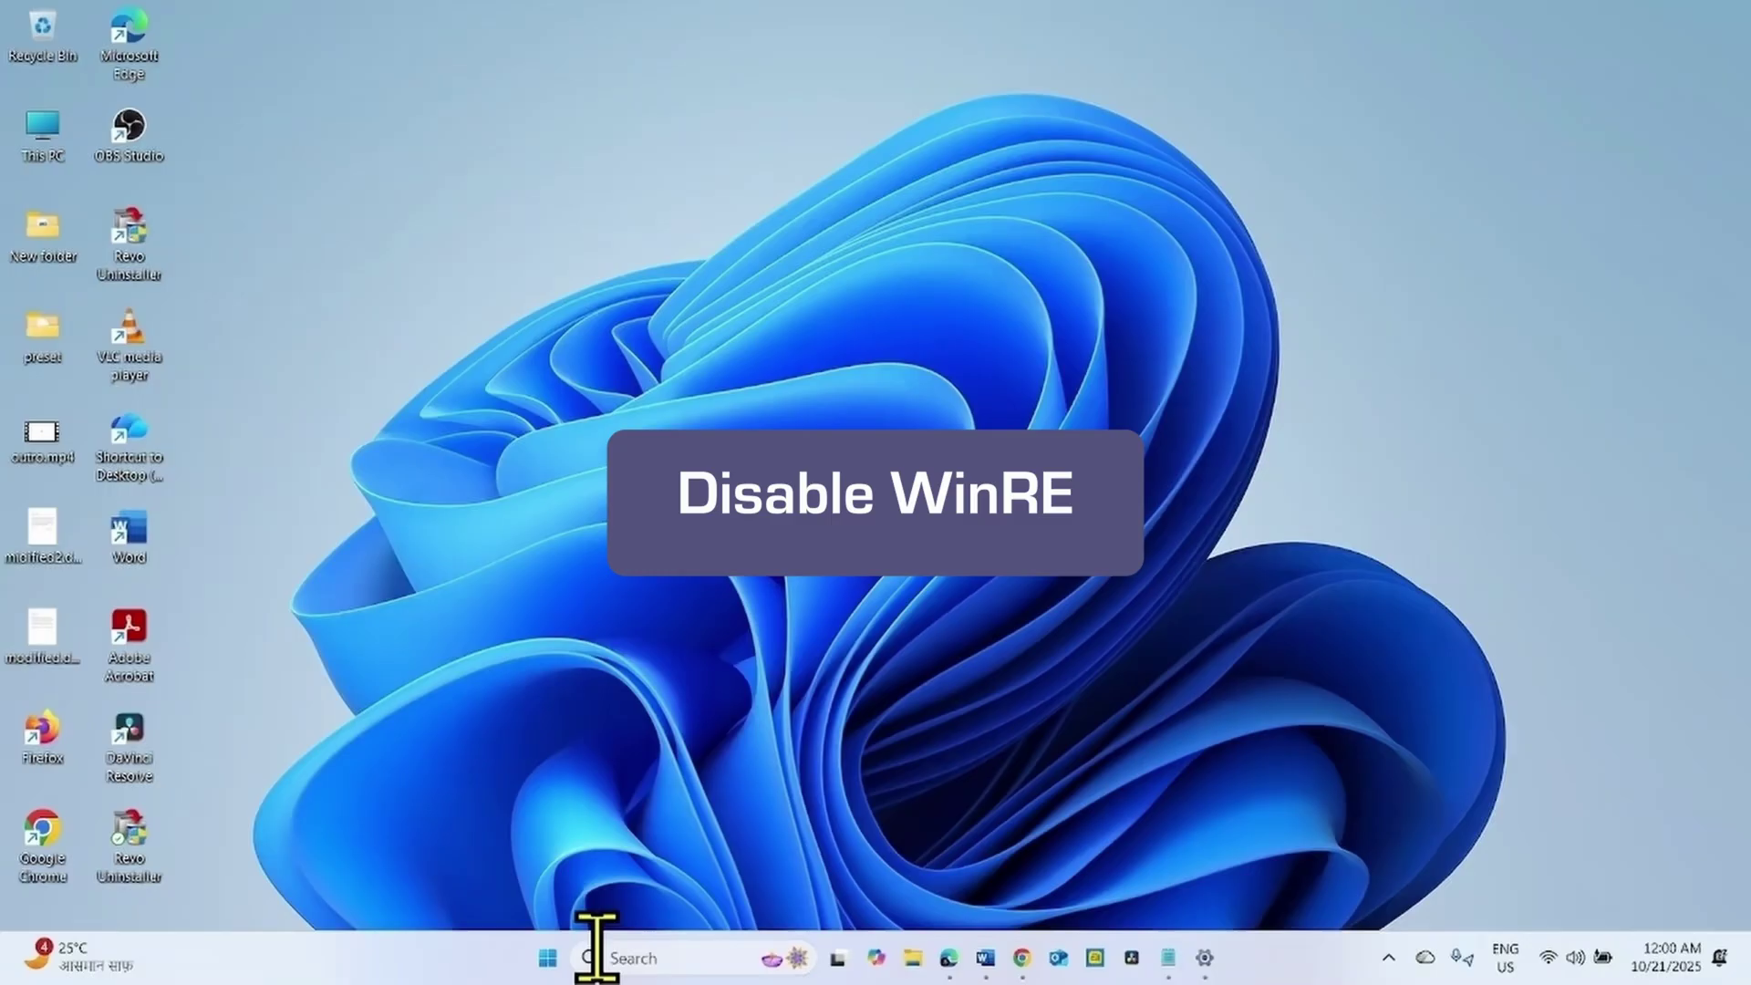
Launch Command Prompt as administrator from a 'cmd' search and narrow its window.
{"action": "left_click", "coordinate": [634, 957]}
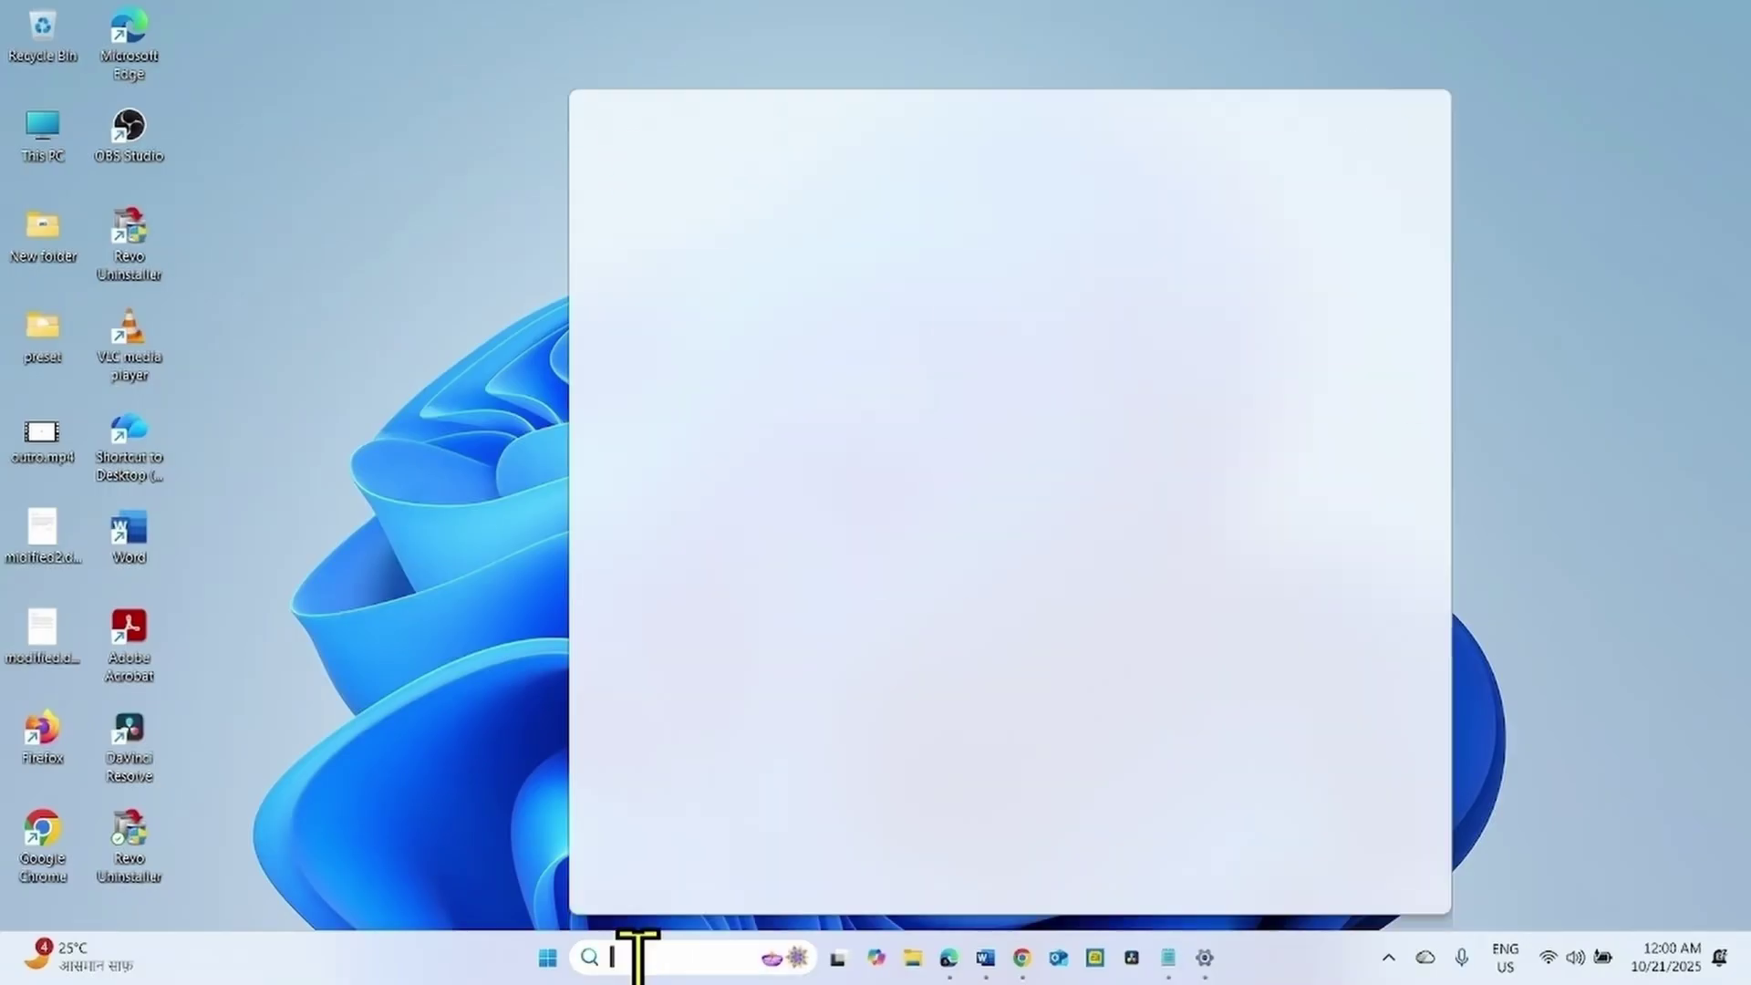
{"action": "type", "text": "c"}
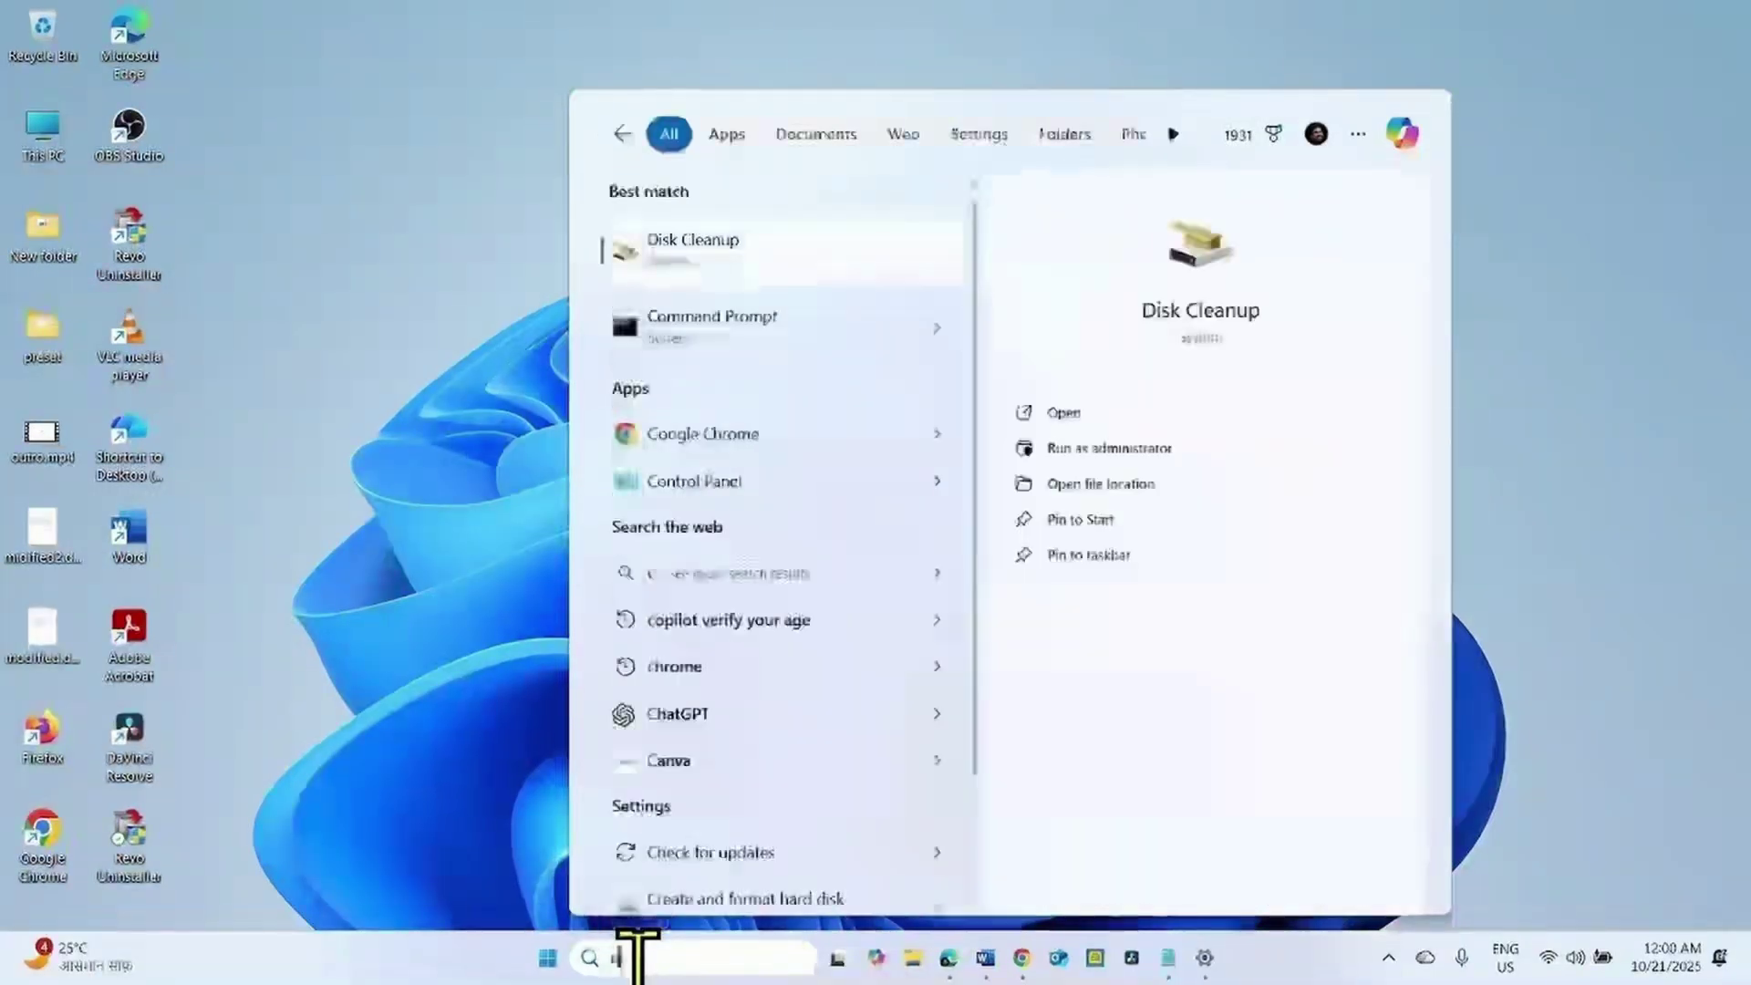
{"action": "type", "text": "md"}
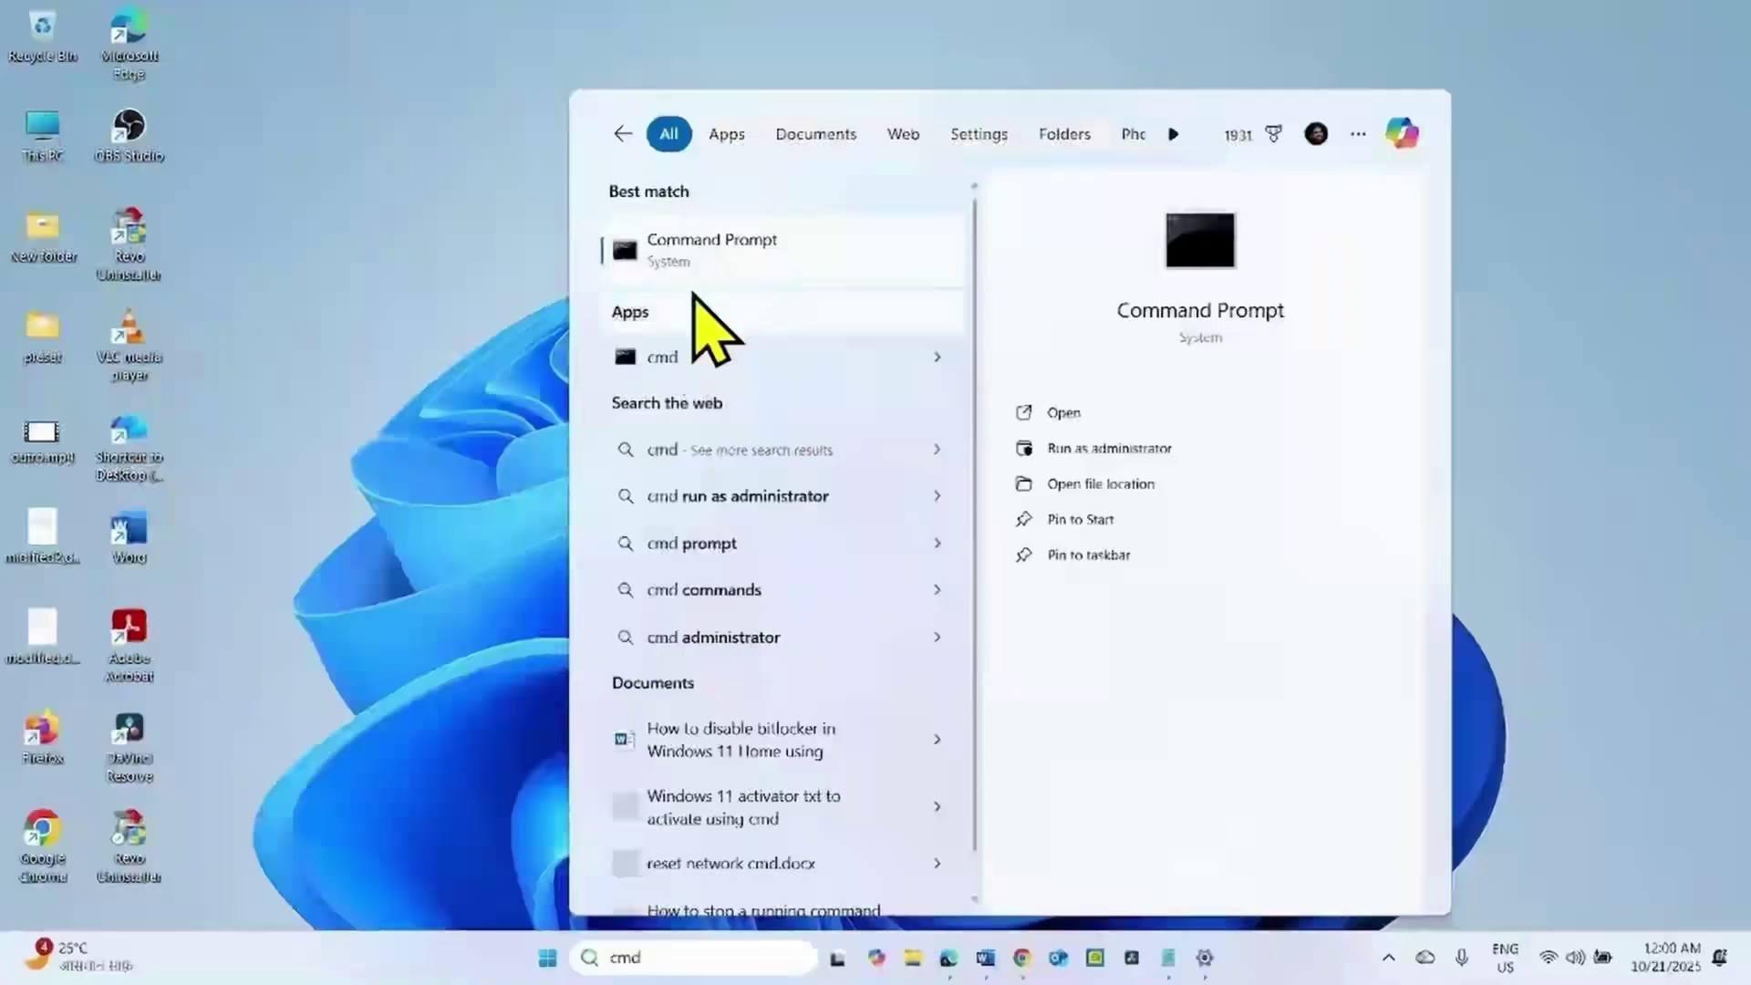
{"action": "right_click", "coordinate": [697, 250]}
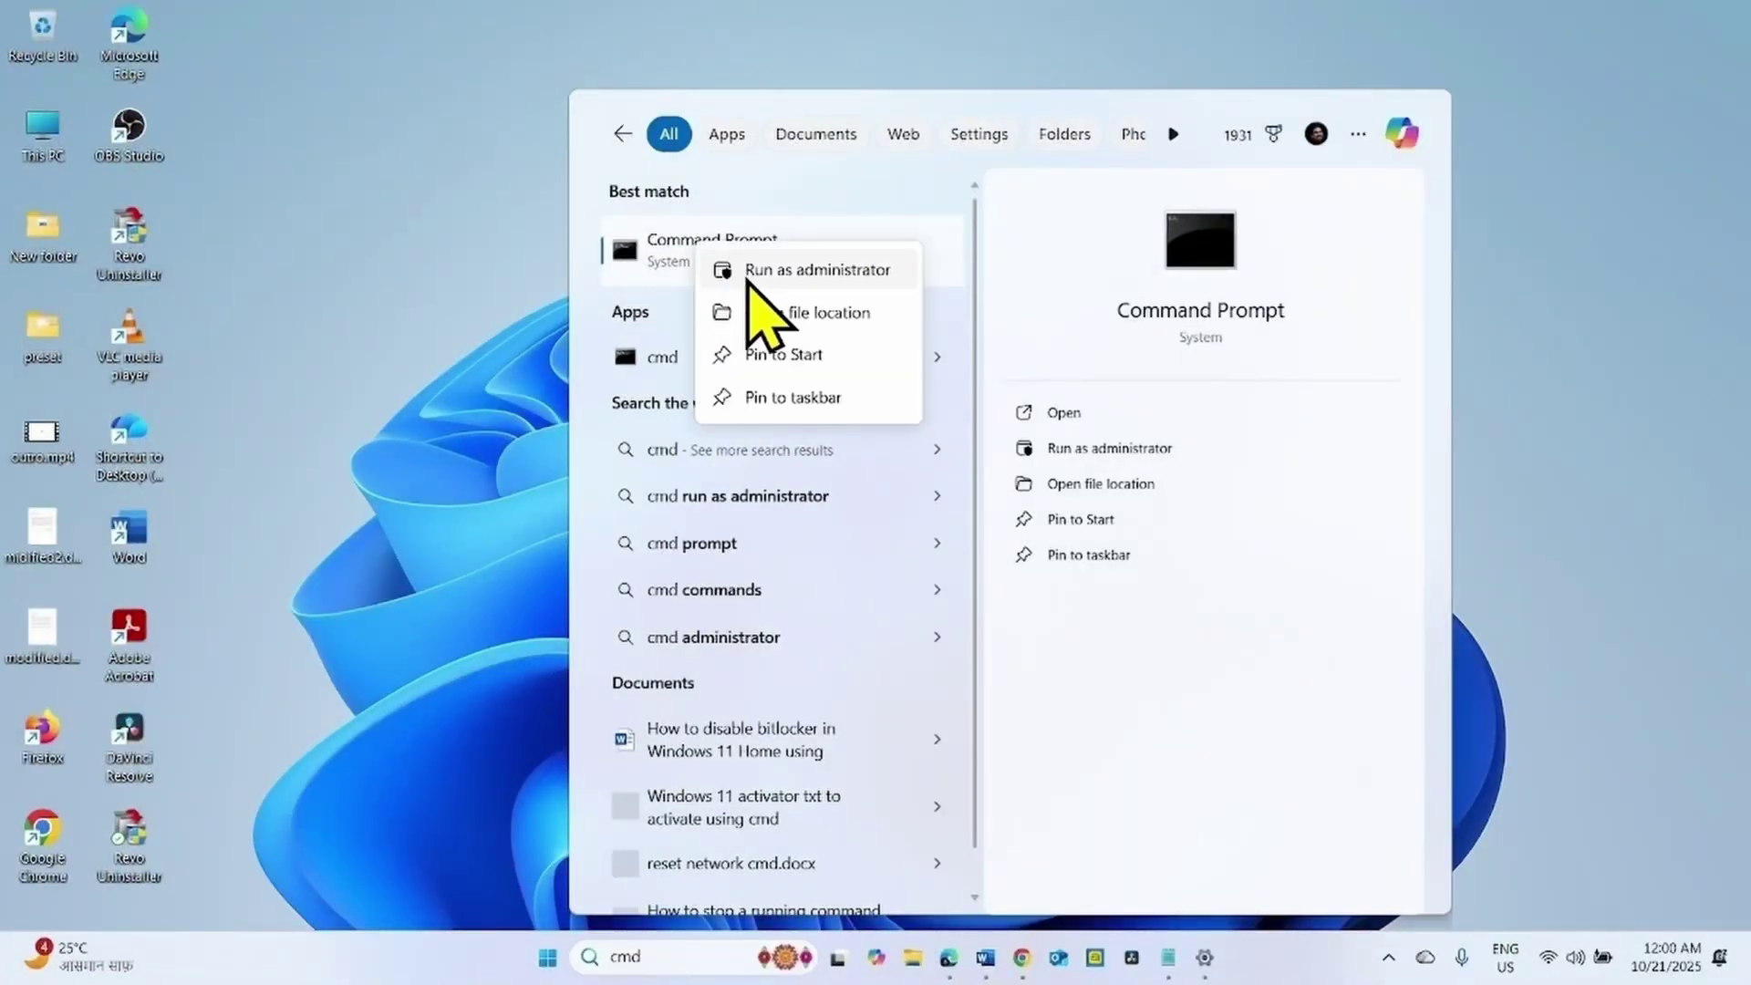
{"action": "left_click", "coordinate": [749, 272]}
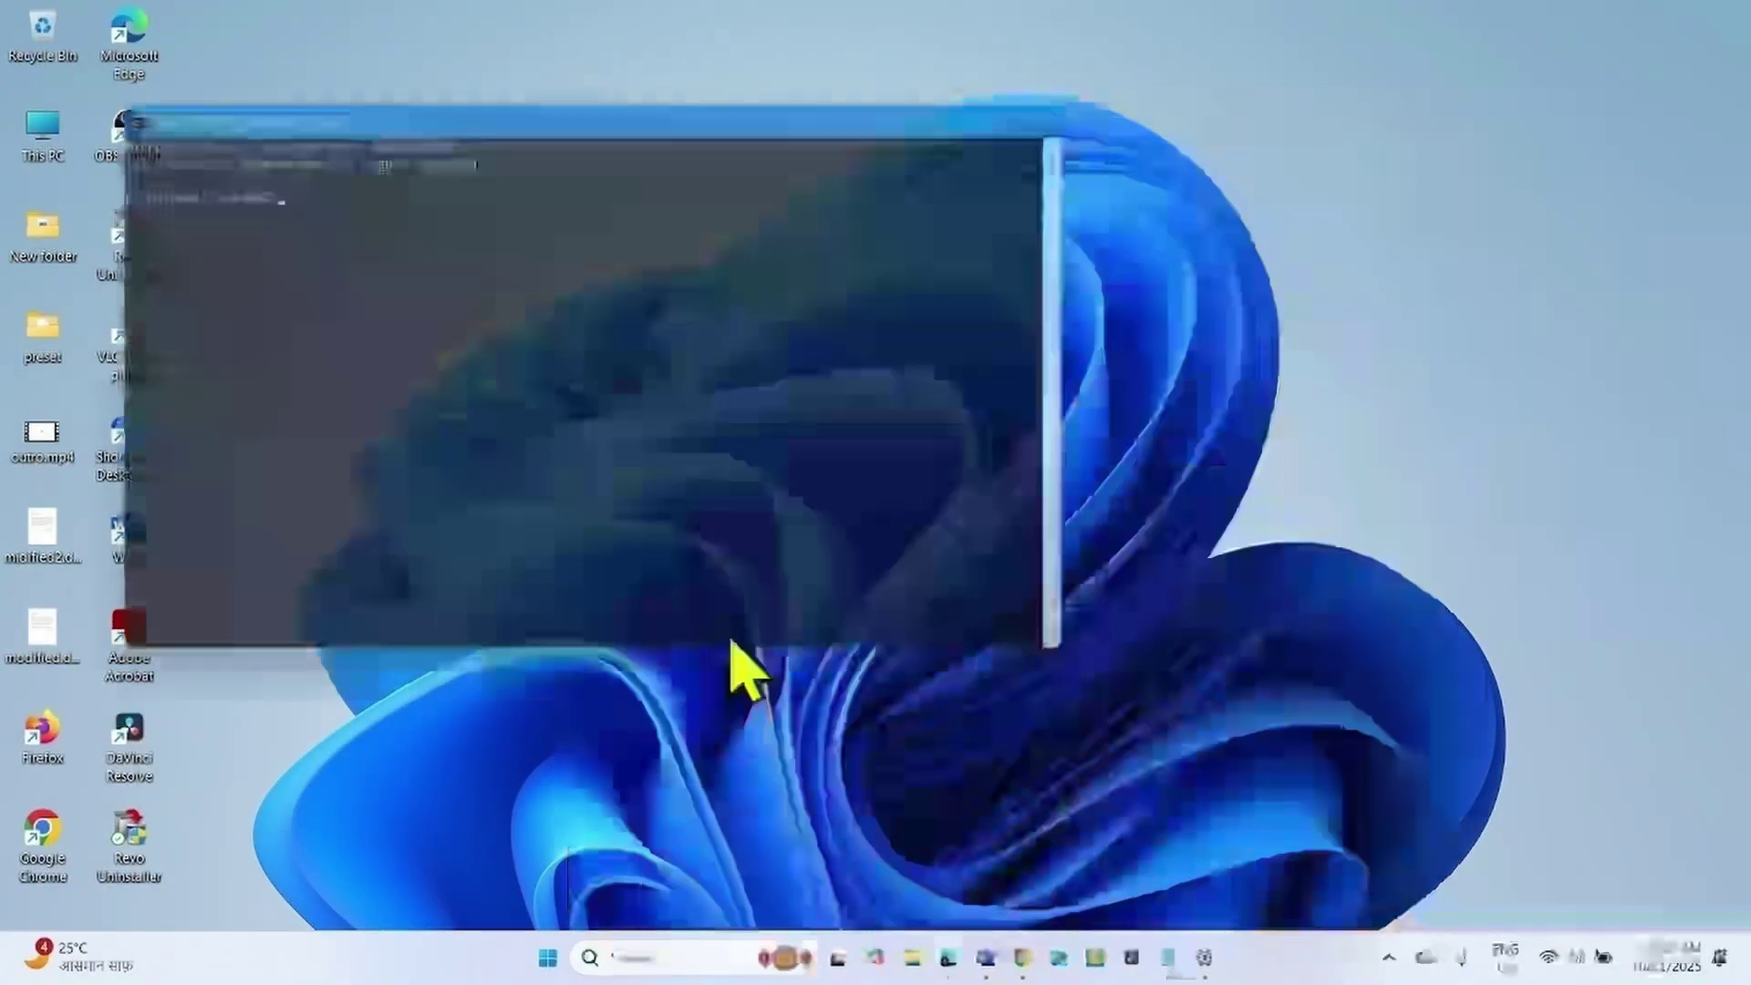
{"action": "left_click_drag", "start_coordinate": [1067, 394], "coordinate": [964, 394]}
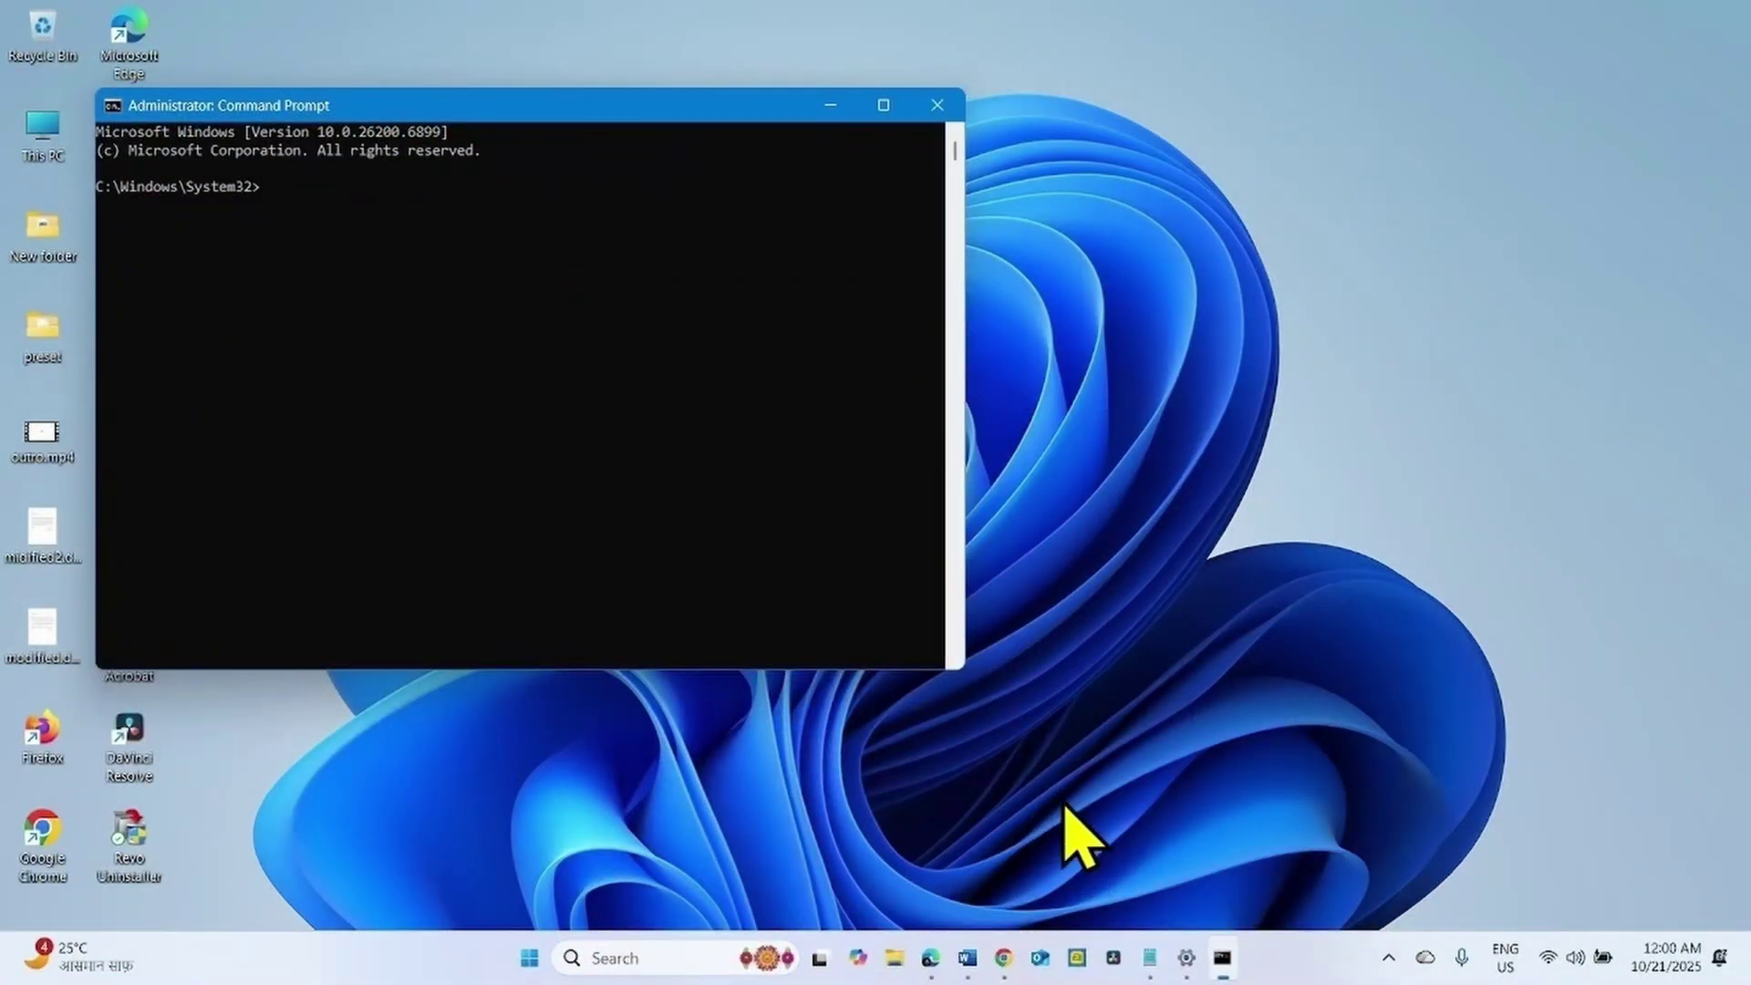
Copy 'reagentc /disable' from the Notepad notes and paste it at the admin prompt.
{"action": "left_click", "coordinate": [1147, 958]}
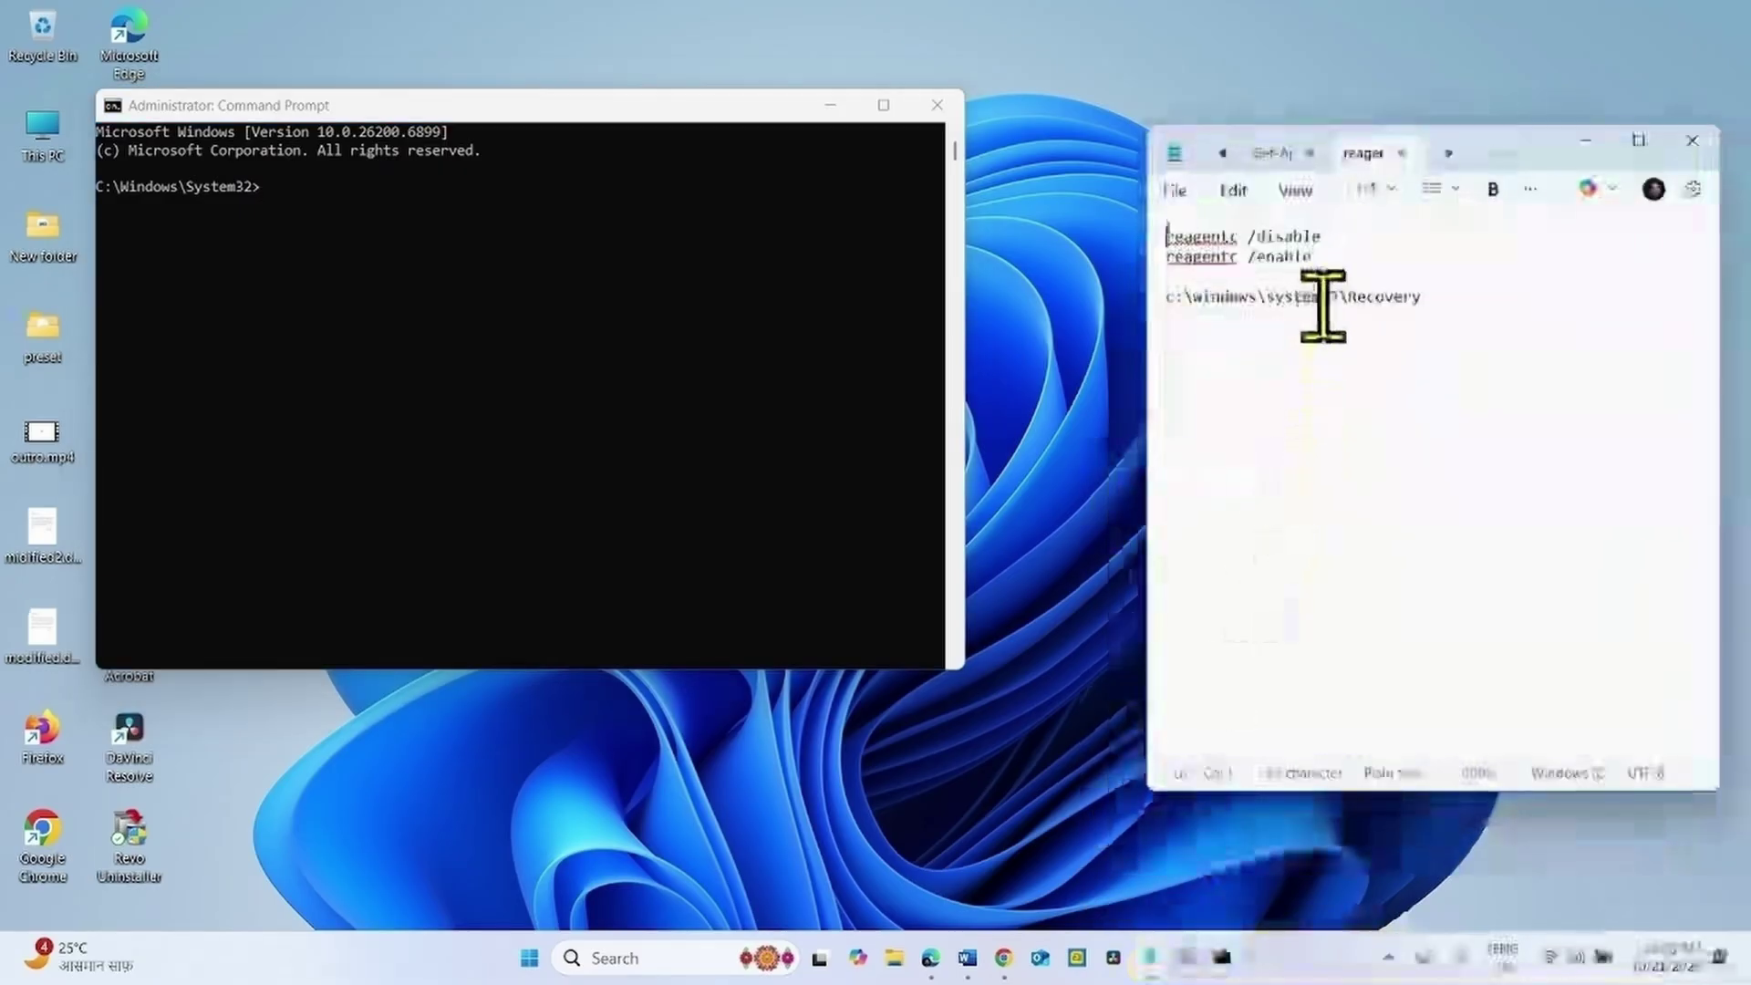
{"action": "left_click_drag", "start_coordinate": [1331, 255], "coordinate": [1167, 230]}
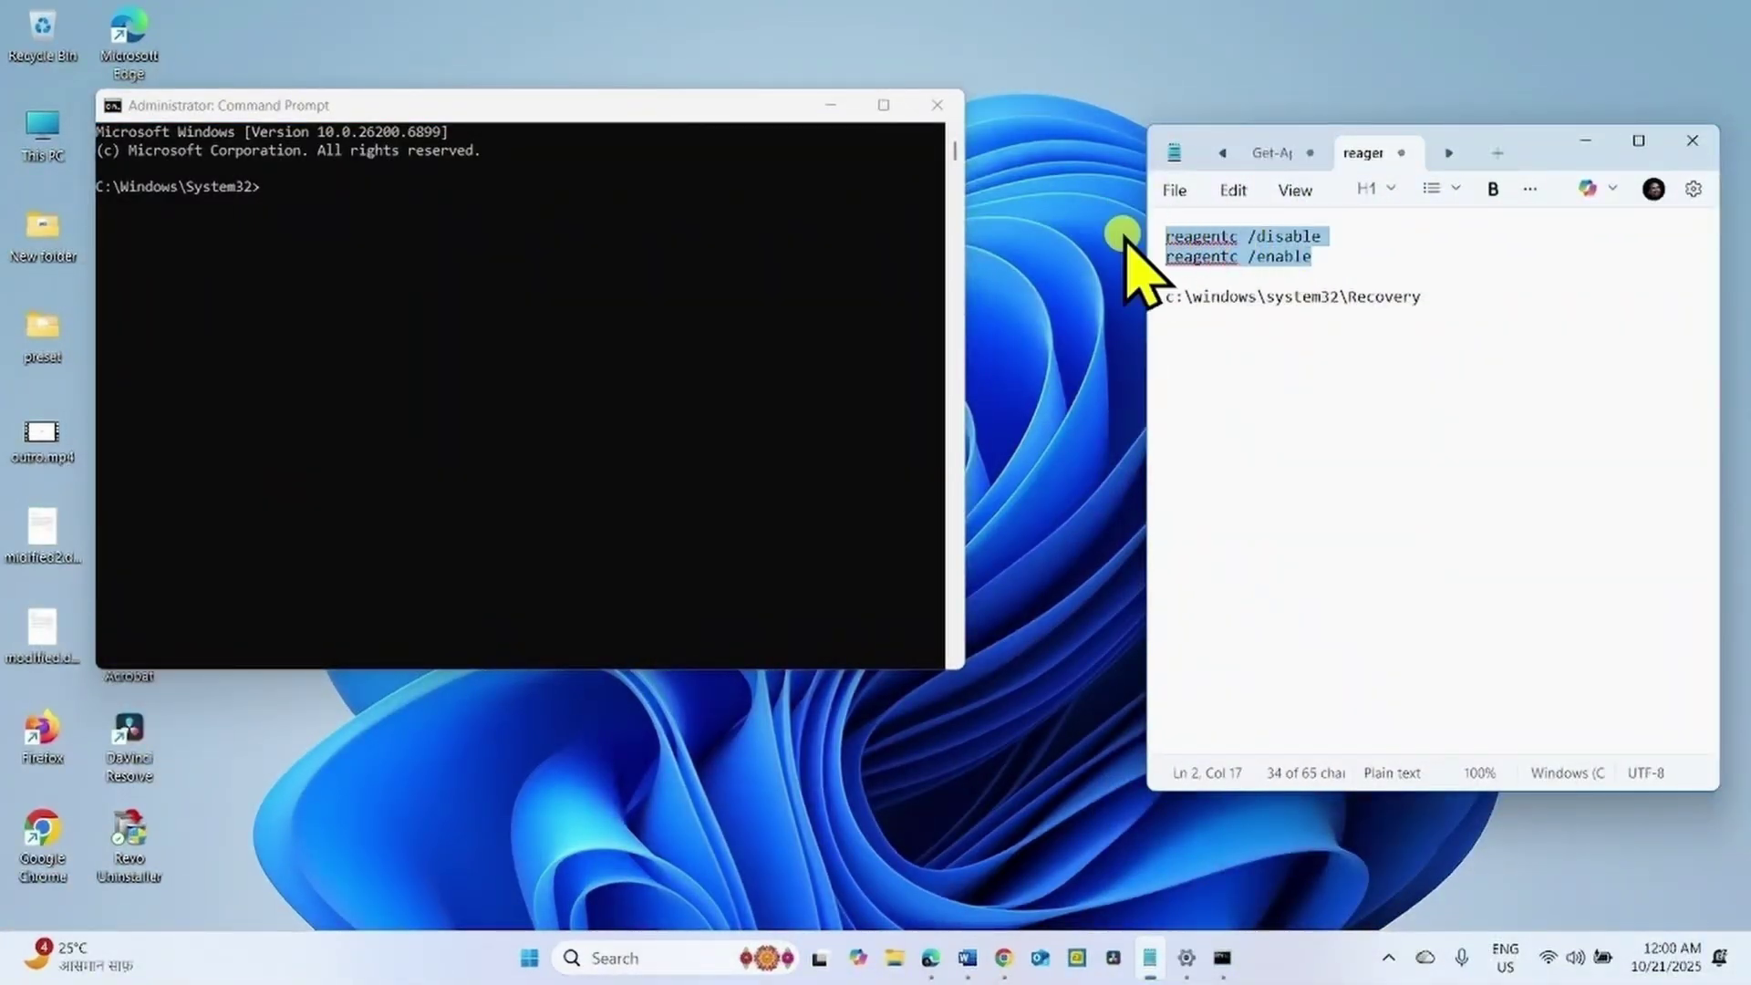
{"action": "left_click_drag", "start_coordinate": [1336, 236], "coordinate": [1141, 225]}
{"action": "right_click", "coordinate": [1199, 251]}
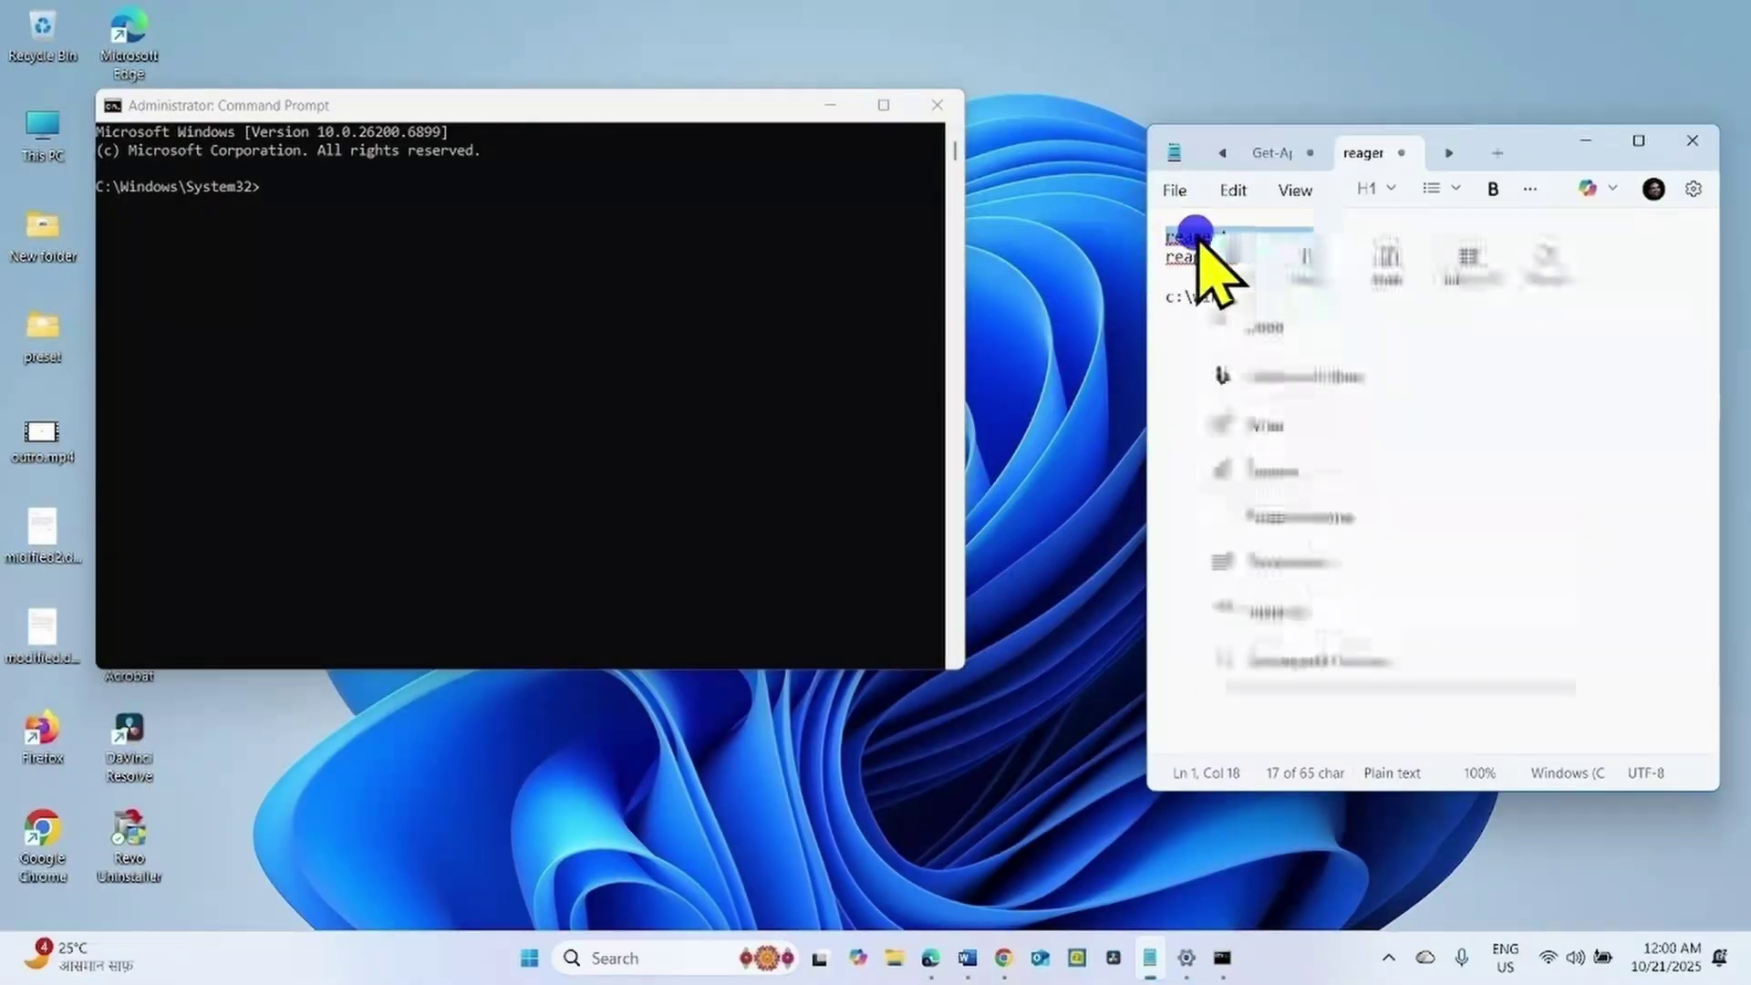
{"action": "left_click", "coordinate": [1313, 265]}
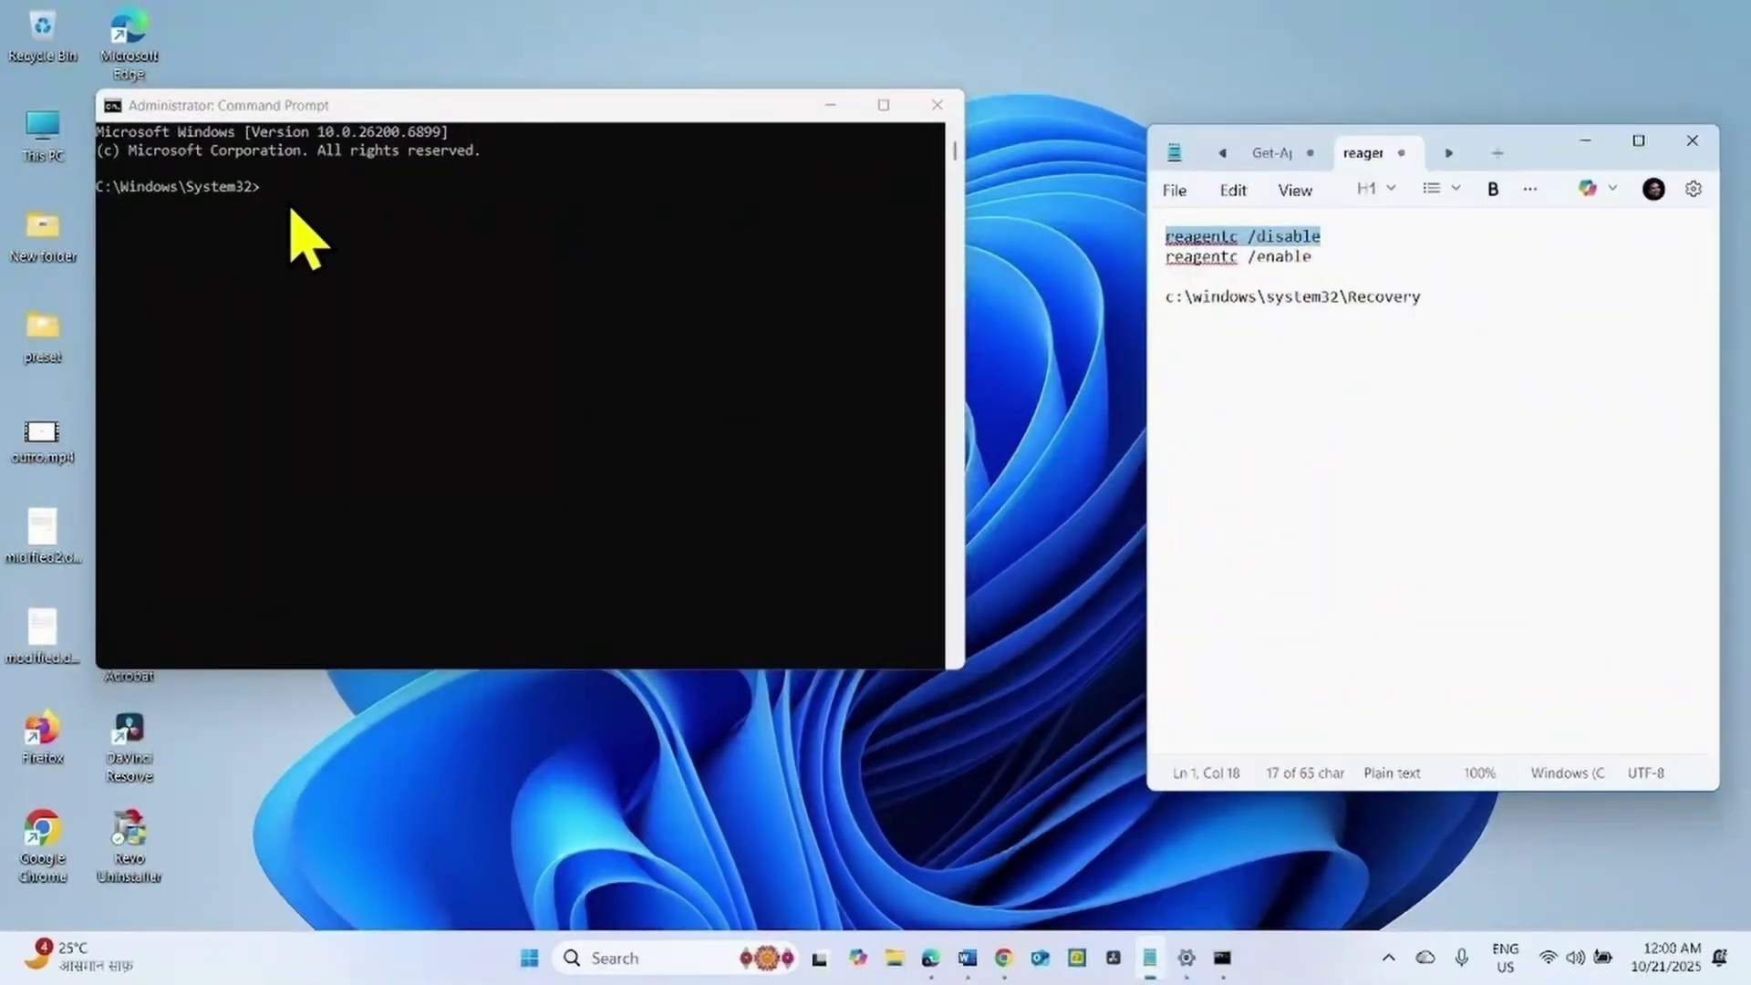
{"action": "left_click", "coordinate": [282, 205]}
{"action": "right_click", "coordinate": [290, 208]}
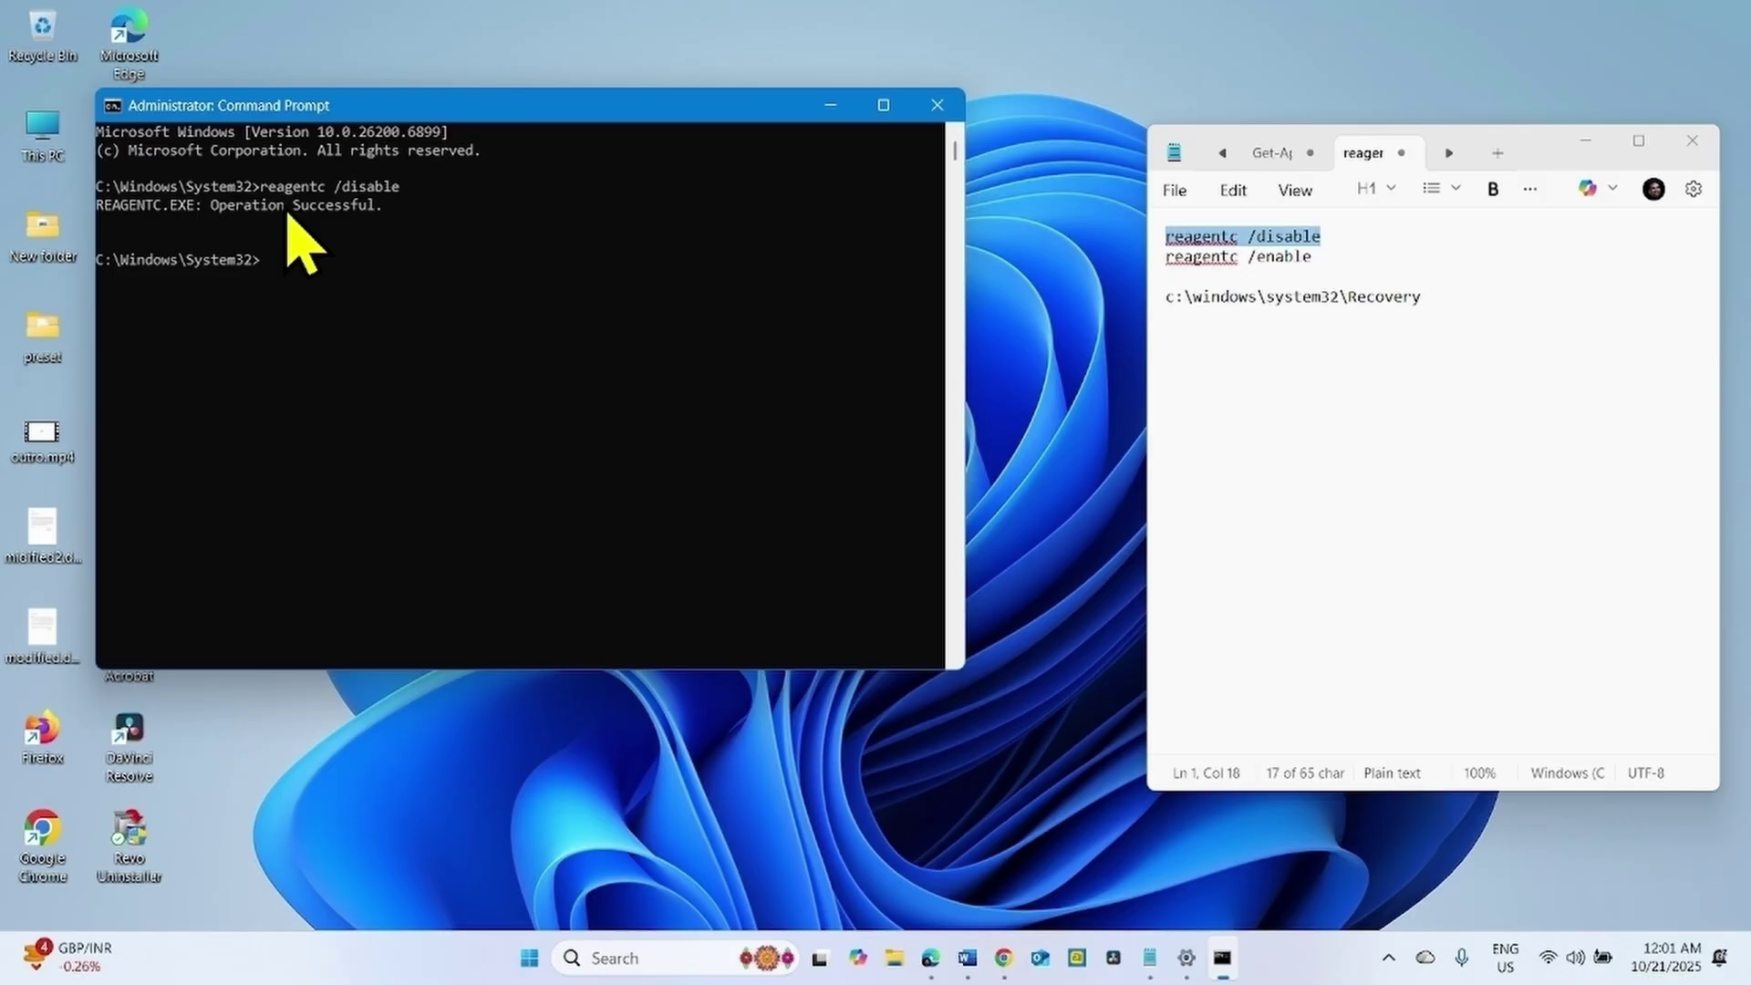
Close Command Prompt, minimize the notes, and open a new Chrome window.
{"action": "left_click", "coordinate": [938, 106]}
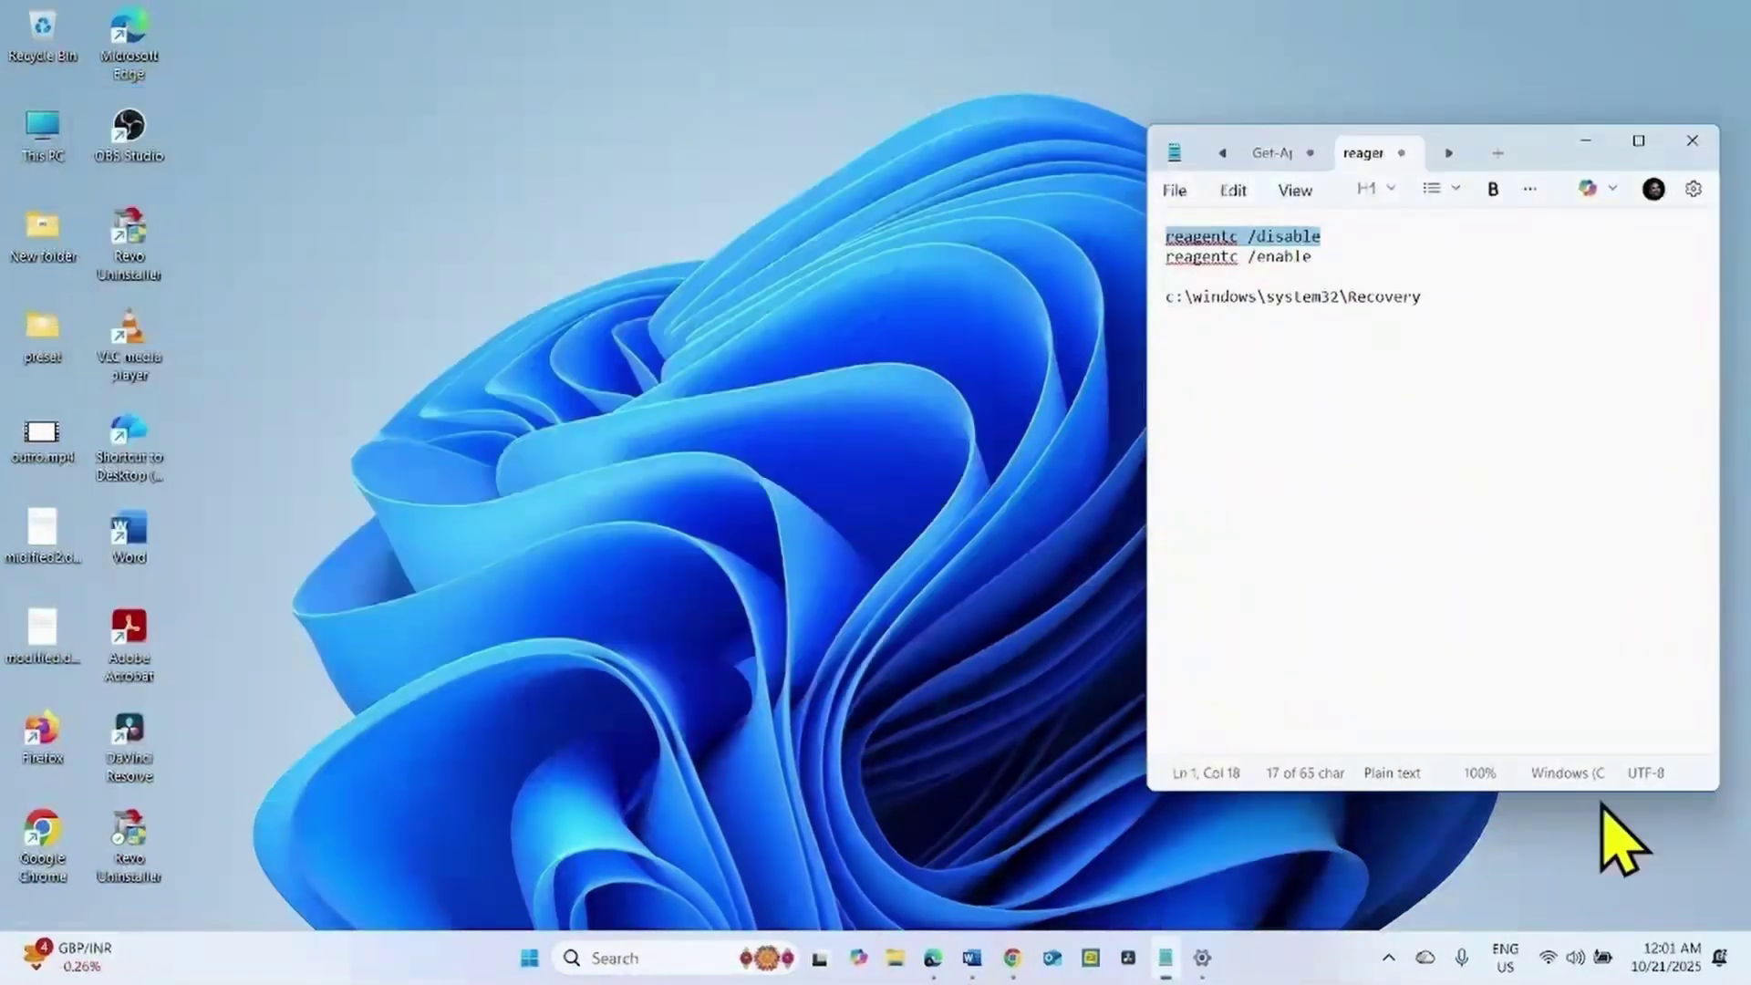
{"action": "left_click", "coordinate": [1586, 141]}
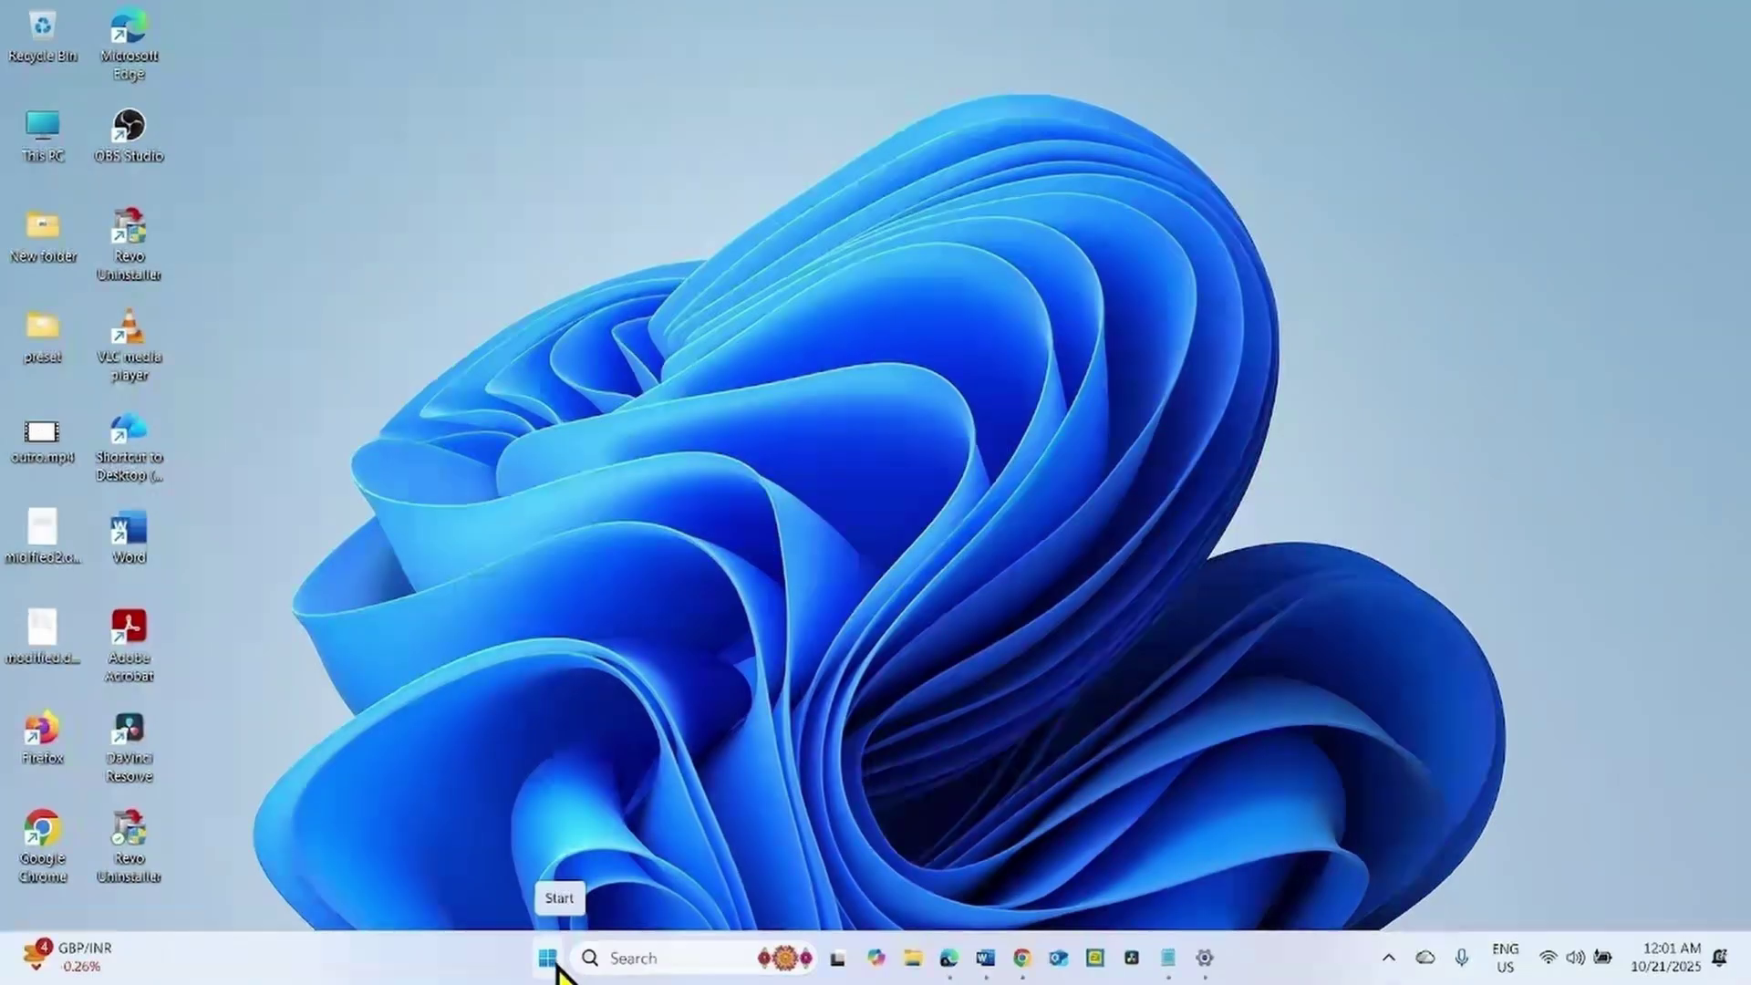
{"action": "right_click", "coordinate": [1034, 960]}
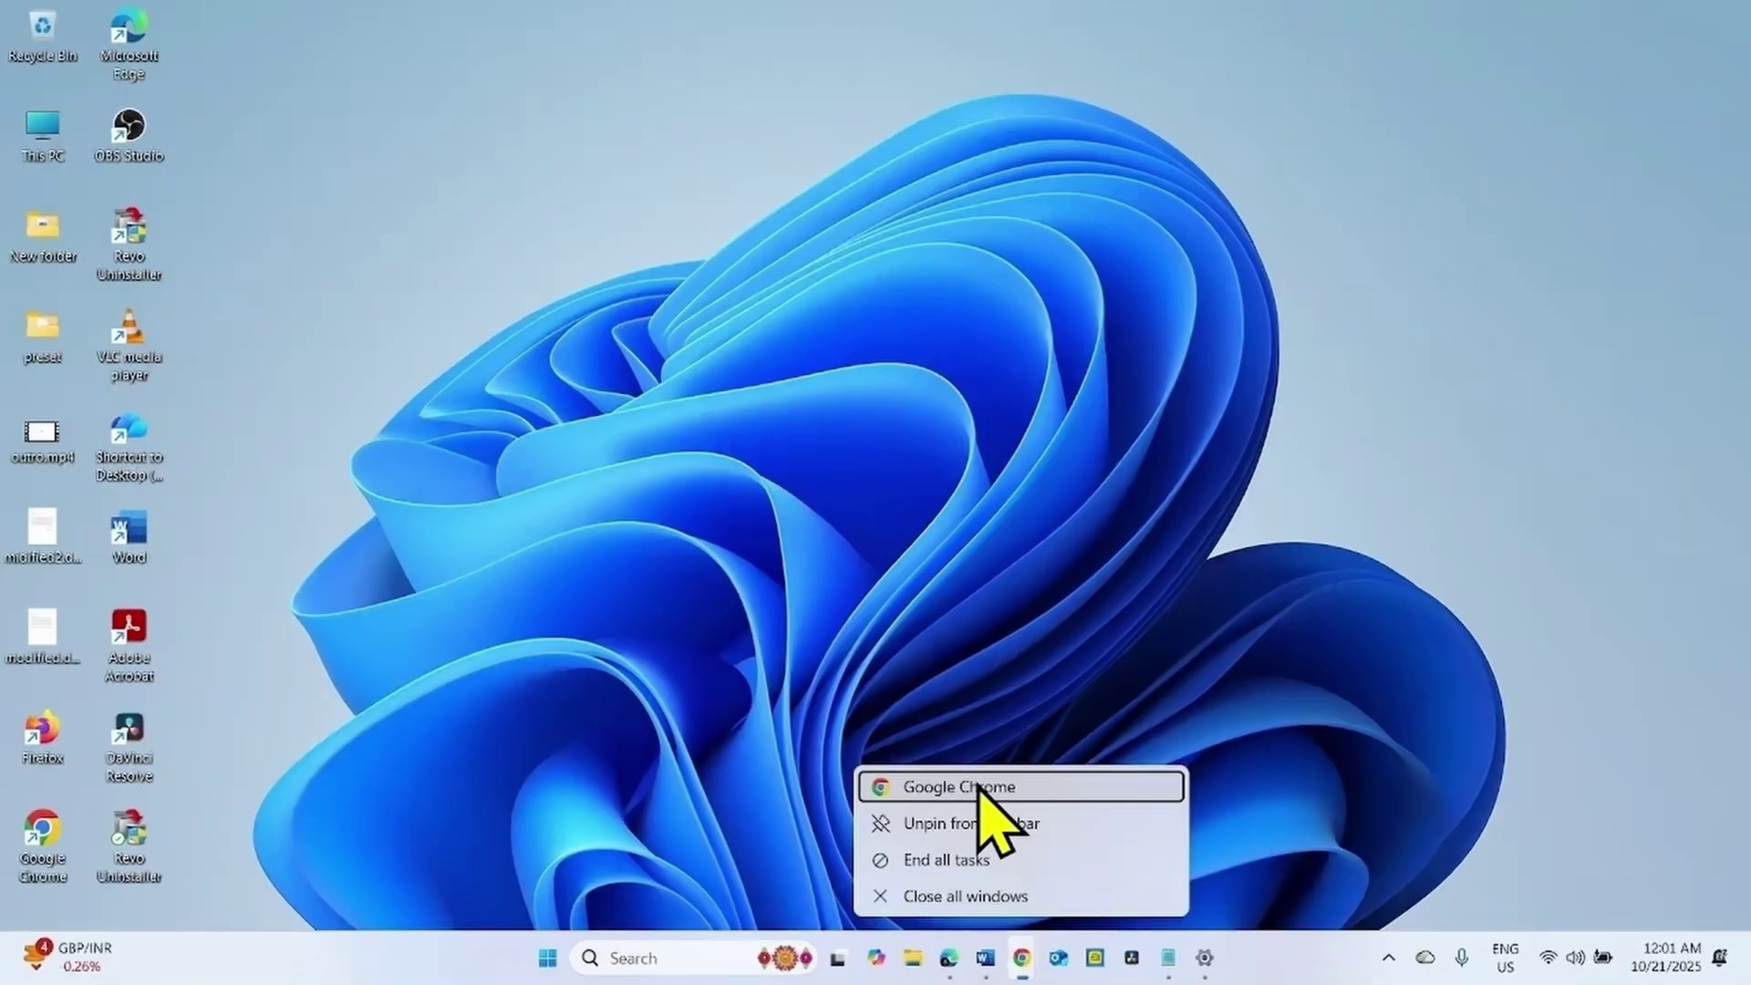
{"action": "left_click", "coordinate": [1003, 785]}
Maximize Chrome and search for 'windows 11 download'.
{"action": "left_click", "coordinate": [1445, 40]}
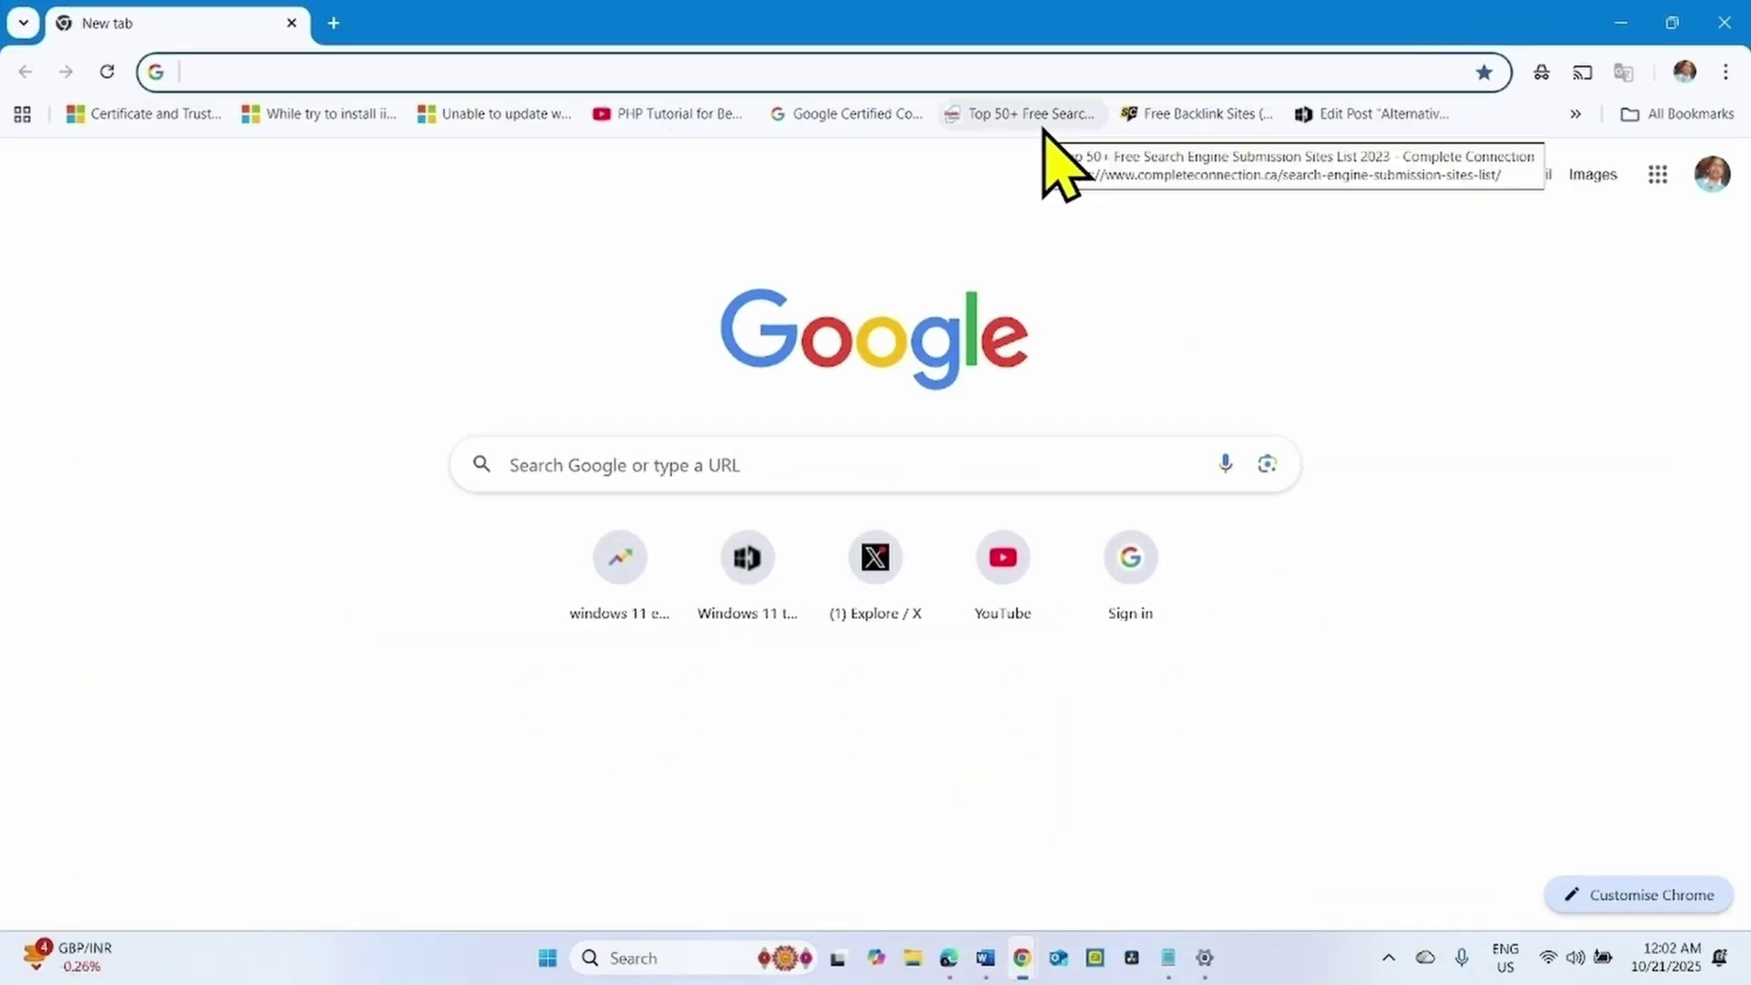
{"action": "type", "text": "w"}
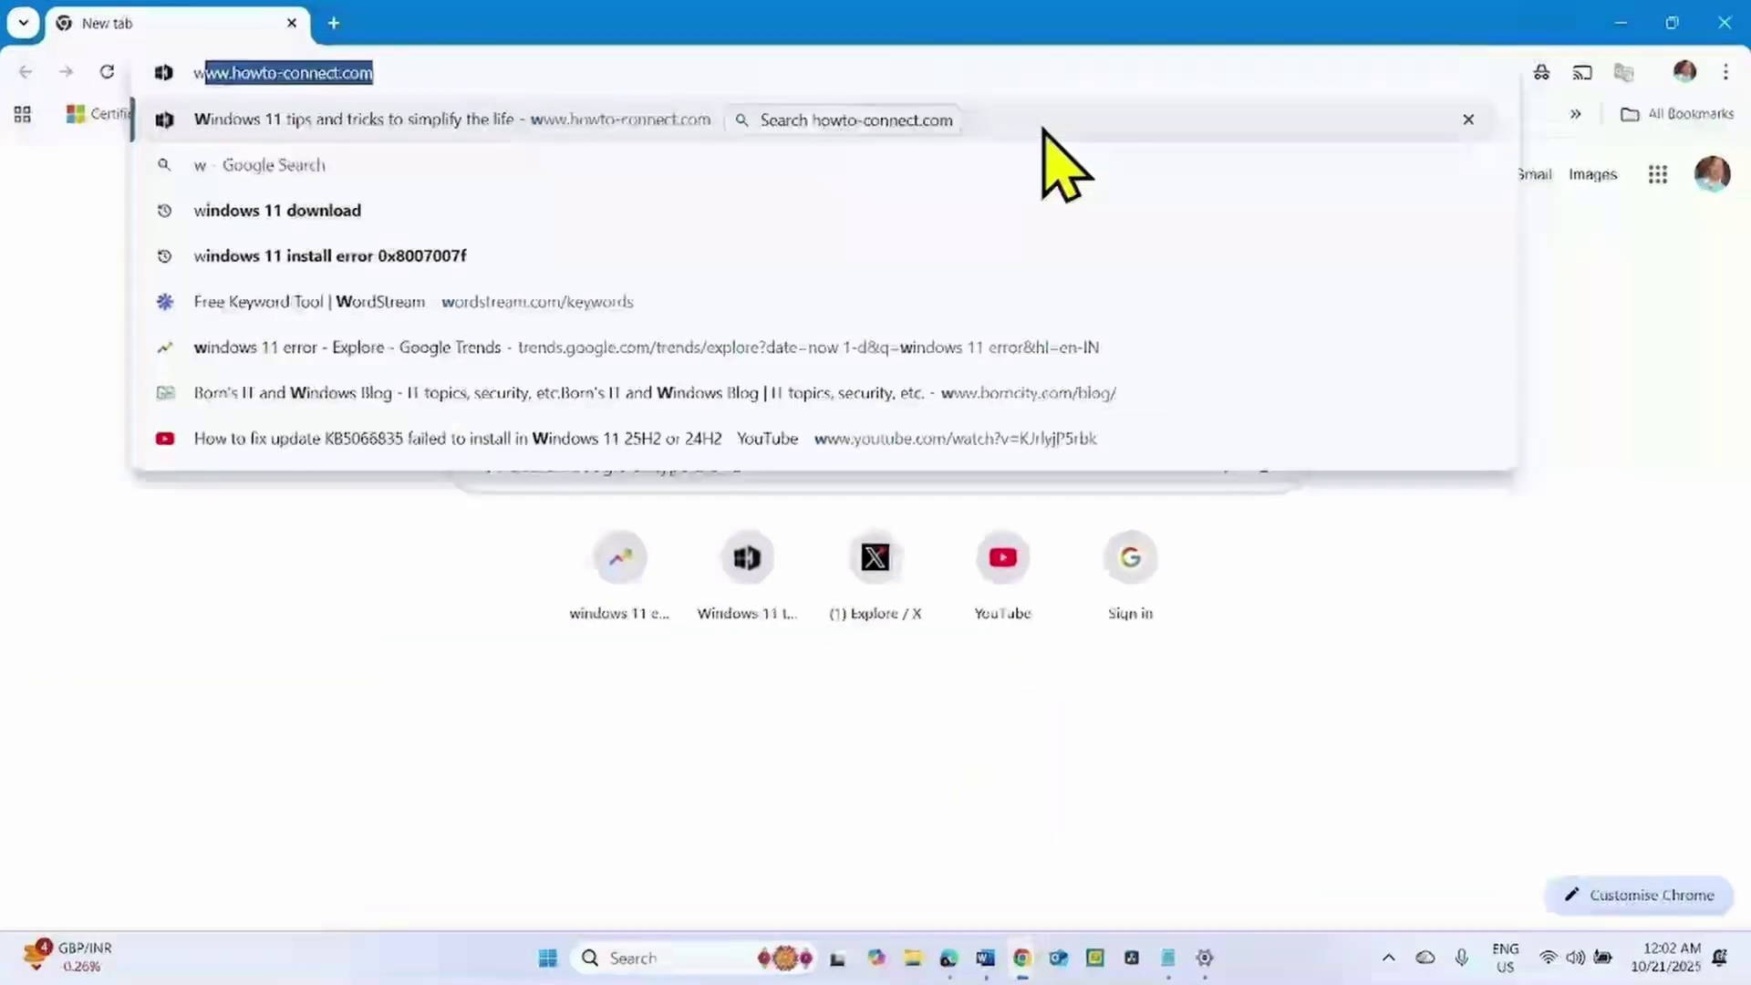
{"action": "type", "text": "indows 11 download"}
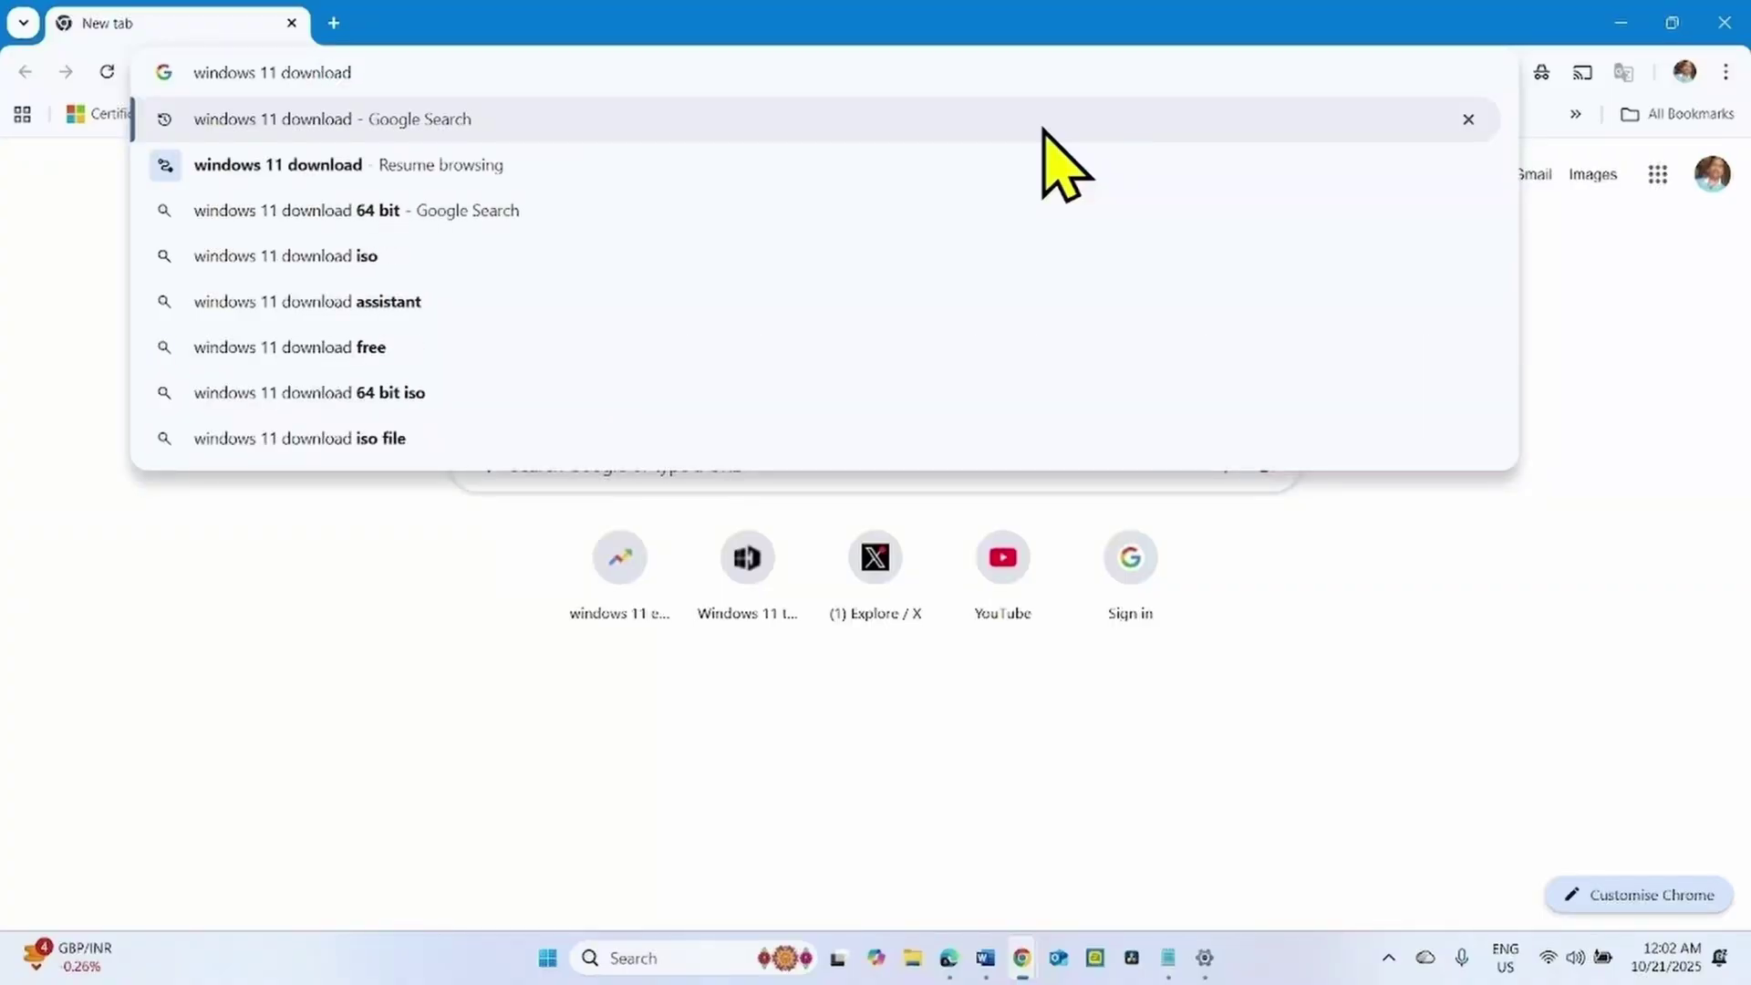
{"action": "key", "text": "Return"}
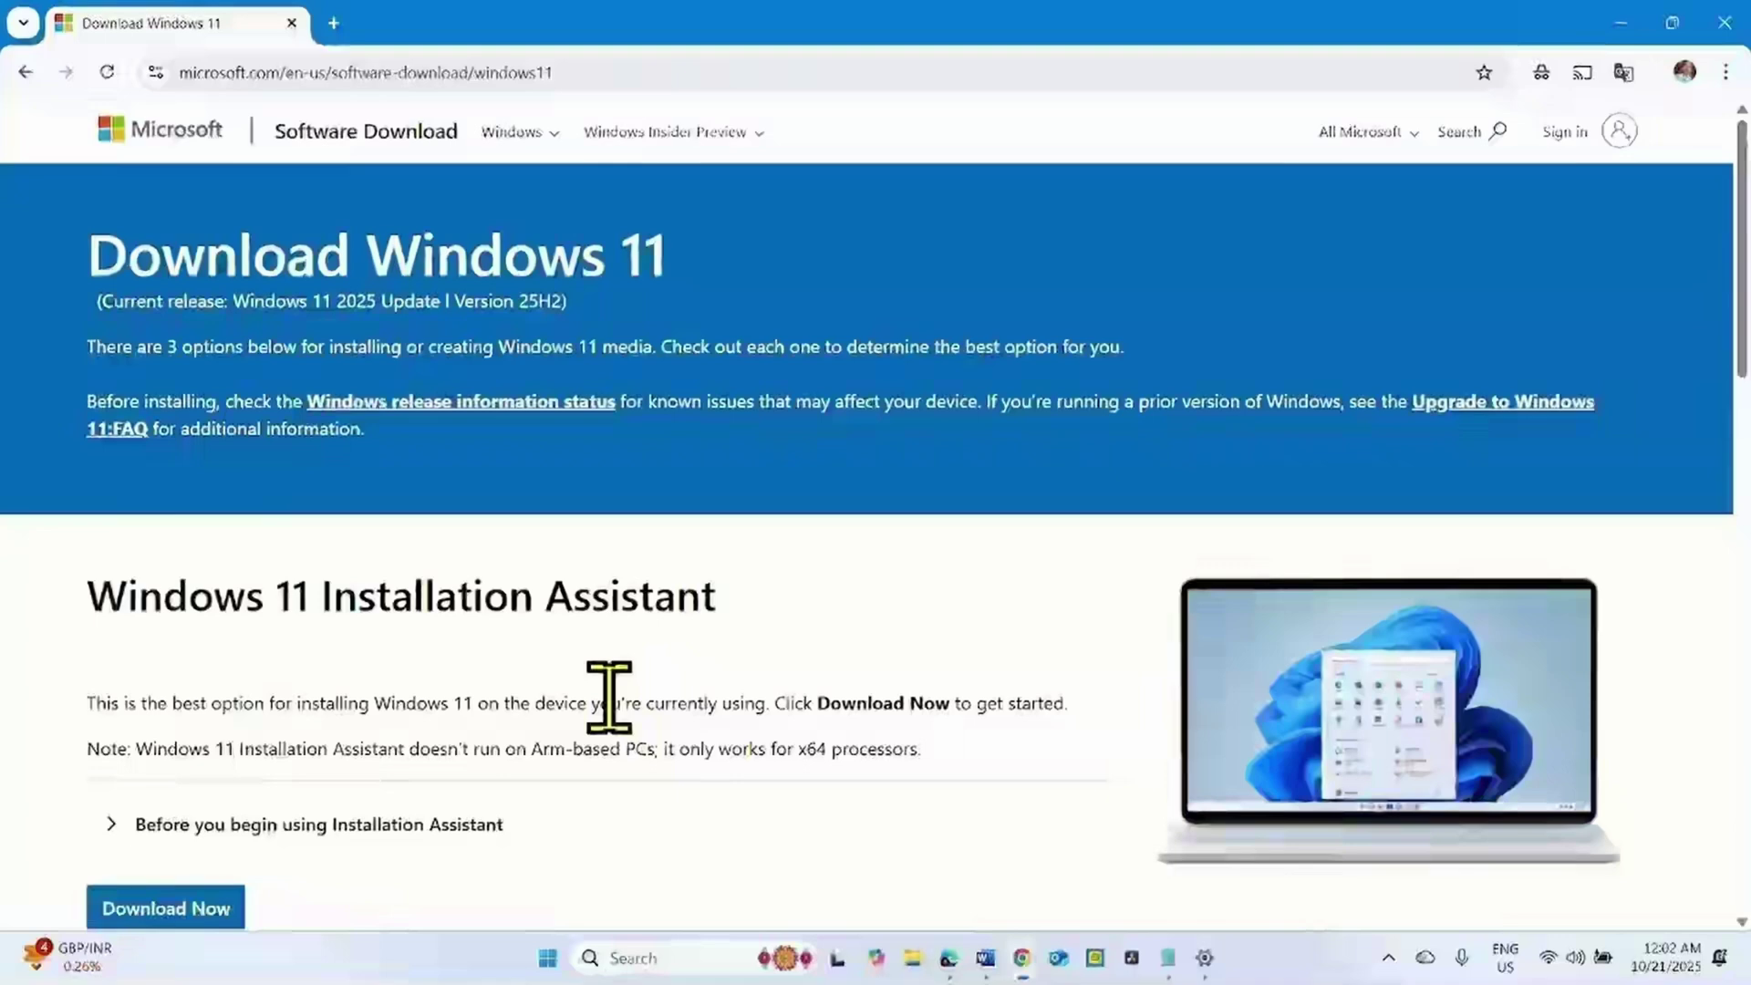
Select 'Windows 11 (multi-edition ISO for x64 devices)' under the ISO download section and confirm.
{"action": "scroll", "coordinate": [610, 696], "scroll_direction": "down", "scroll_amount": 6}
{"action": "scroll", "coordinate": [610, 702], "scroll_direction": "down", "scroll_amount": 8}
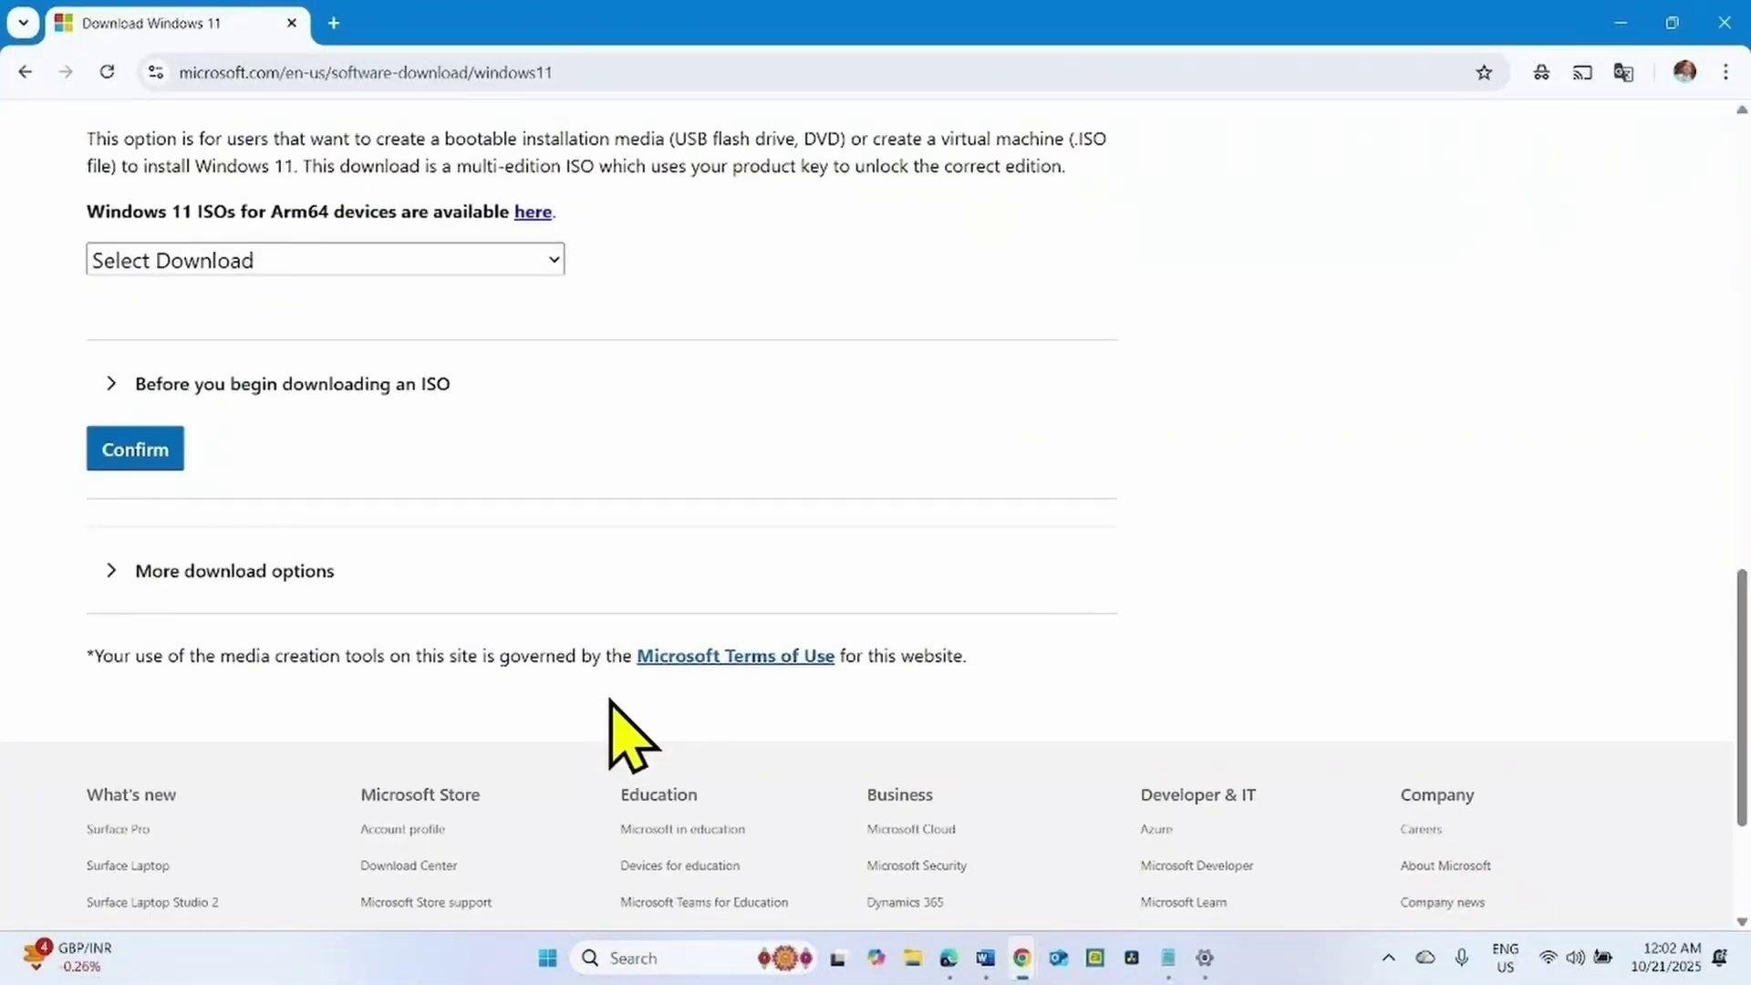
{"action": "scroll", "coordinate": [1742, 620], "scroll_direction": "up", "scroll_amount": 2}
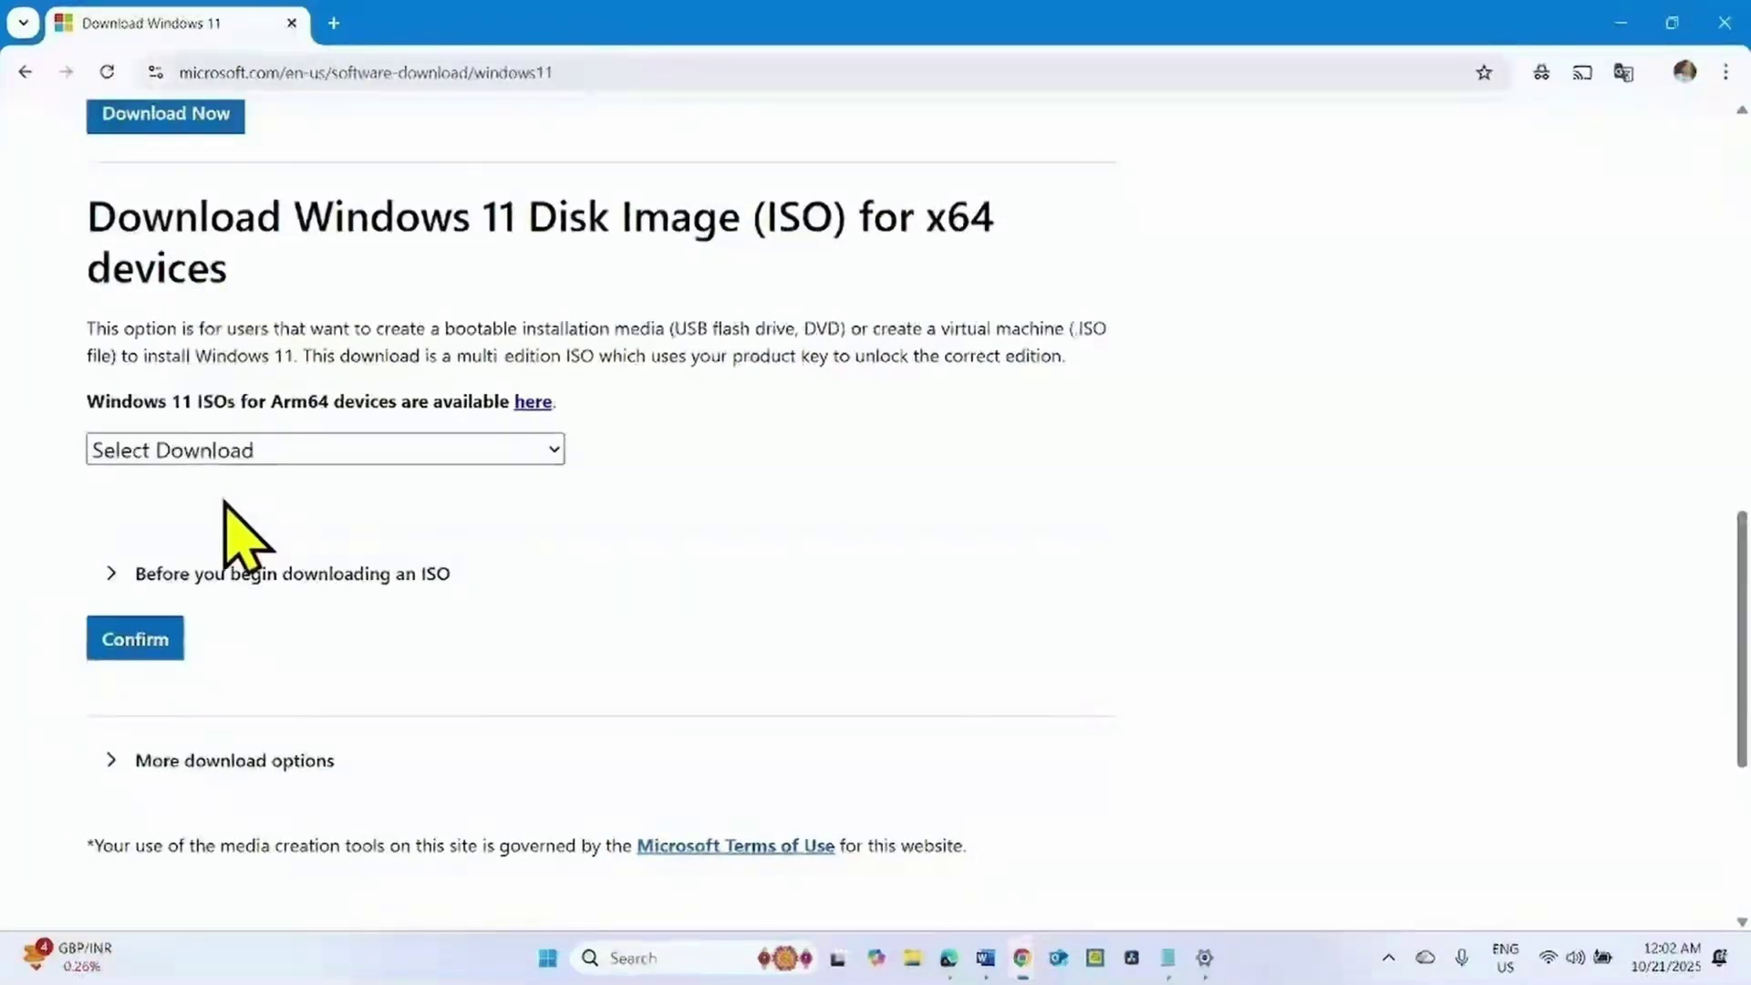
{"action": "left_click", "coordinate": [207, 456]}
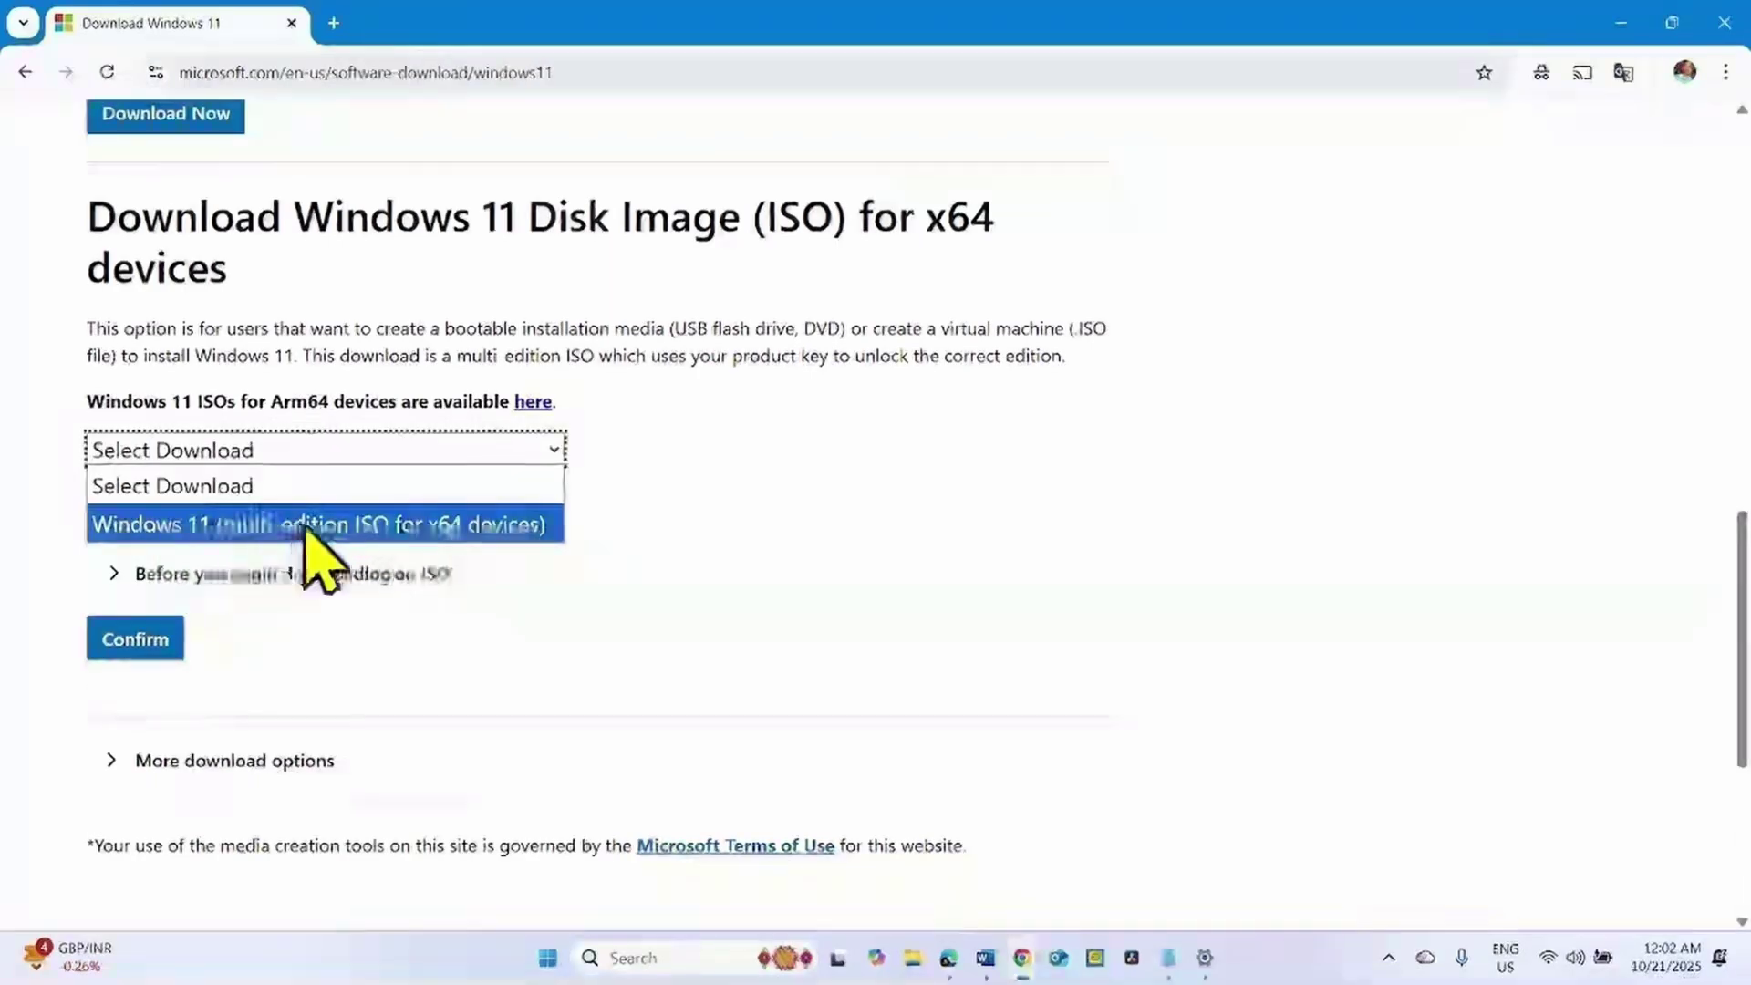
{"action": "left_click", "coordinate": [476, 527]}
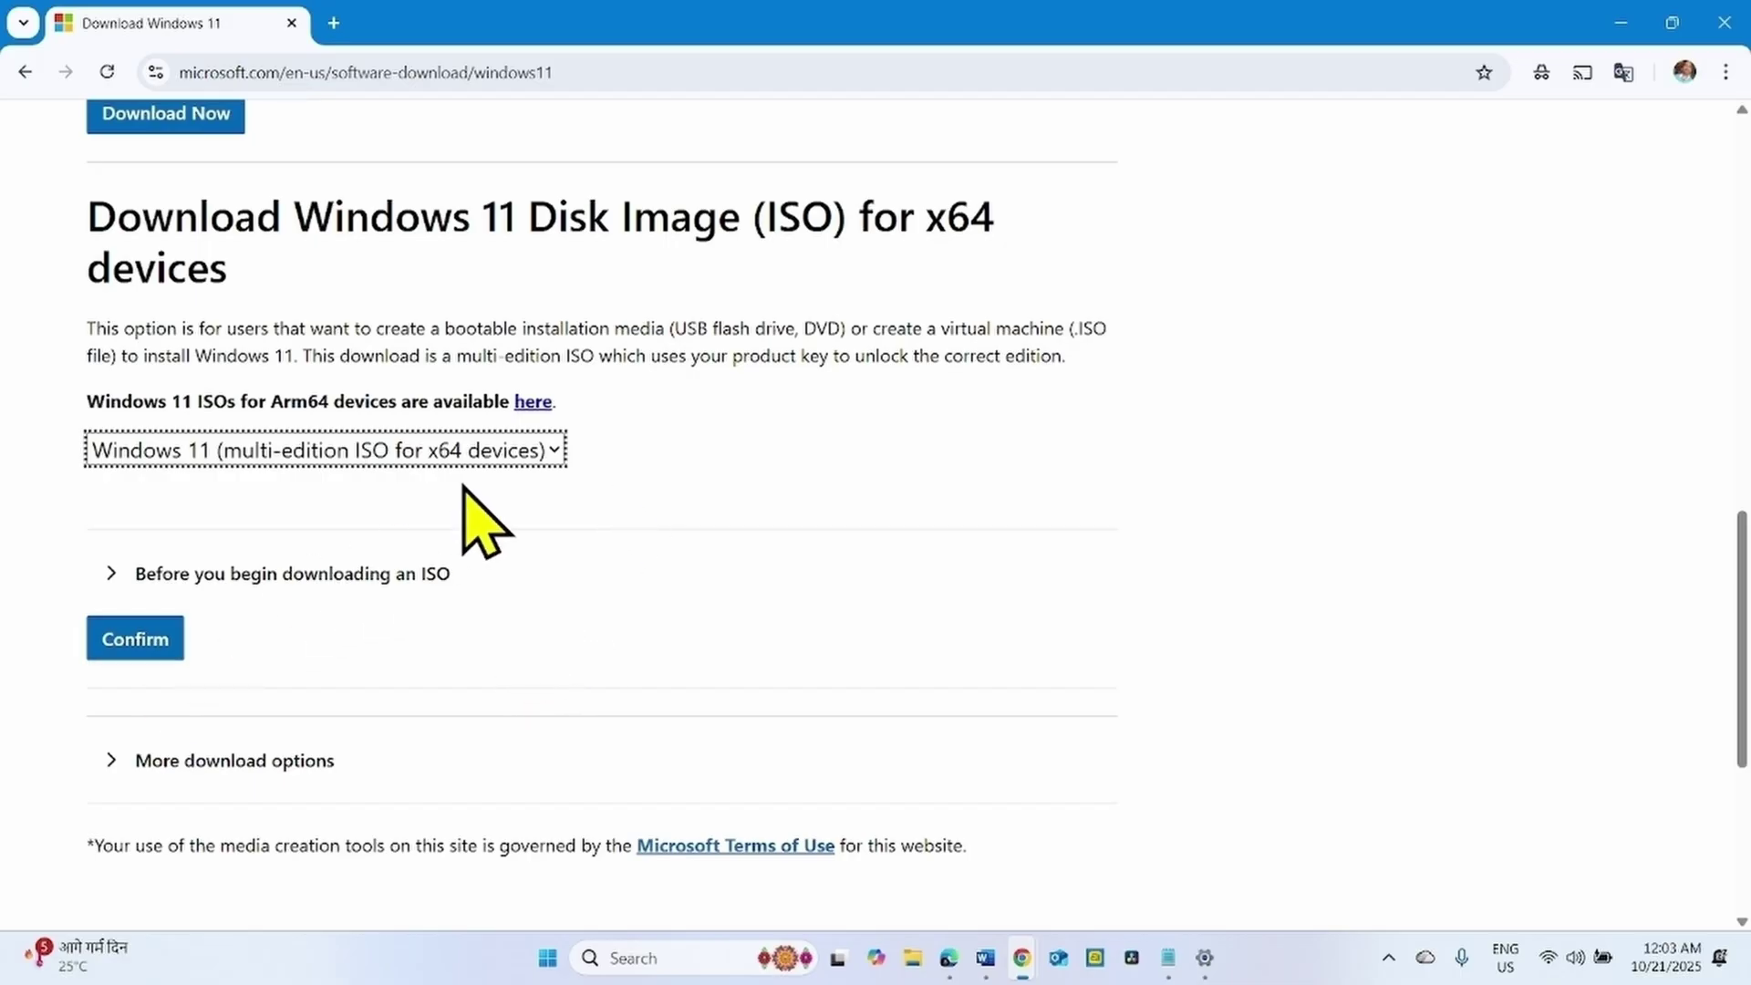
{"action": "left_click", "coordinate": [118, 643]}
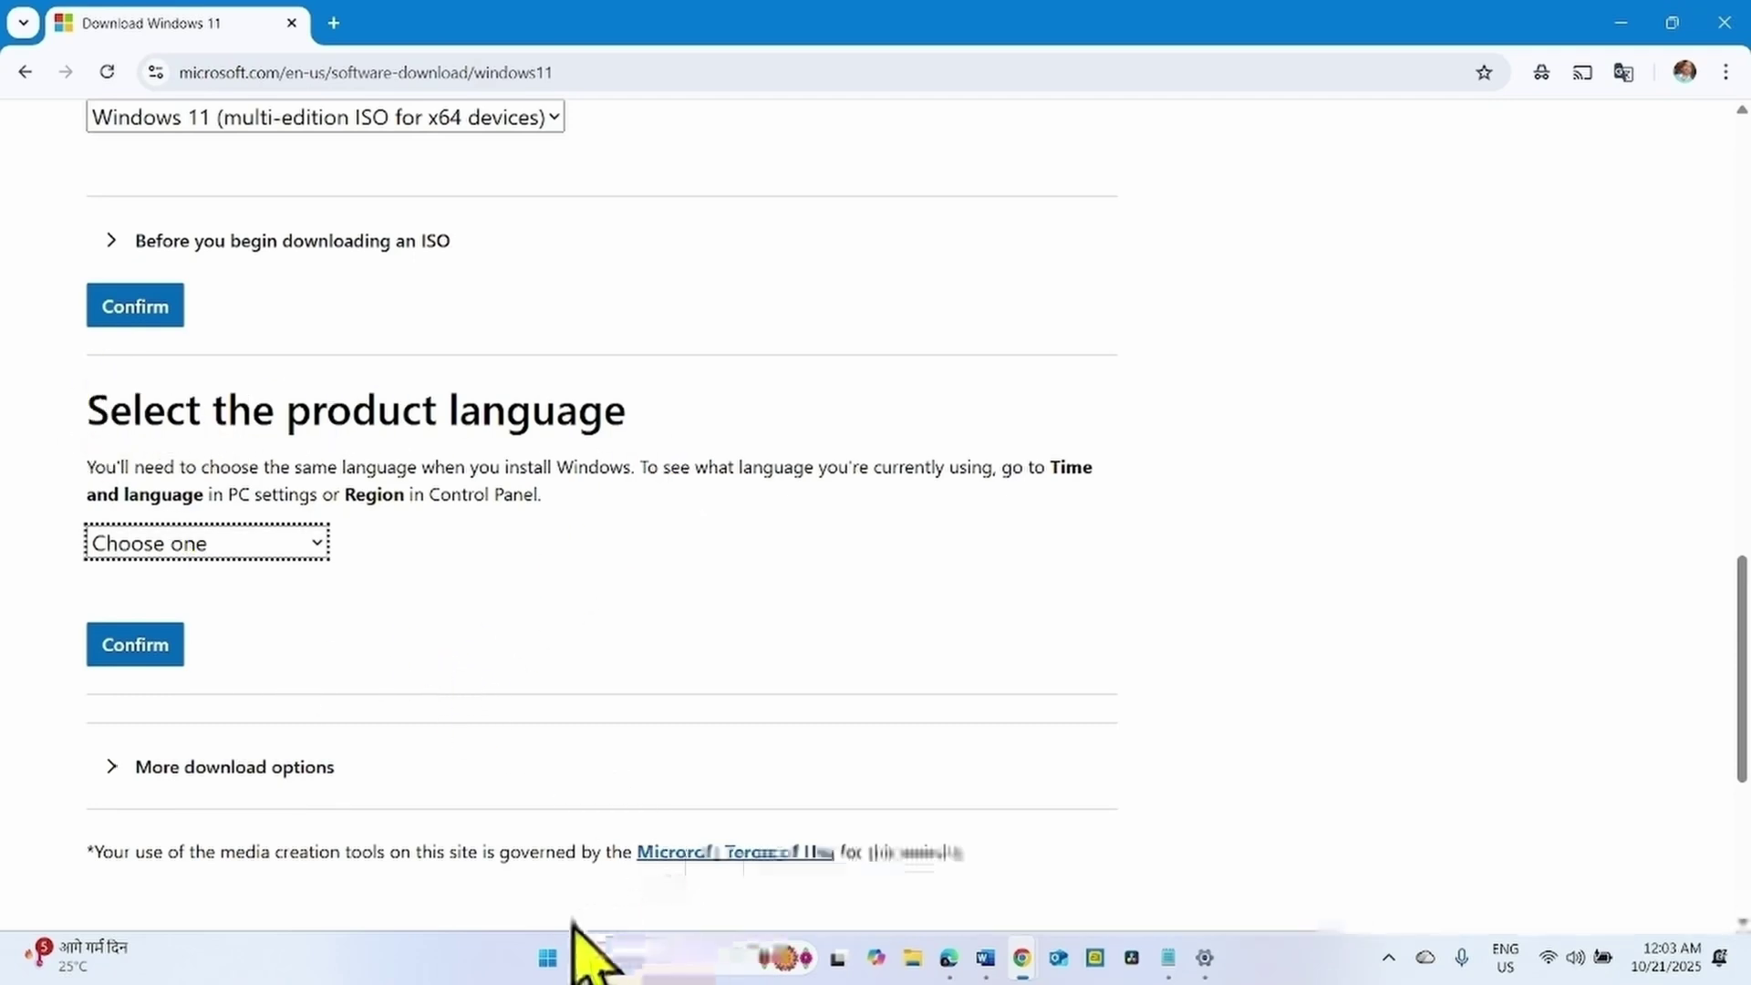
{"action": "left_click", "coordinate": [569, 971]}
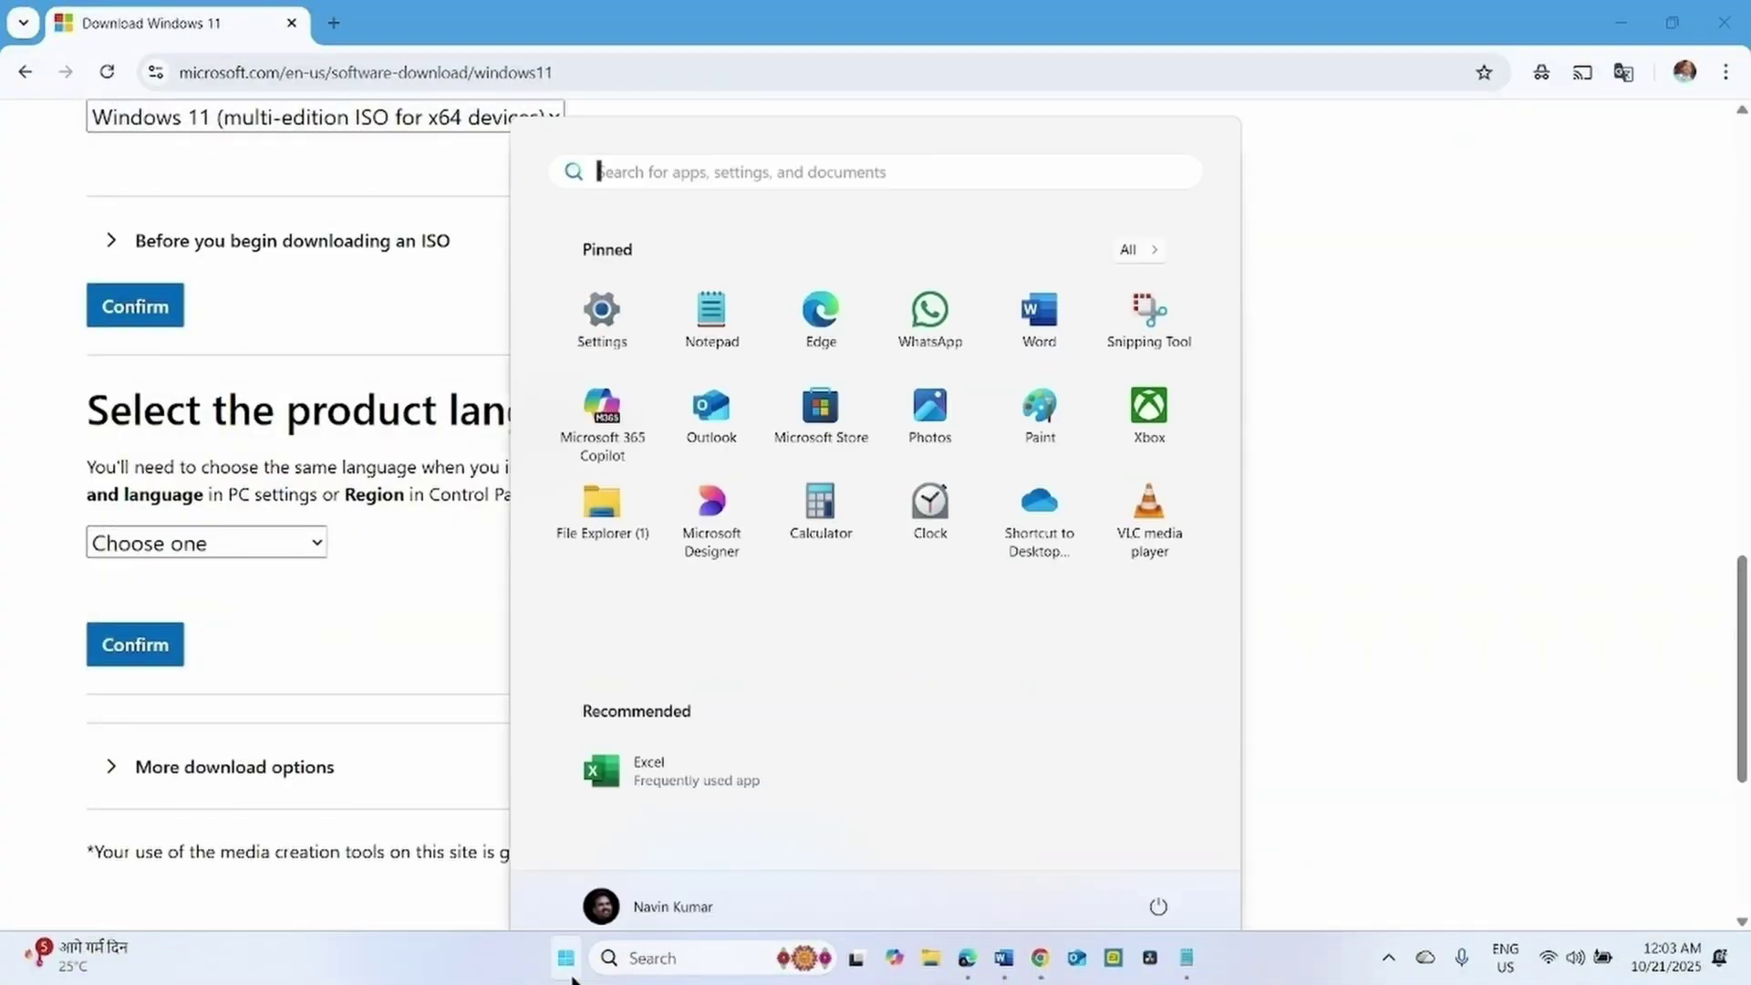
{"action": "left_click", "coordinate": [602, 300]}
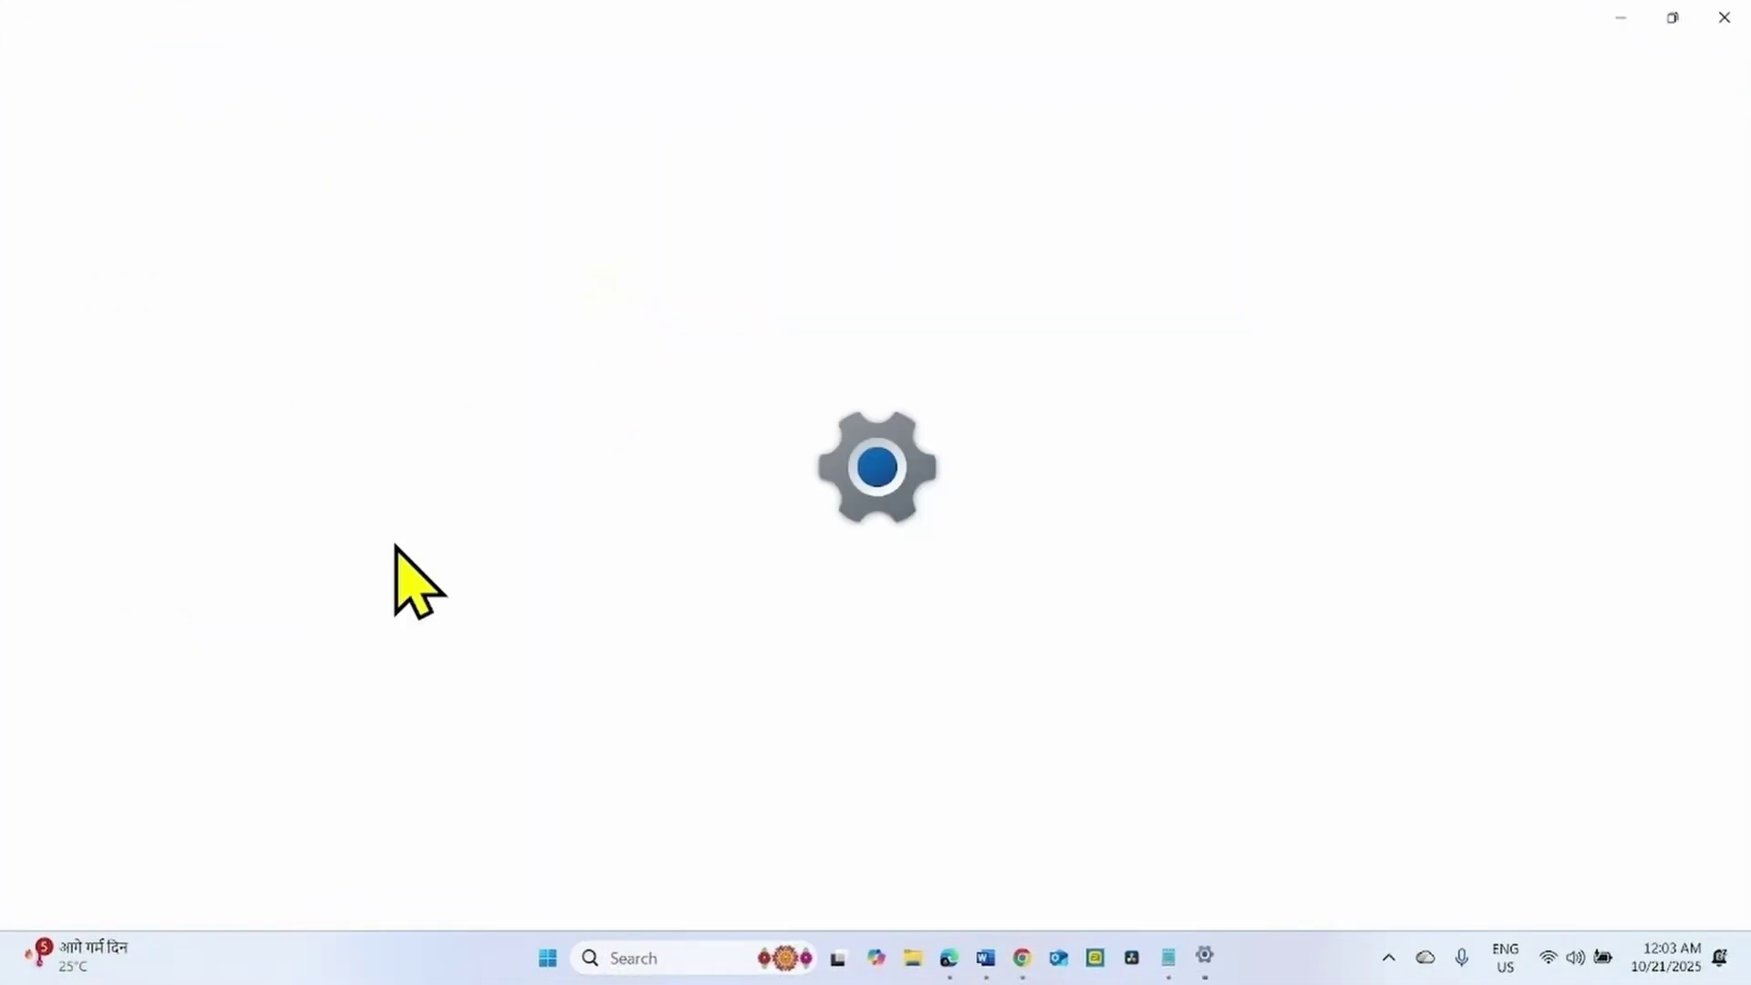
{"action": "left_click", "coordinate": [146, 520]}
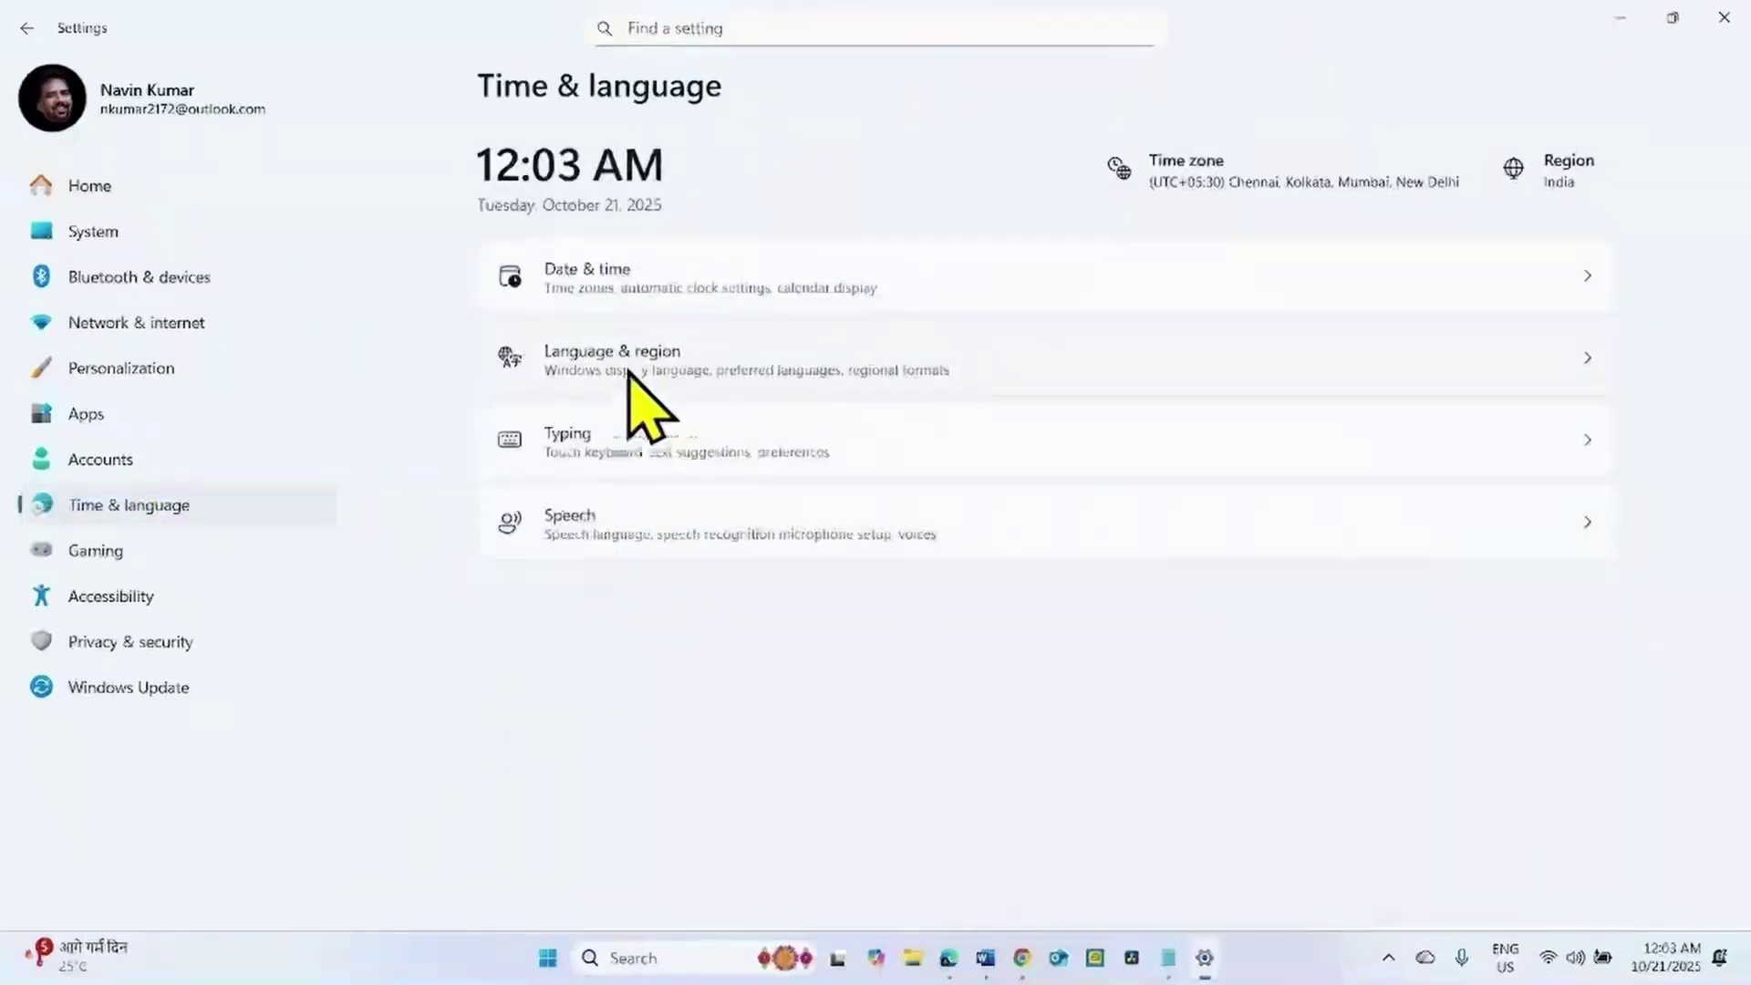
{"action": "left_click", "coordinate": [627, 370]}
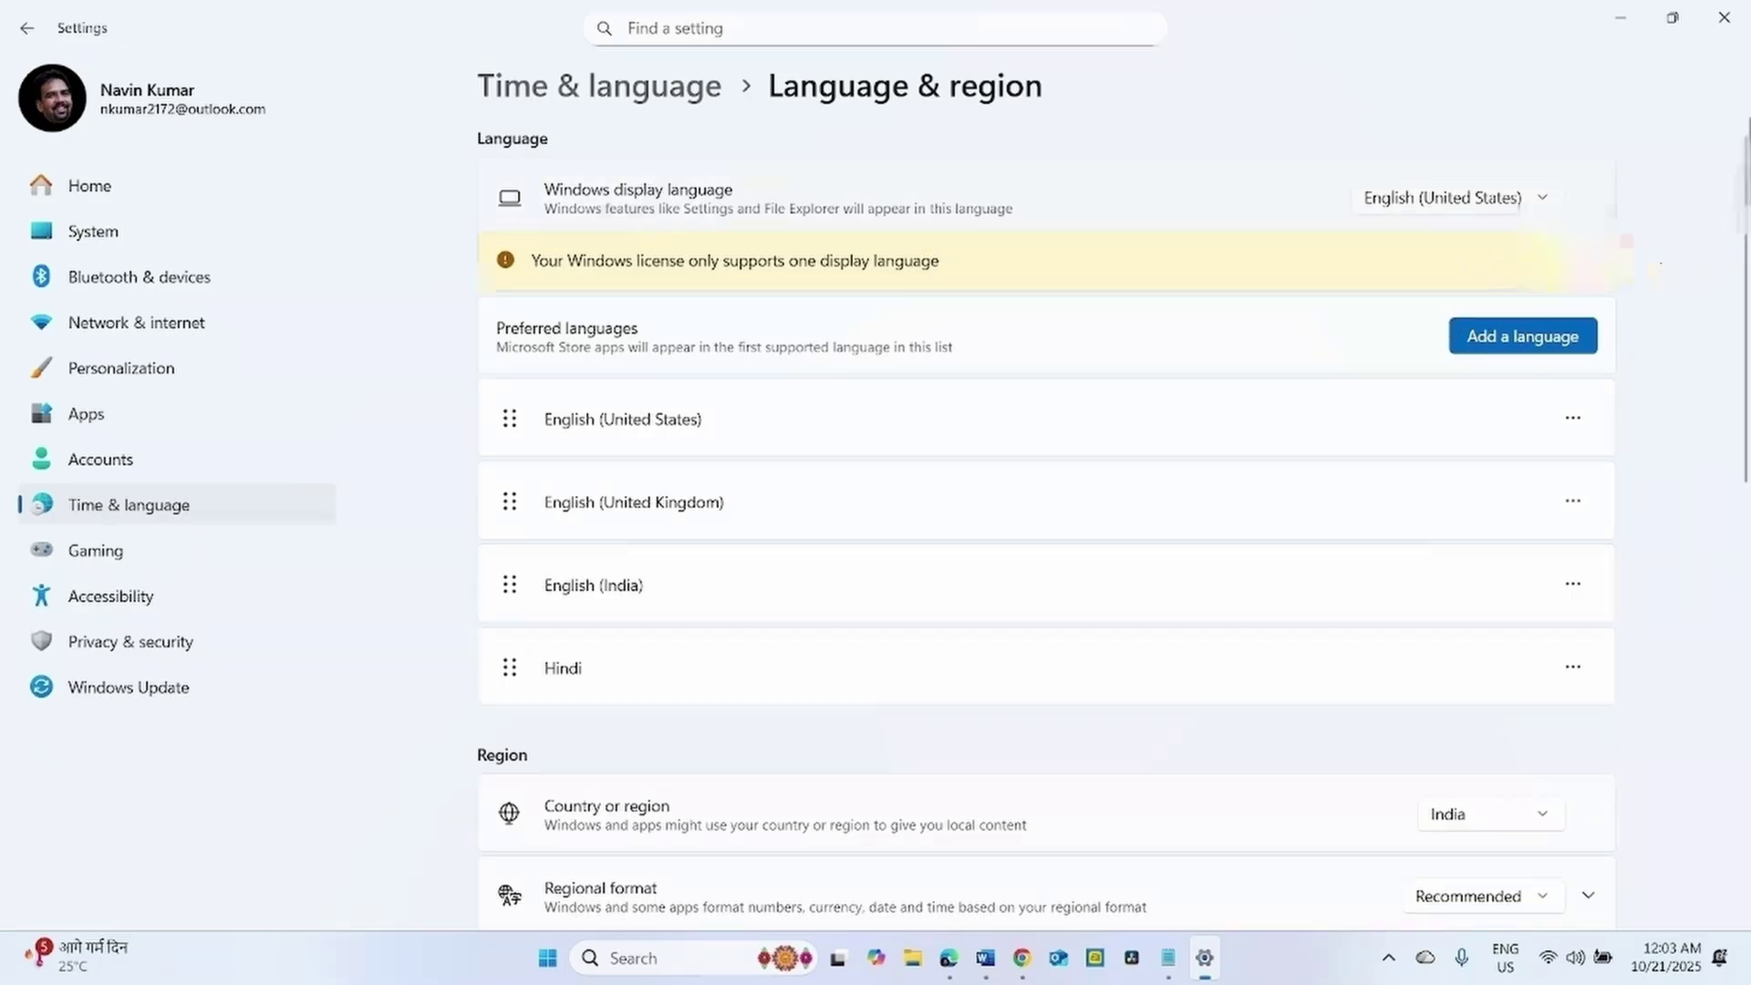
{"action": "left_click", "coordinate": [1723, 17]}
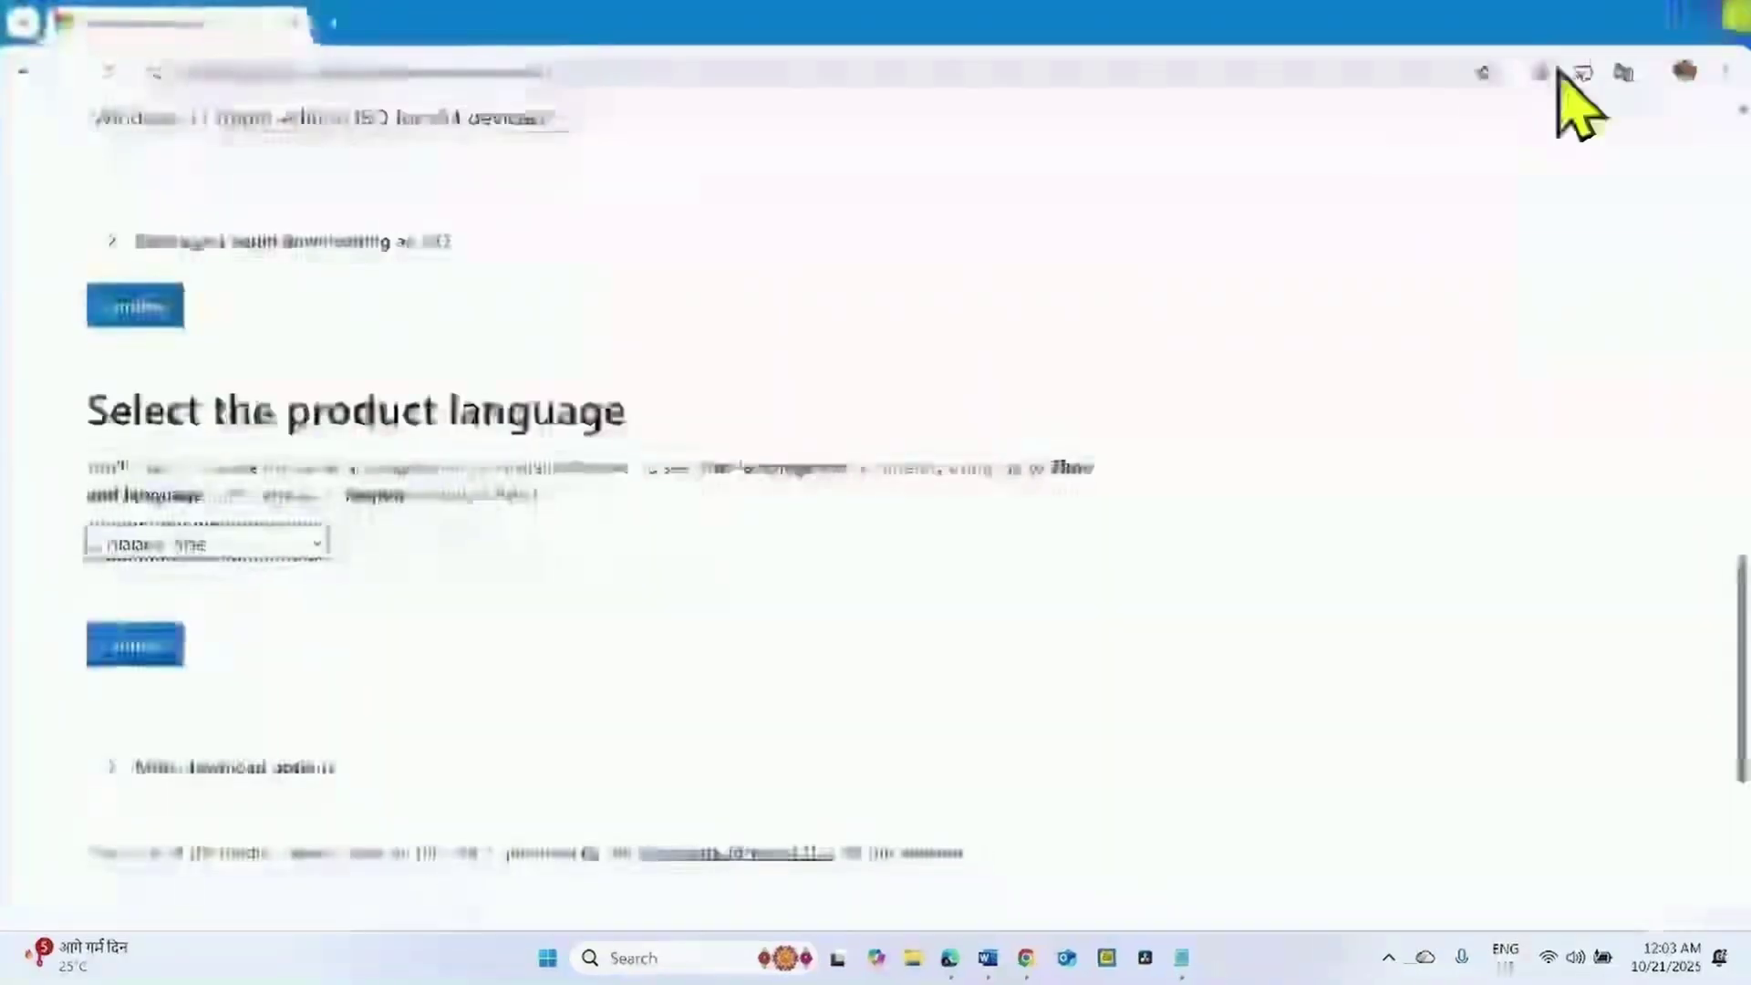
Set the product language to English (United States) and confirm.
{"action": "left_click", "coordinate": [227, 545]}
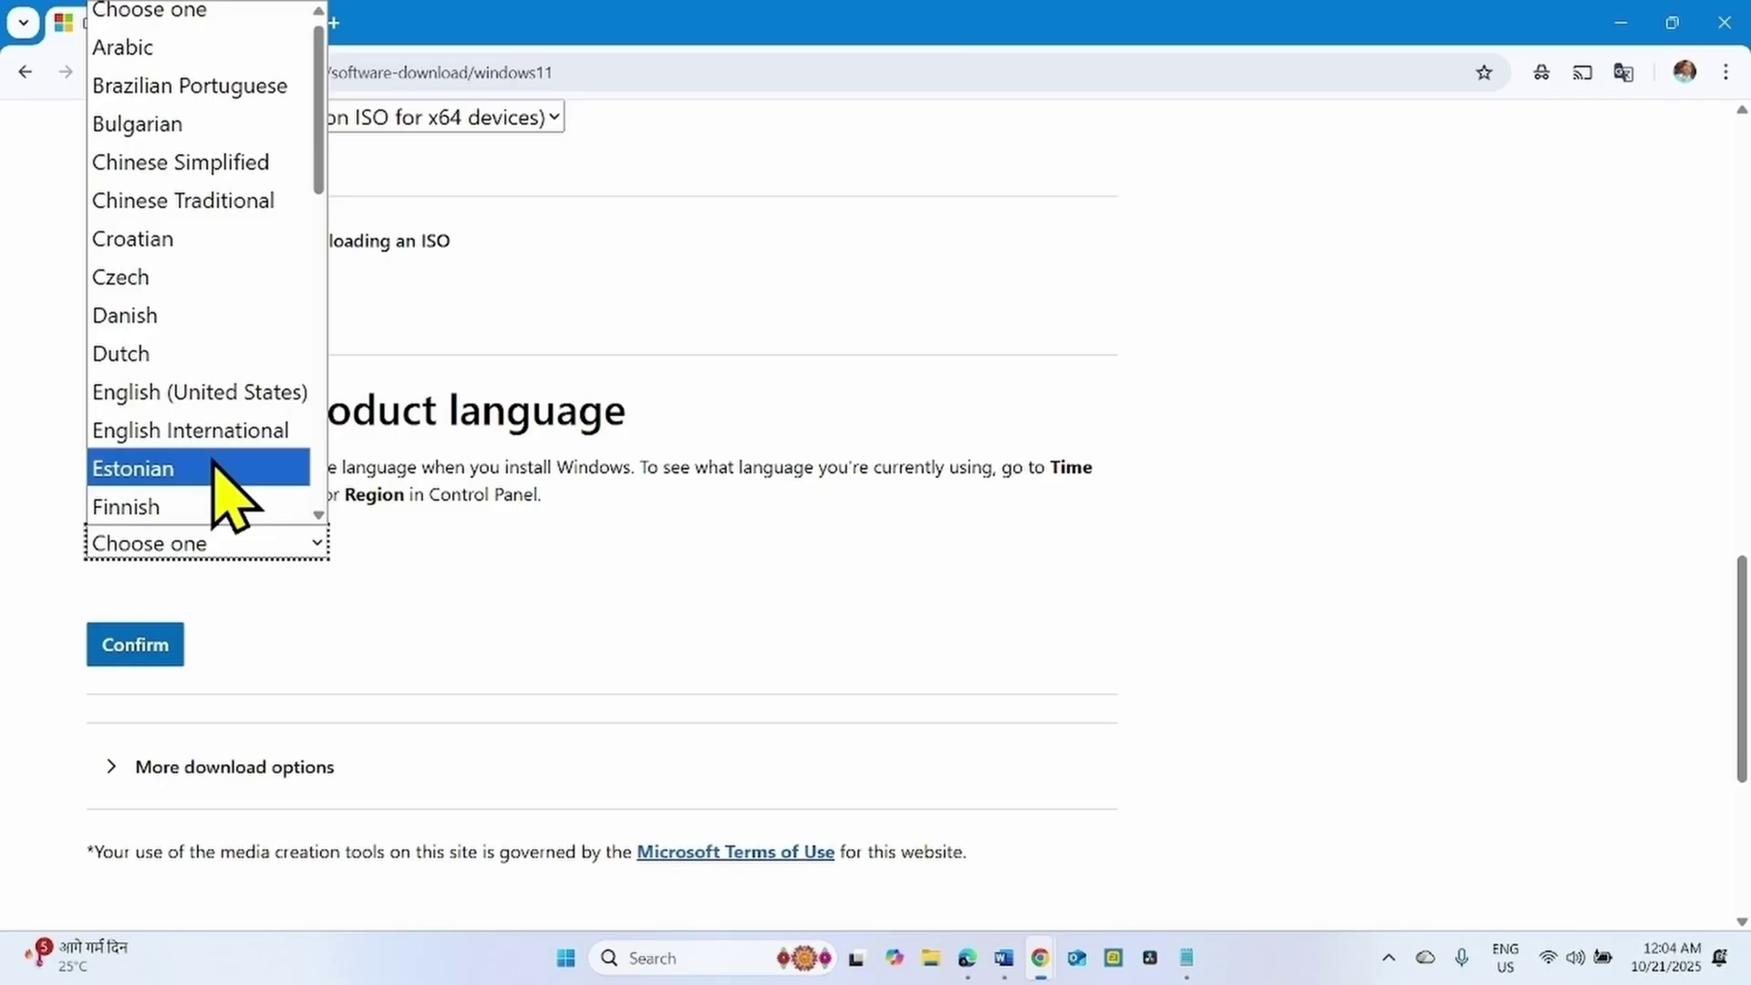
{"action": "left_click", "coordinate": [217, 394]}
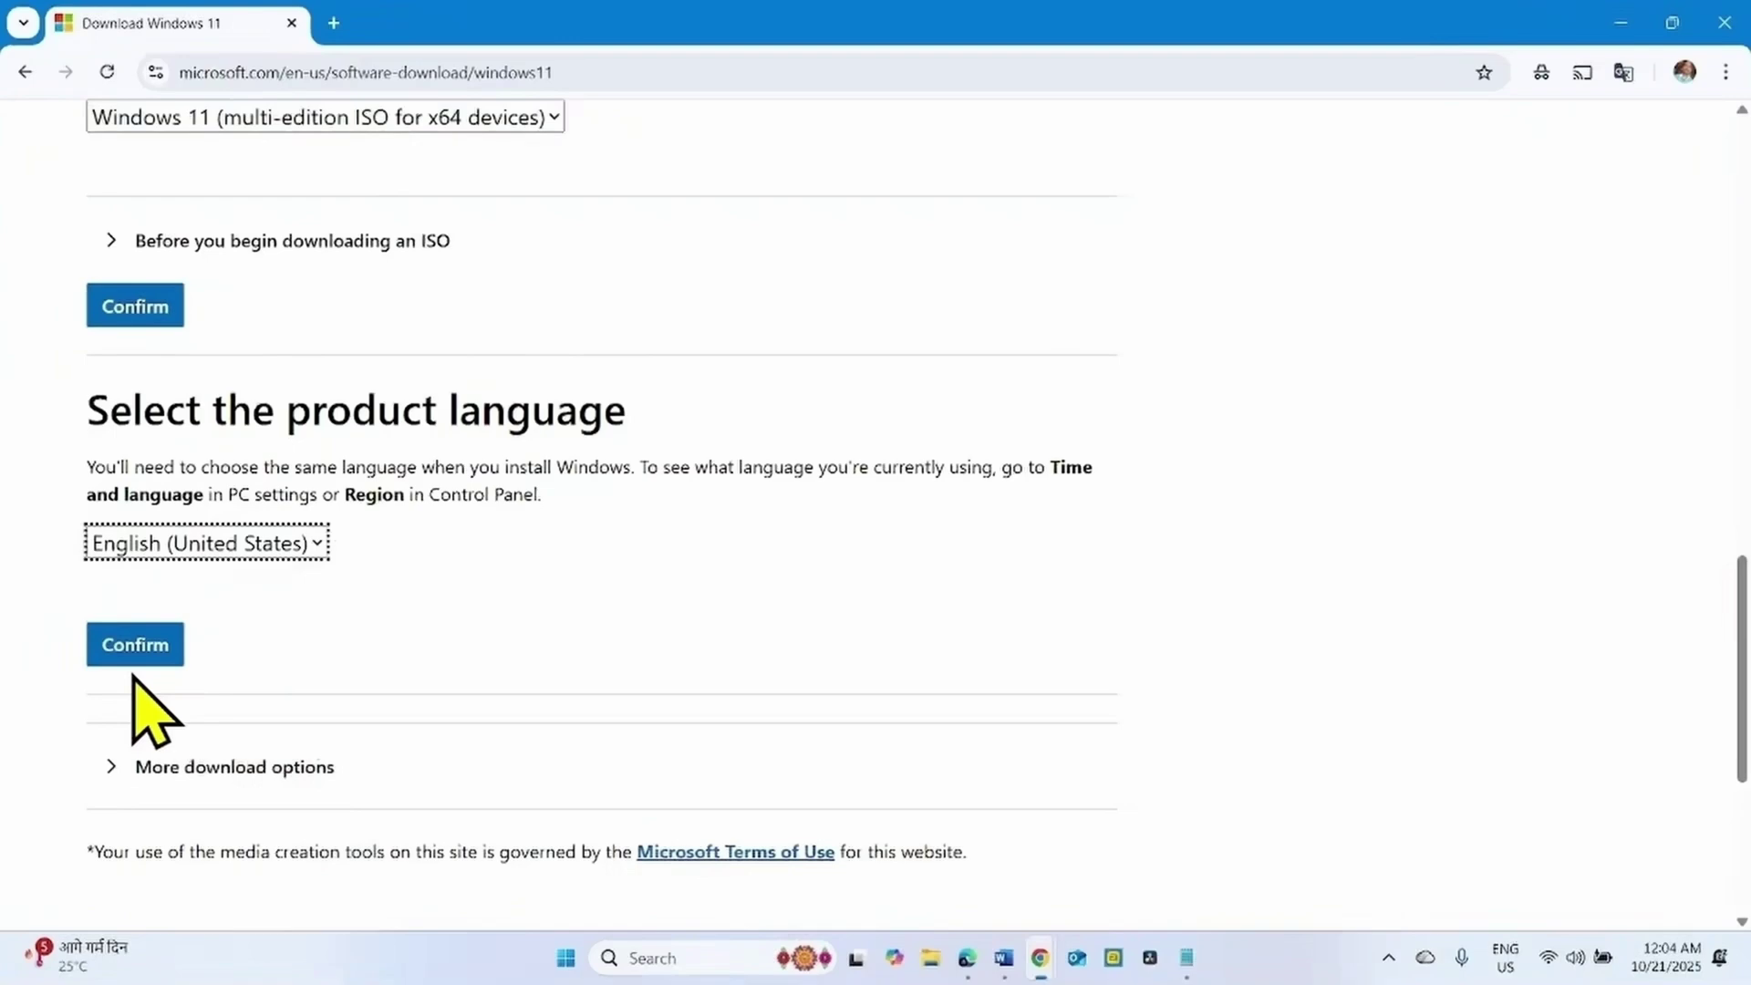
{"action": "left_click", "coordinate": [135, 645]}
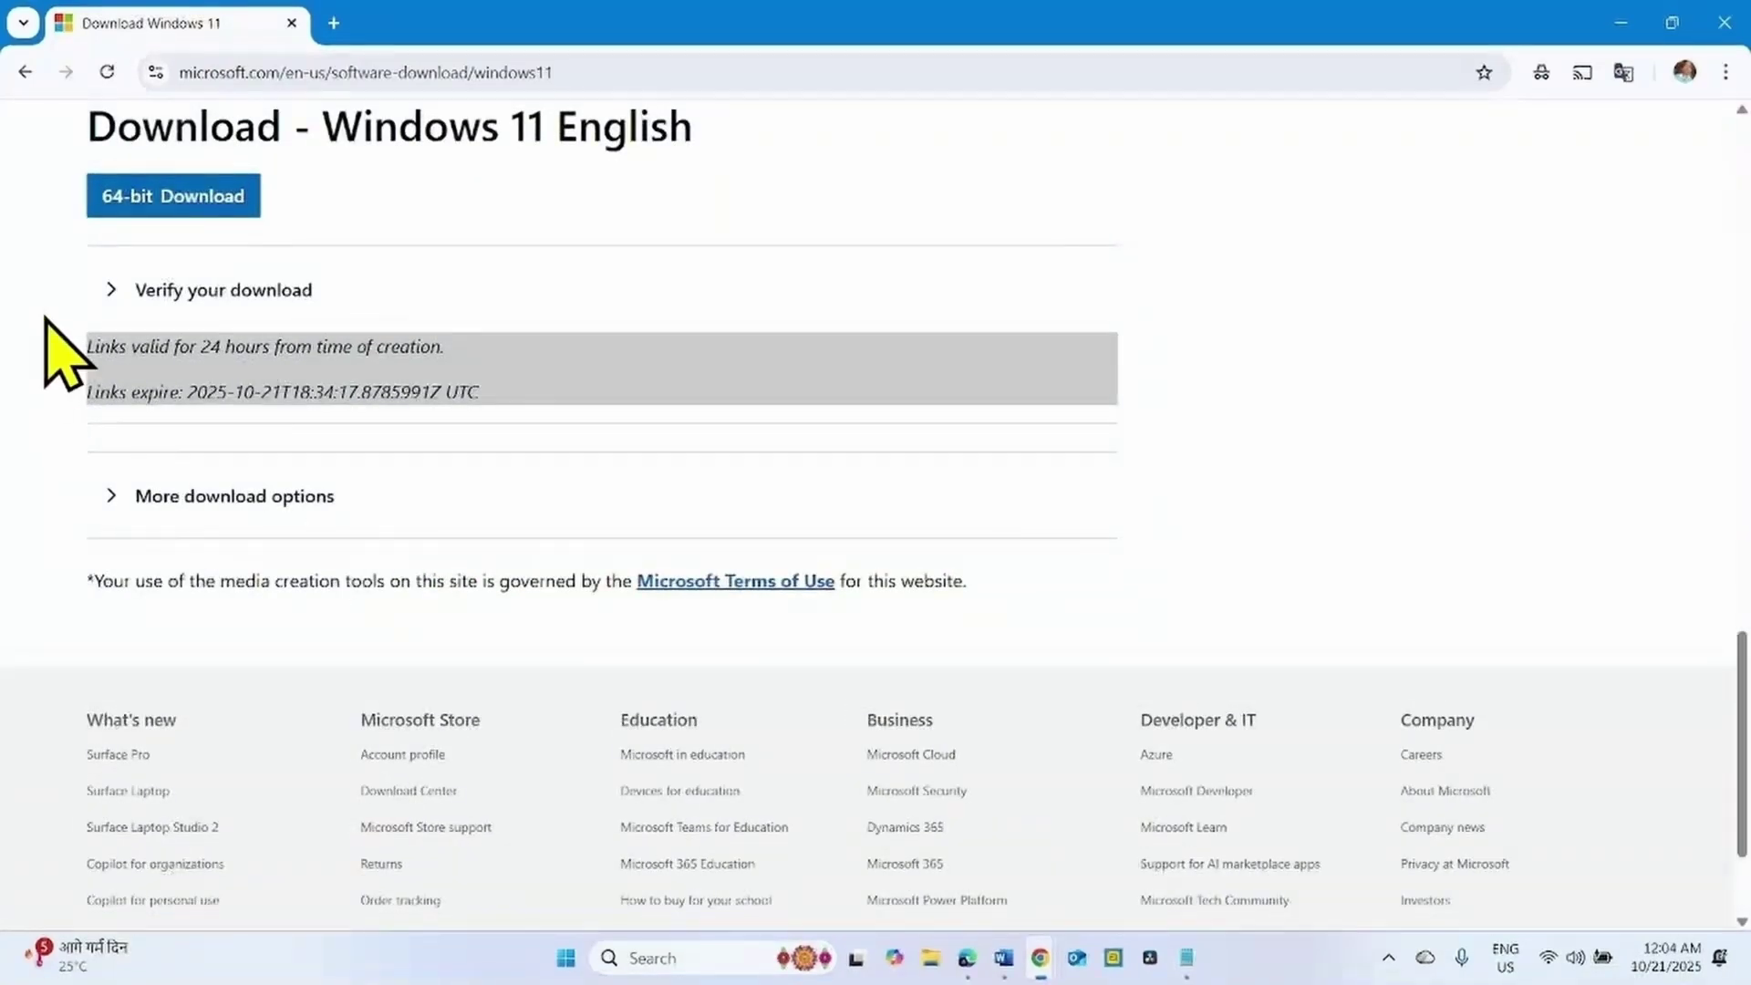
Download the 64-bit Windows 11 ISO and show it in the Downloads folder.
{"action": "left_click", "coordinate": [167, 203]}
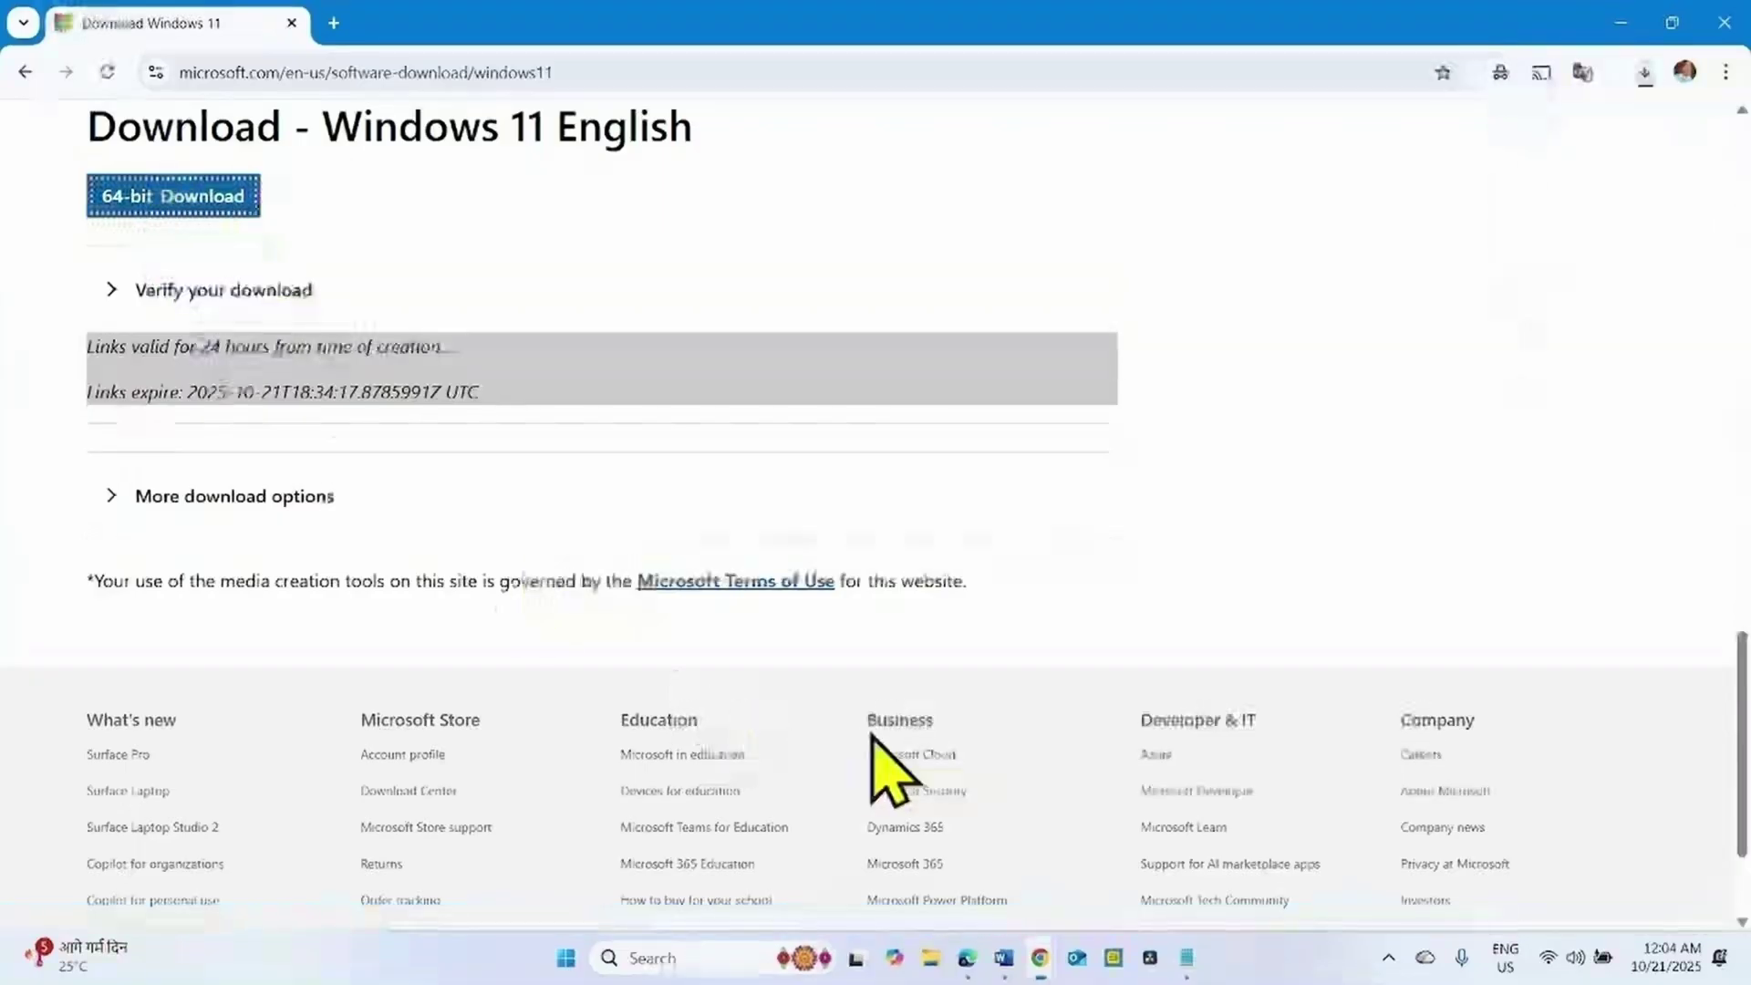
{"action": "left_click", "coordinate": [1644, 72]}
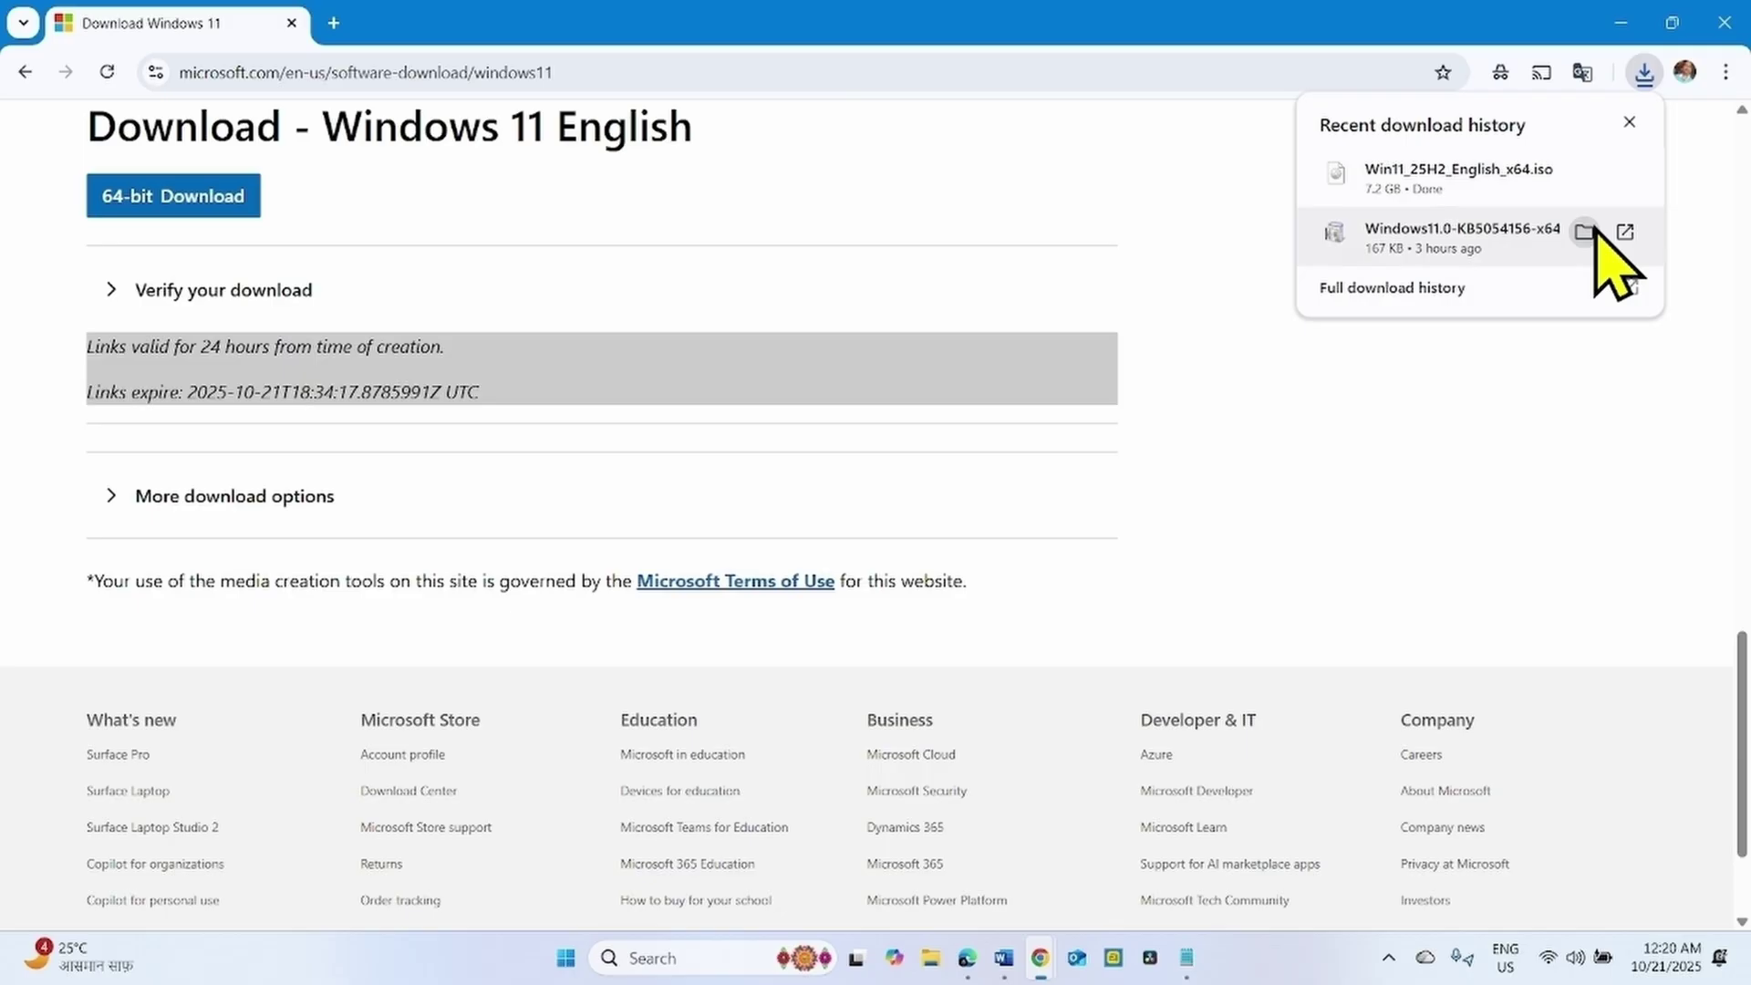
{"action": "left_click", "coordinate": [1584, 174]}
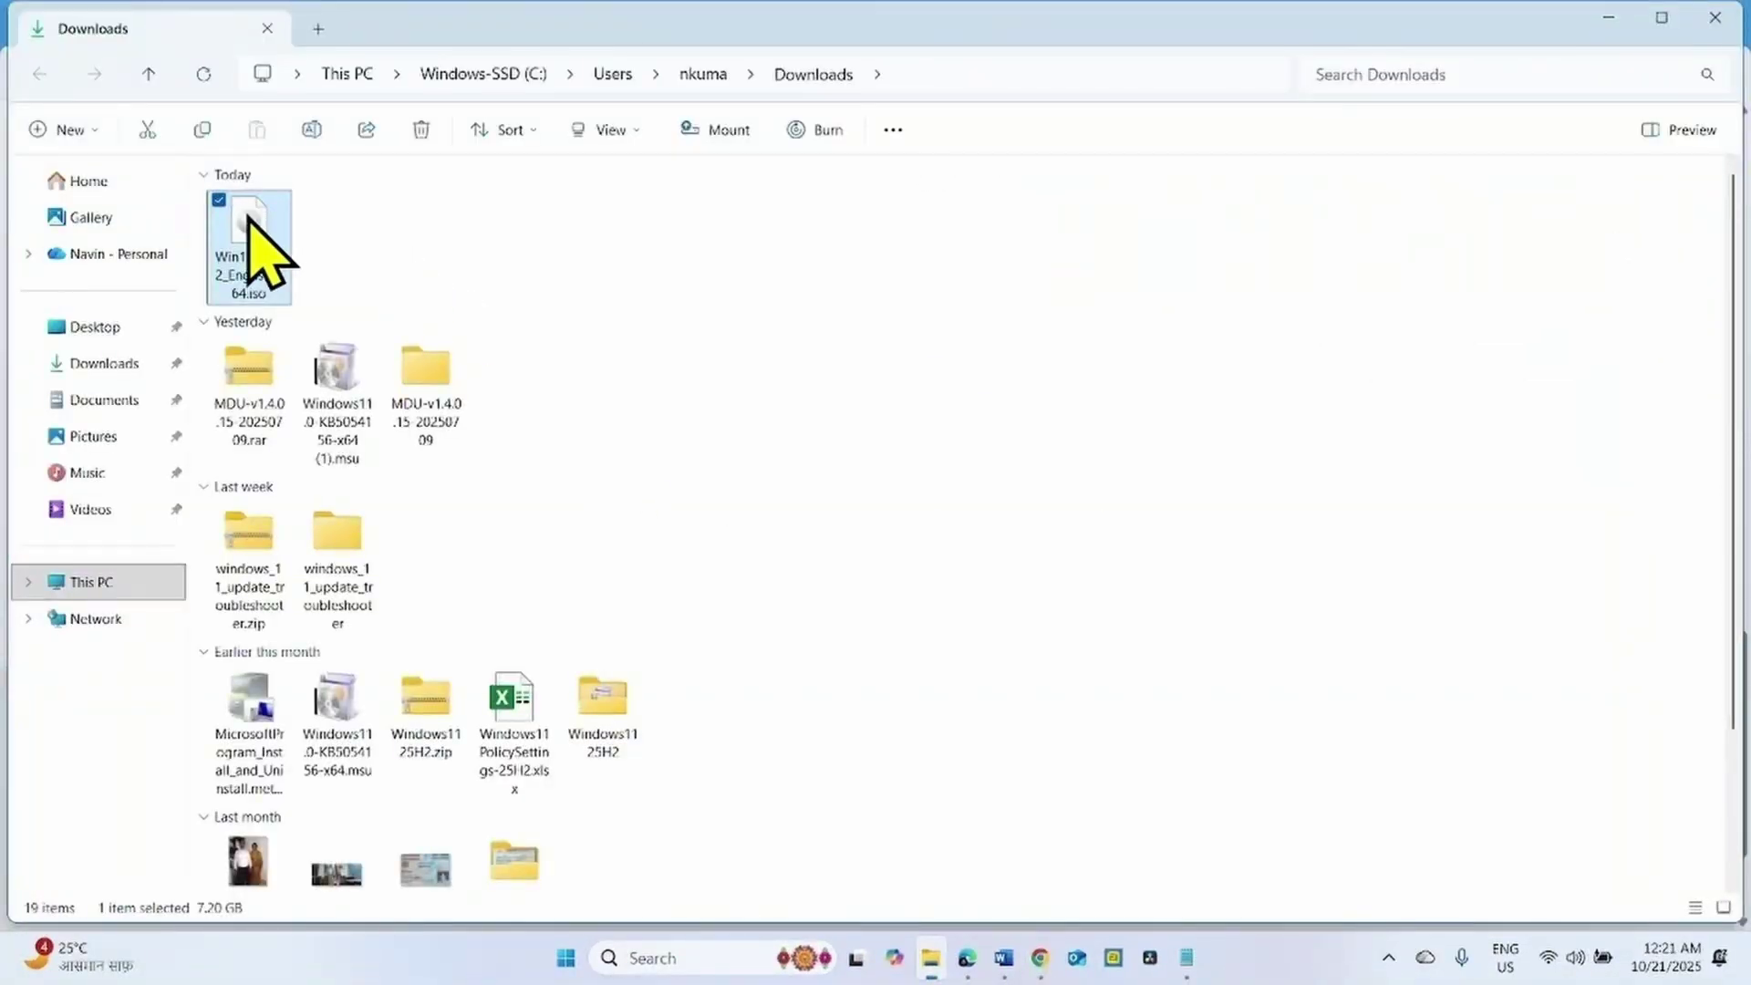
Mount the Win11_25H2_English_x64.iso file, allowing it past the security warning.
{"action": "right_click", "coordinate": [256, 232]}
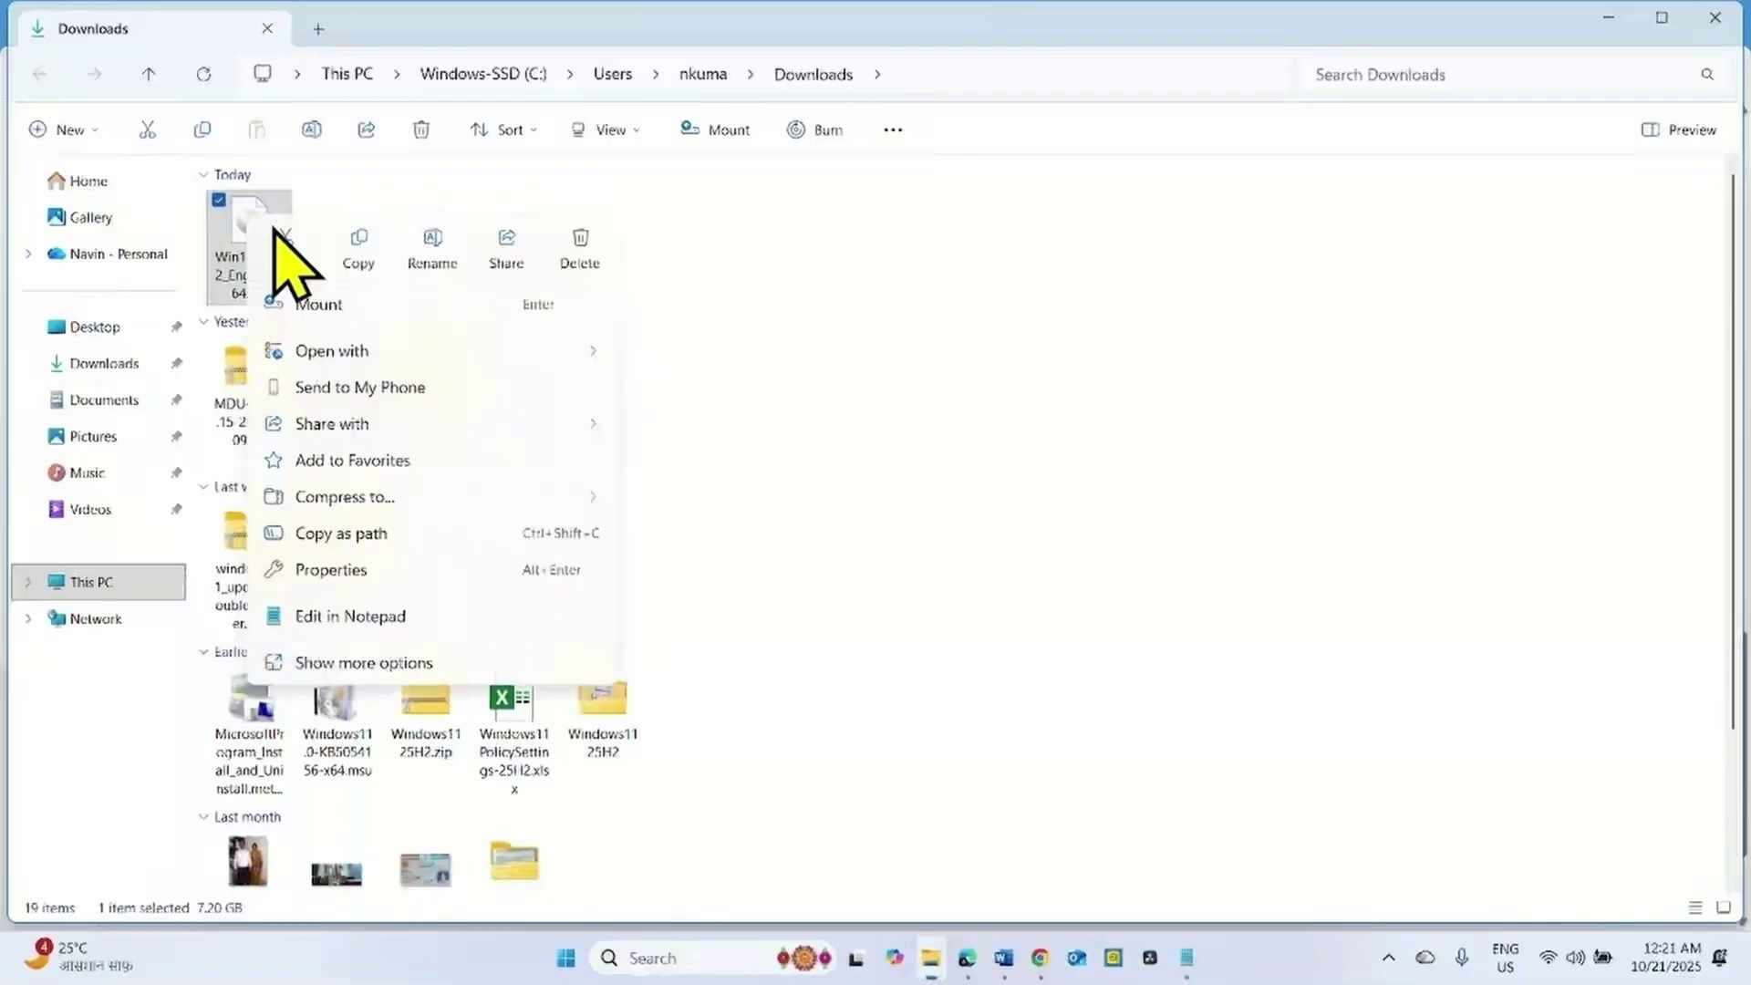
{"action": "left_click", "coordinate": [359, 304]}
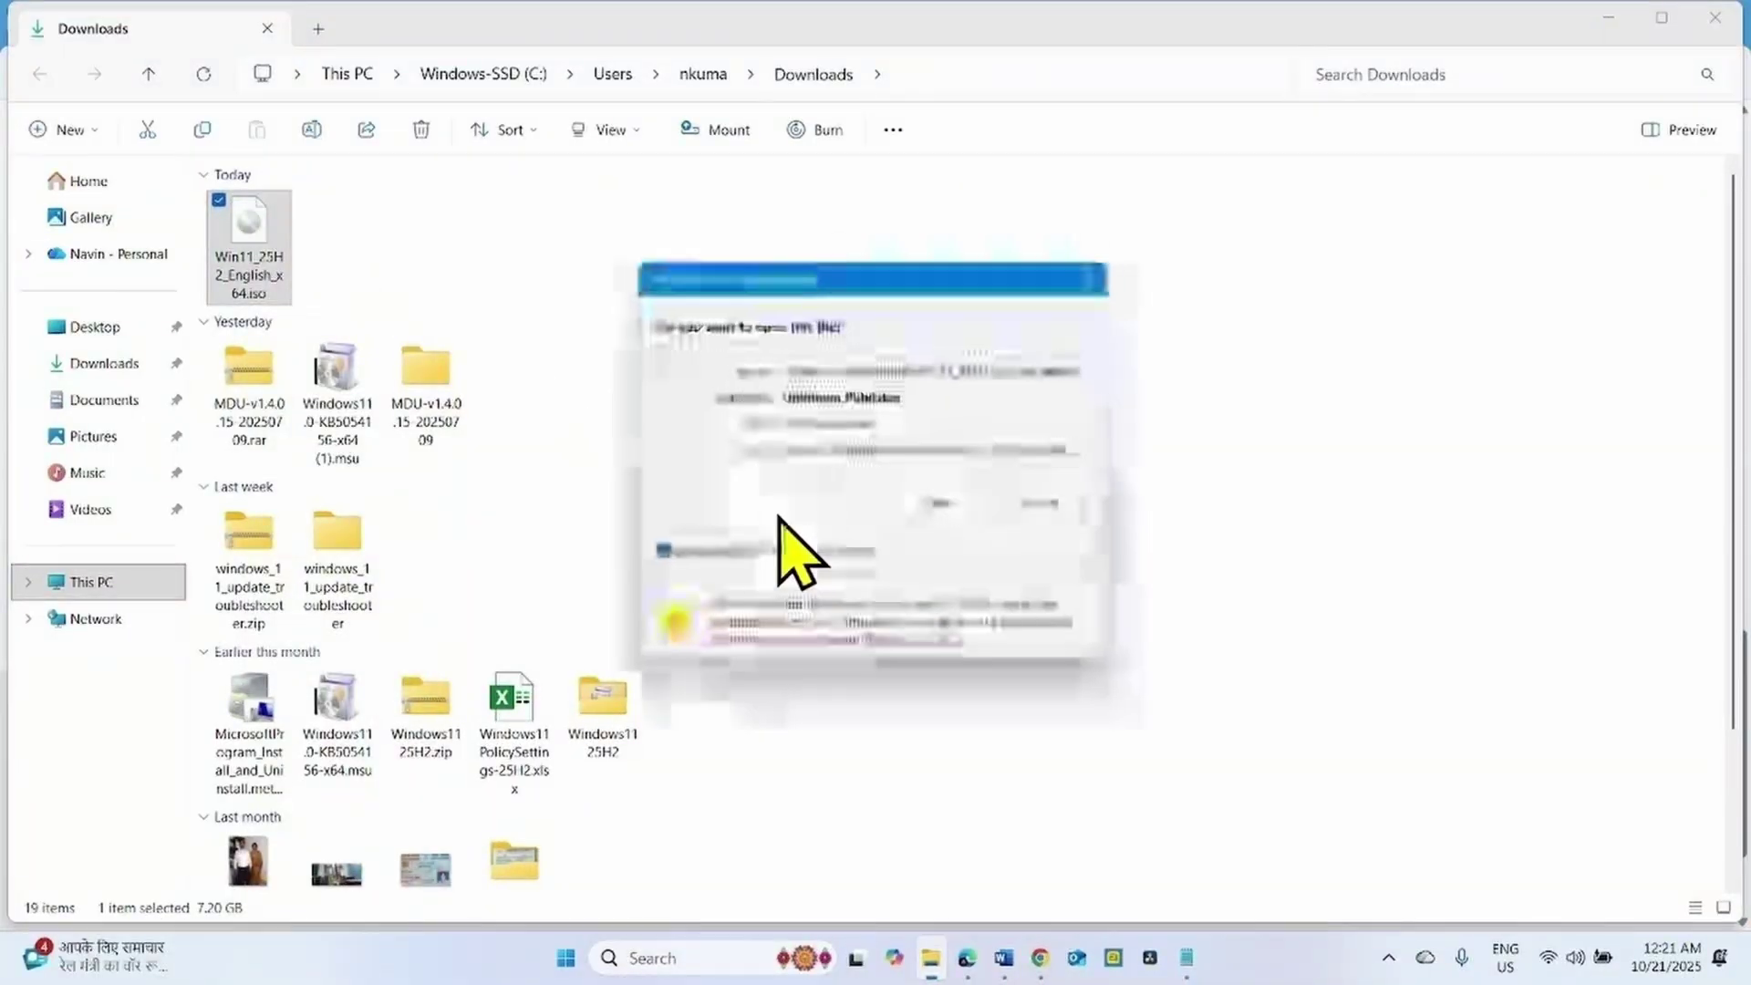
{"action": "left_click", "coordinate": [945, 504]}
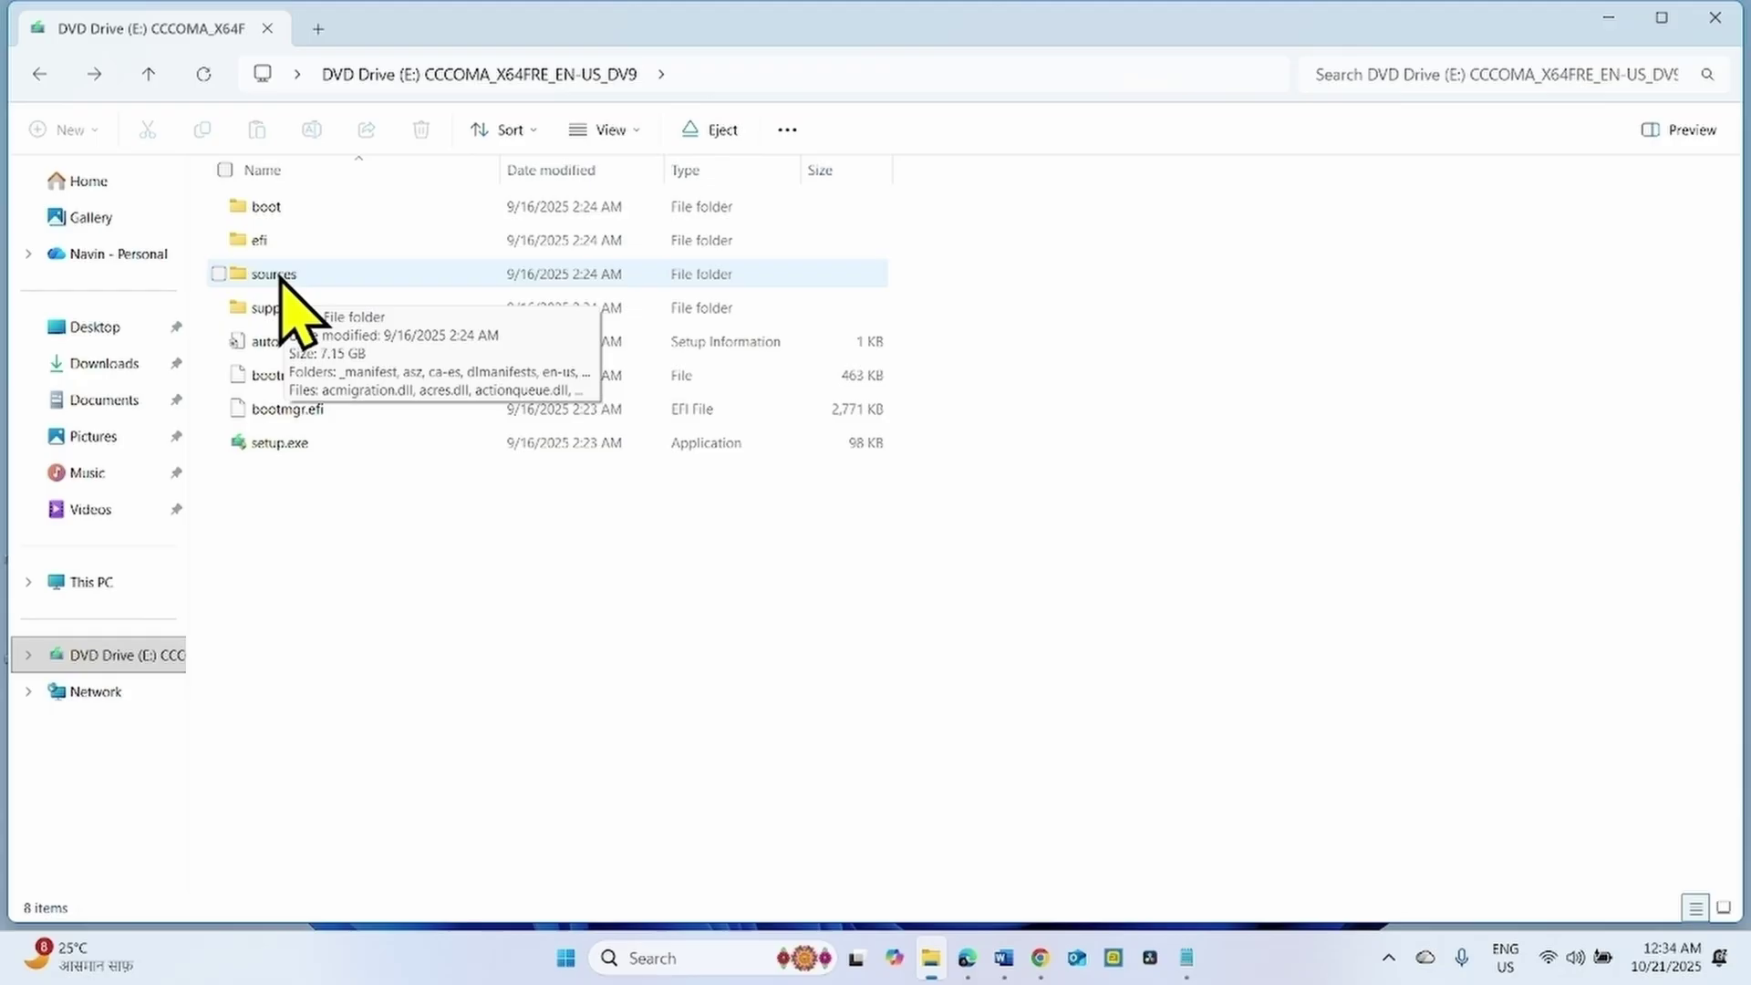
Open install.wim from the mounted drive's sources folder as an archive in 7-Zip.
{"action": "double_click", "coordinate": [278, 276]}
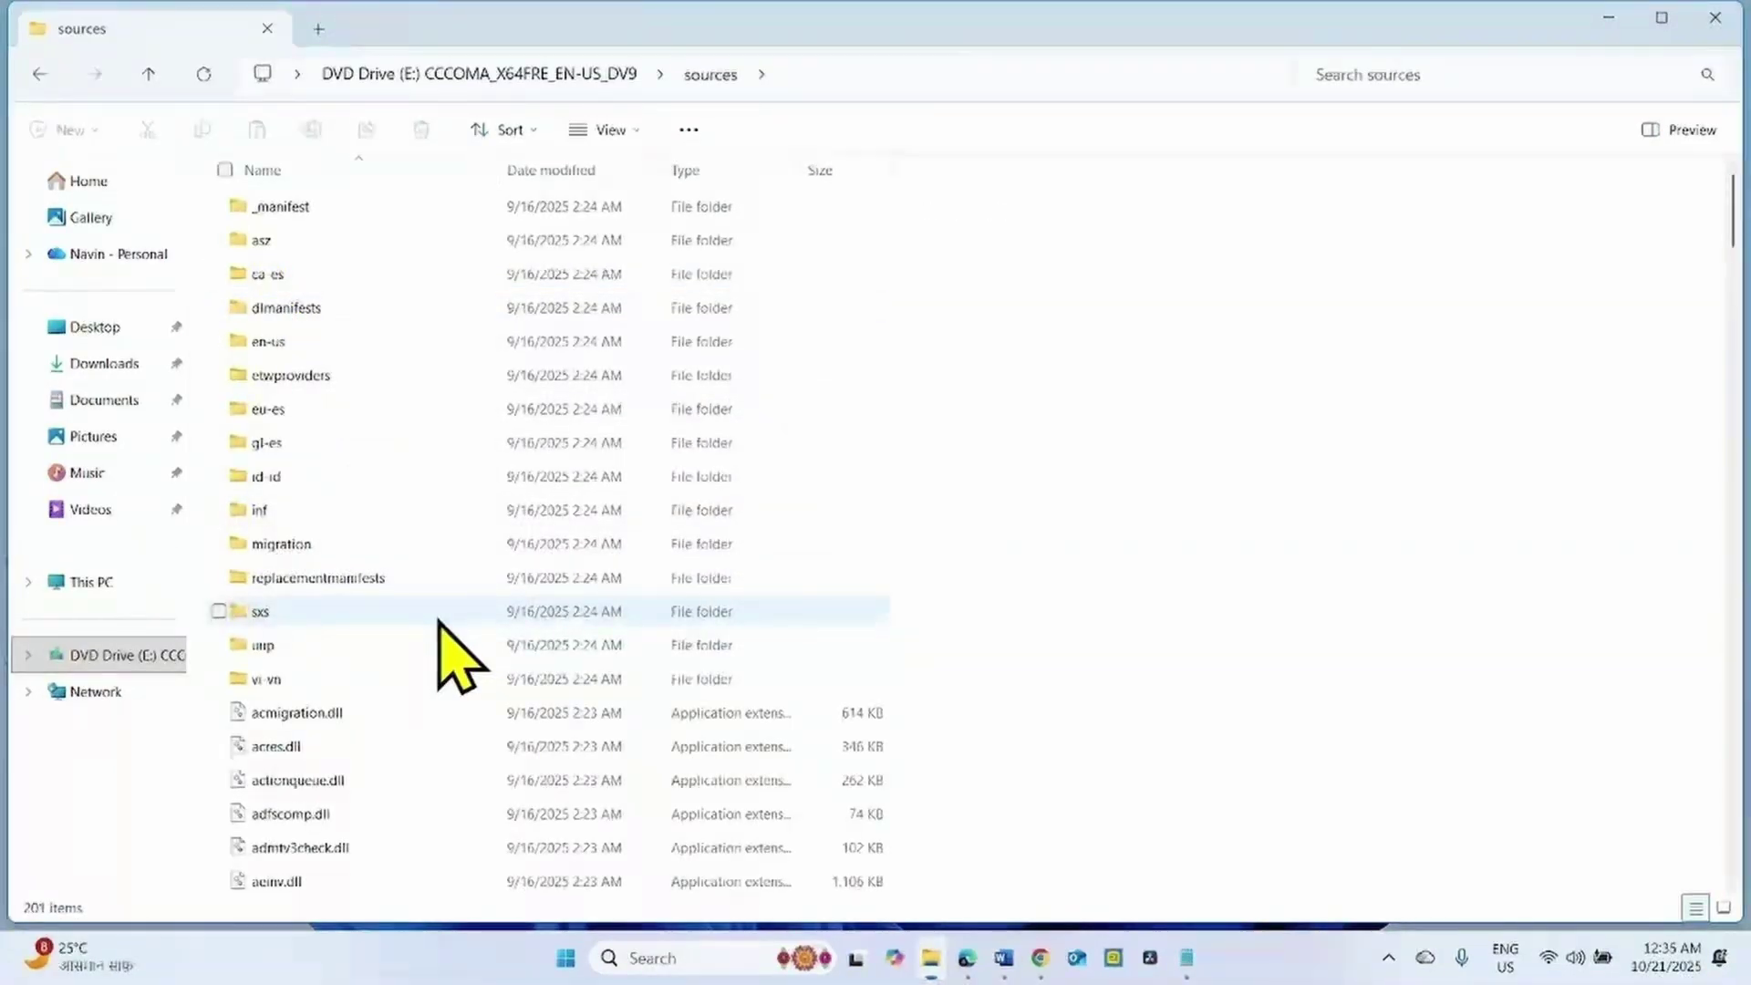
{"action": "scroll", "coordinate": [440, 622], "scroll_direction": "down", "scroll_amount": 20}
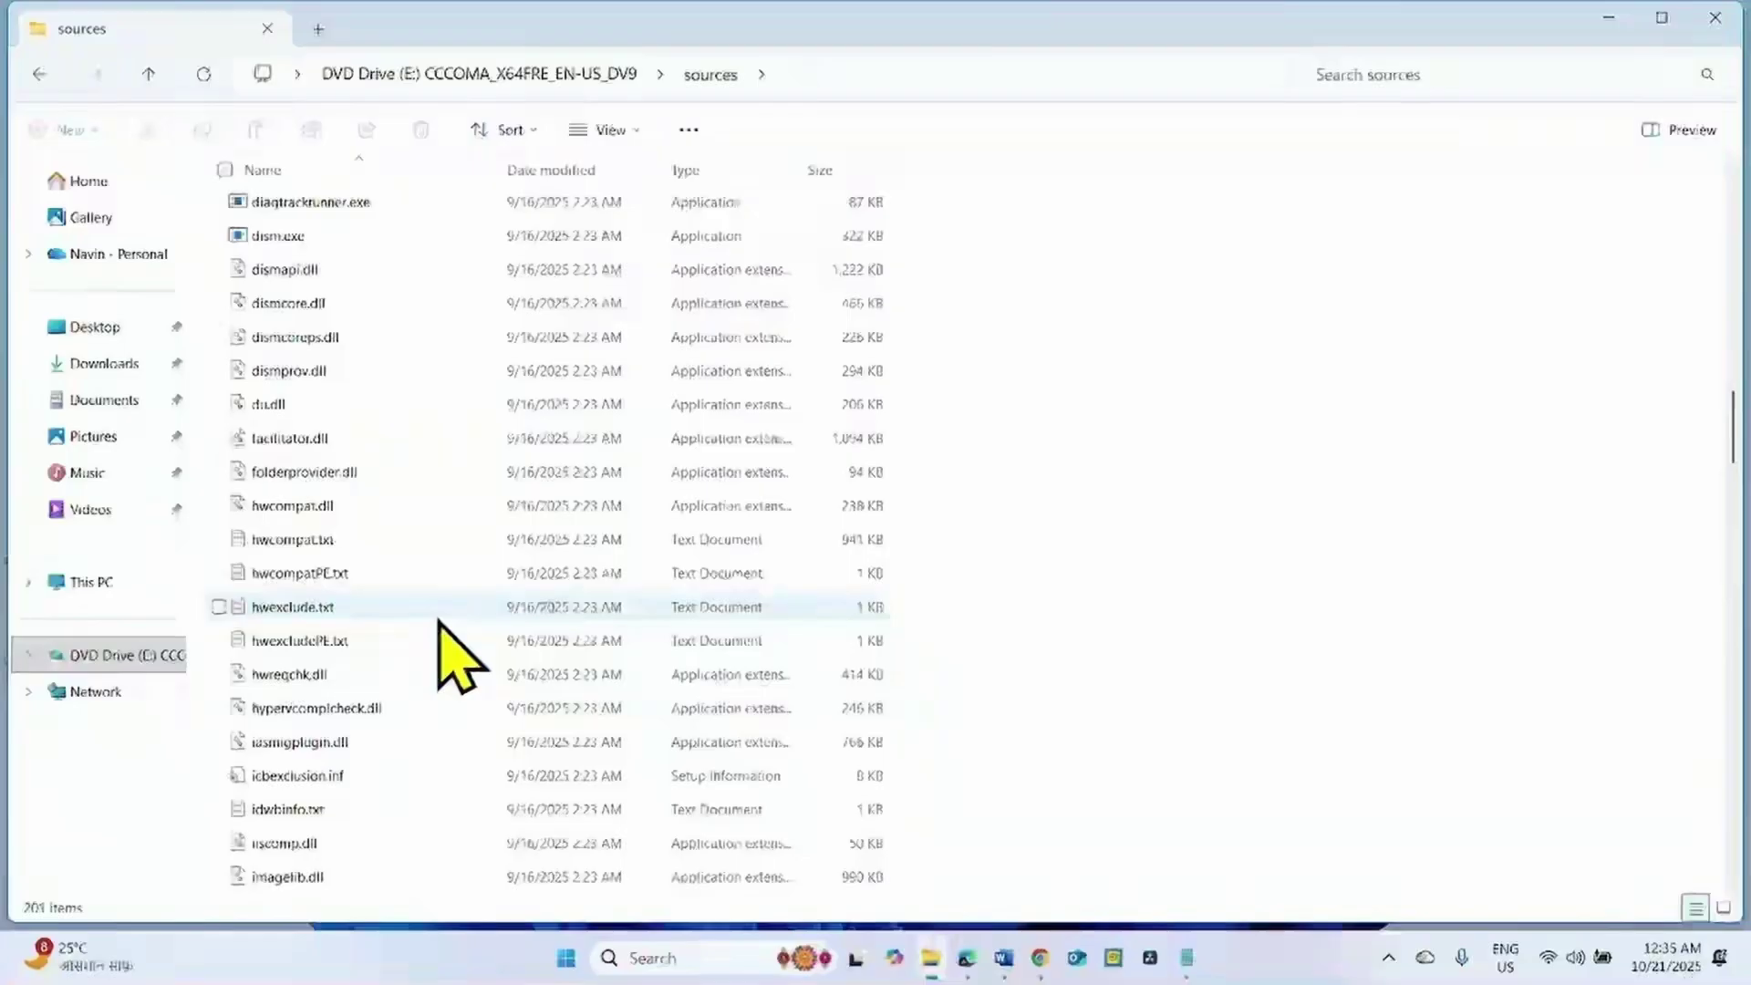
{"action": "scroll", "coordinate": [439, 623], "scroll_direction": "down", "scroll_amount": 7}
{"action": "left_click", "coordinate": [286, 270]}
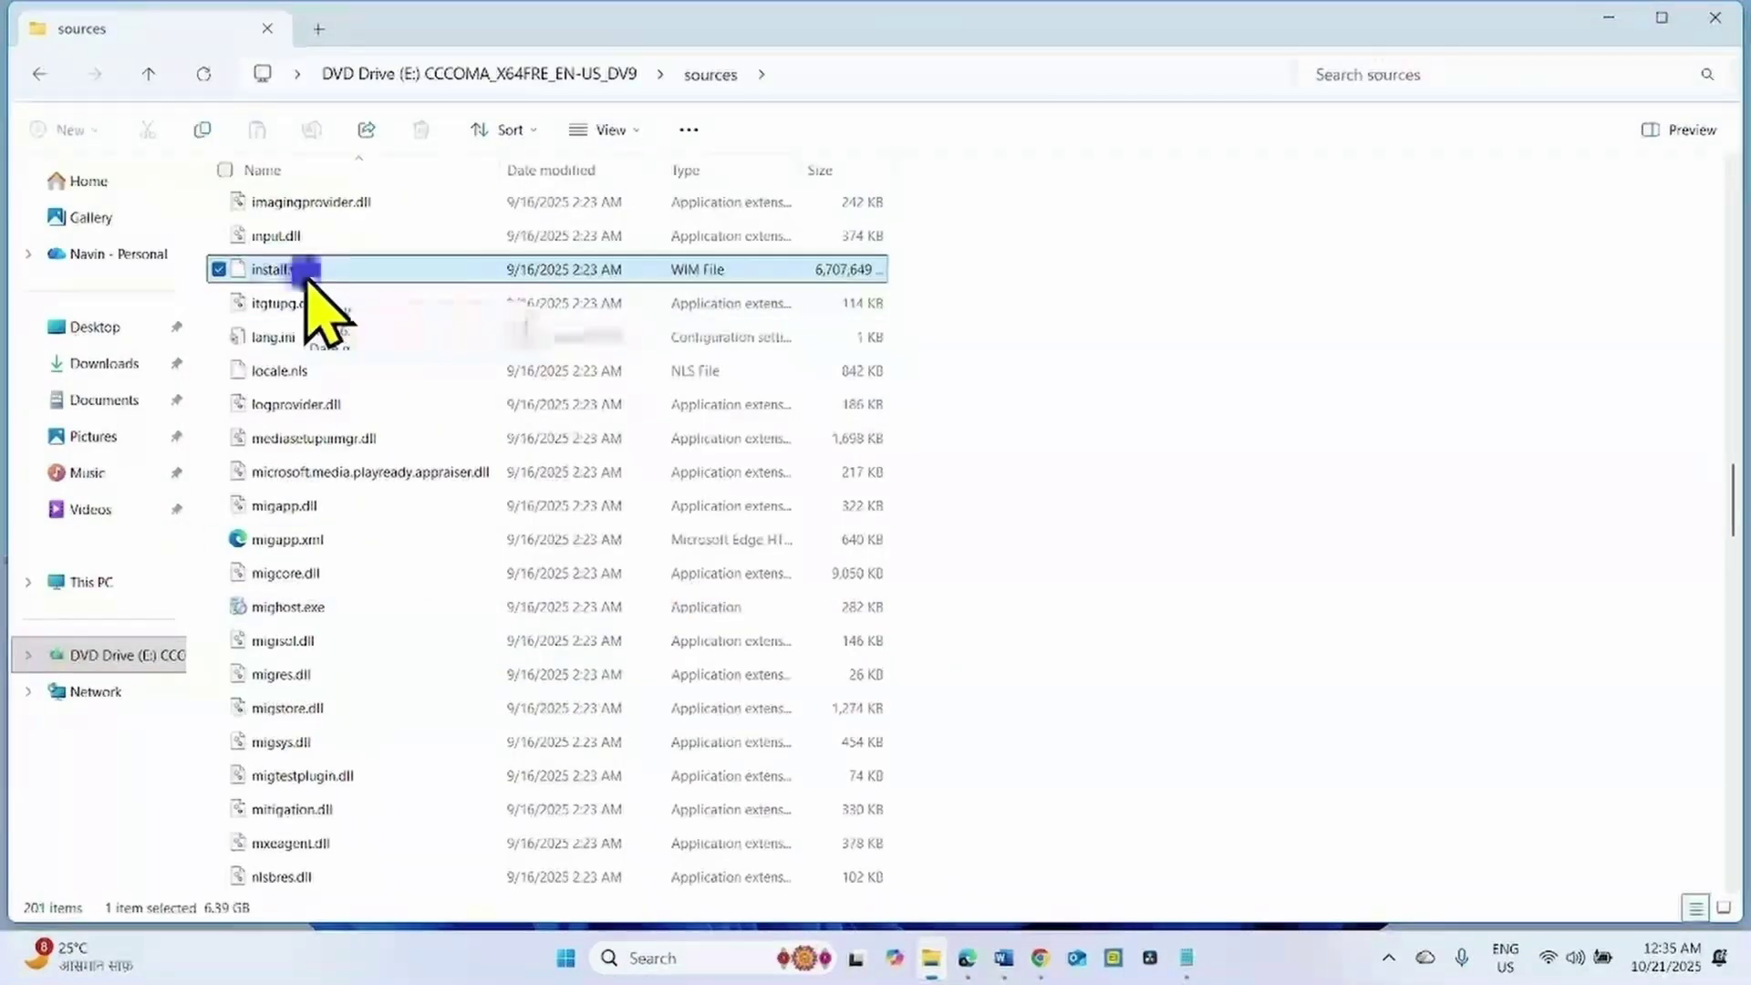
{"action": "right_click", "coordinate": [308, 272]}
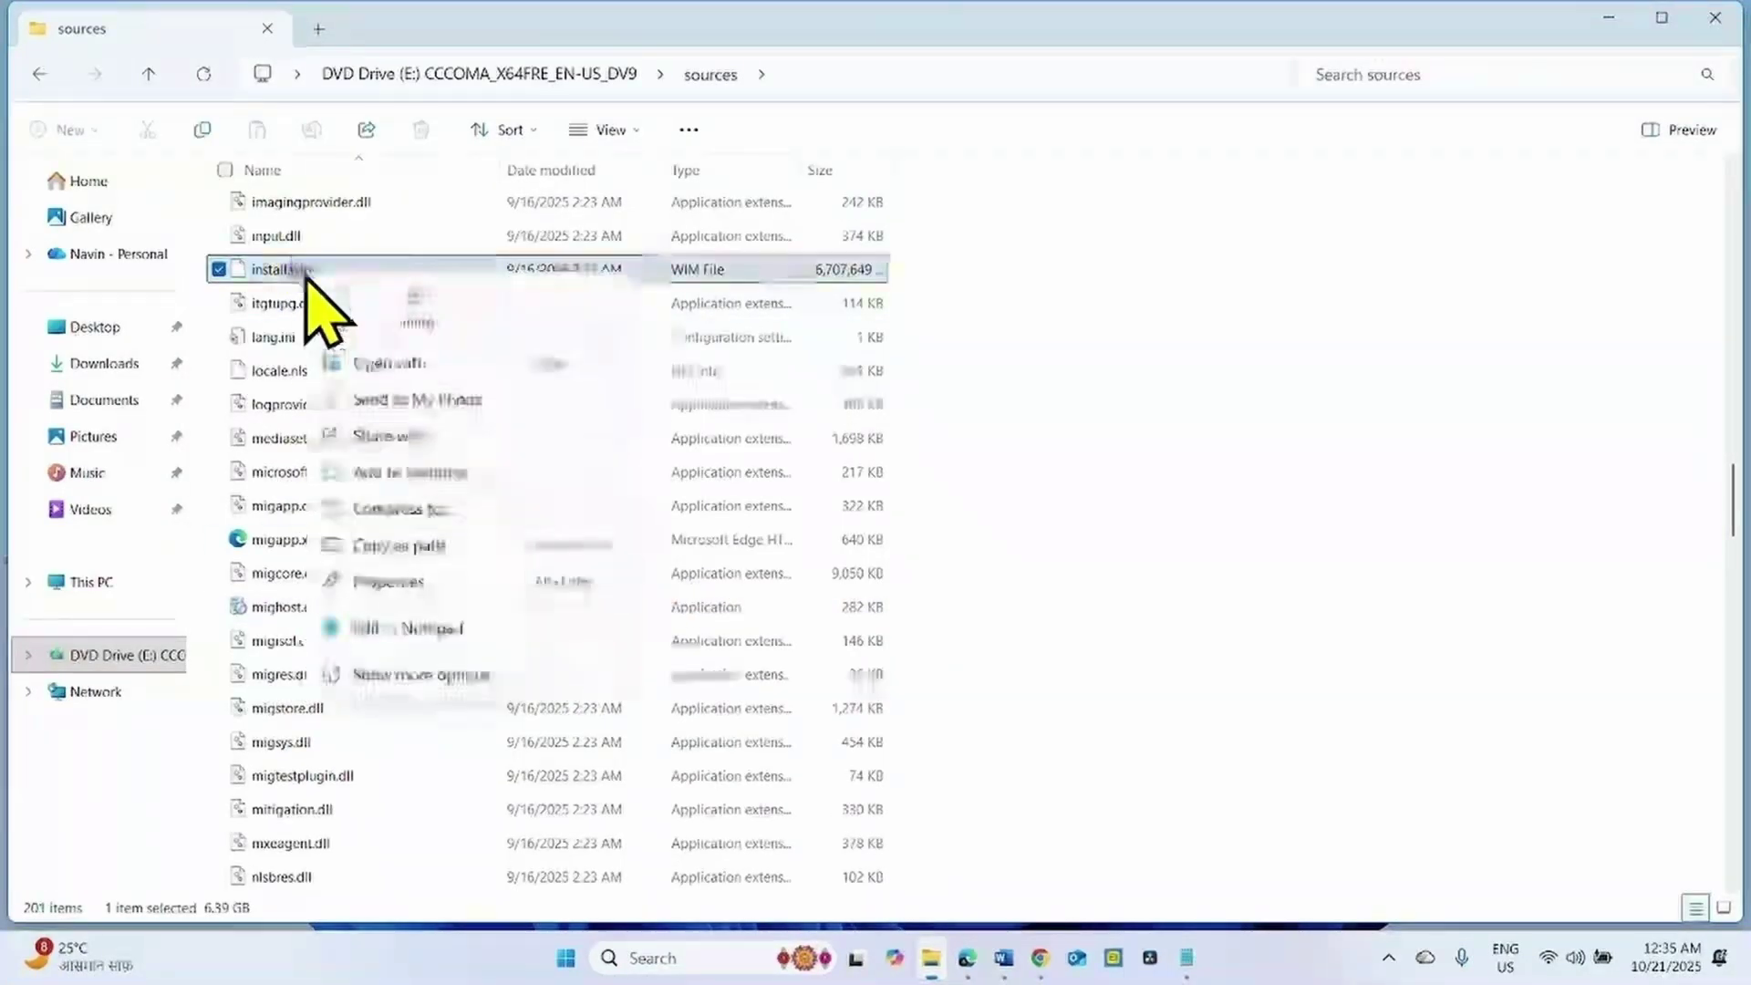
{"action": "left_click", "coordinate": [468, 677]}
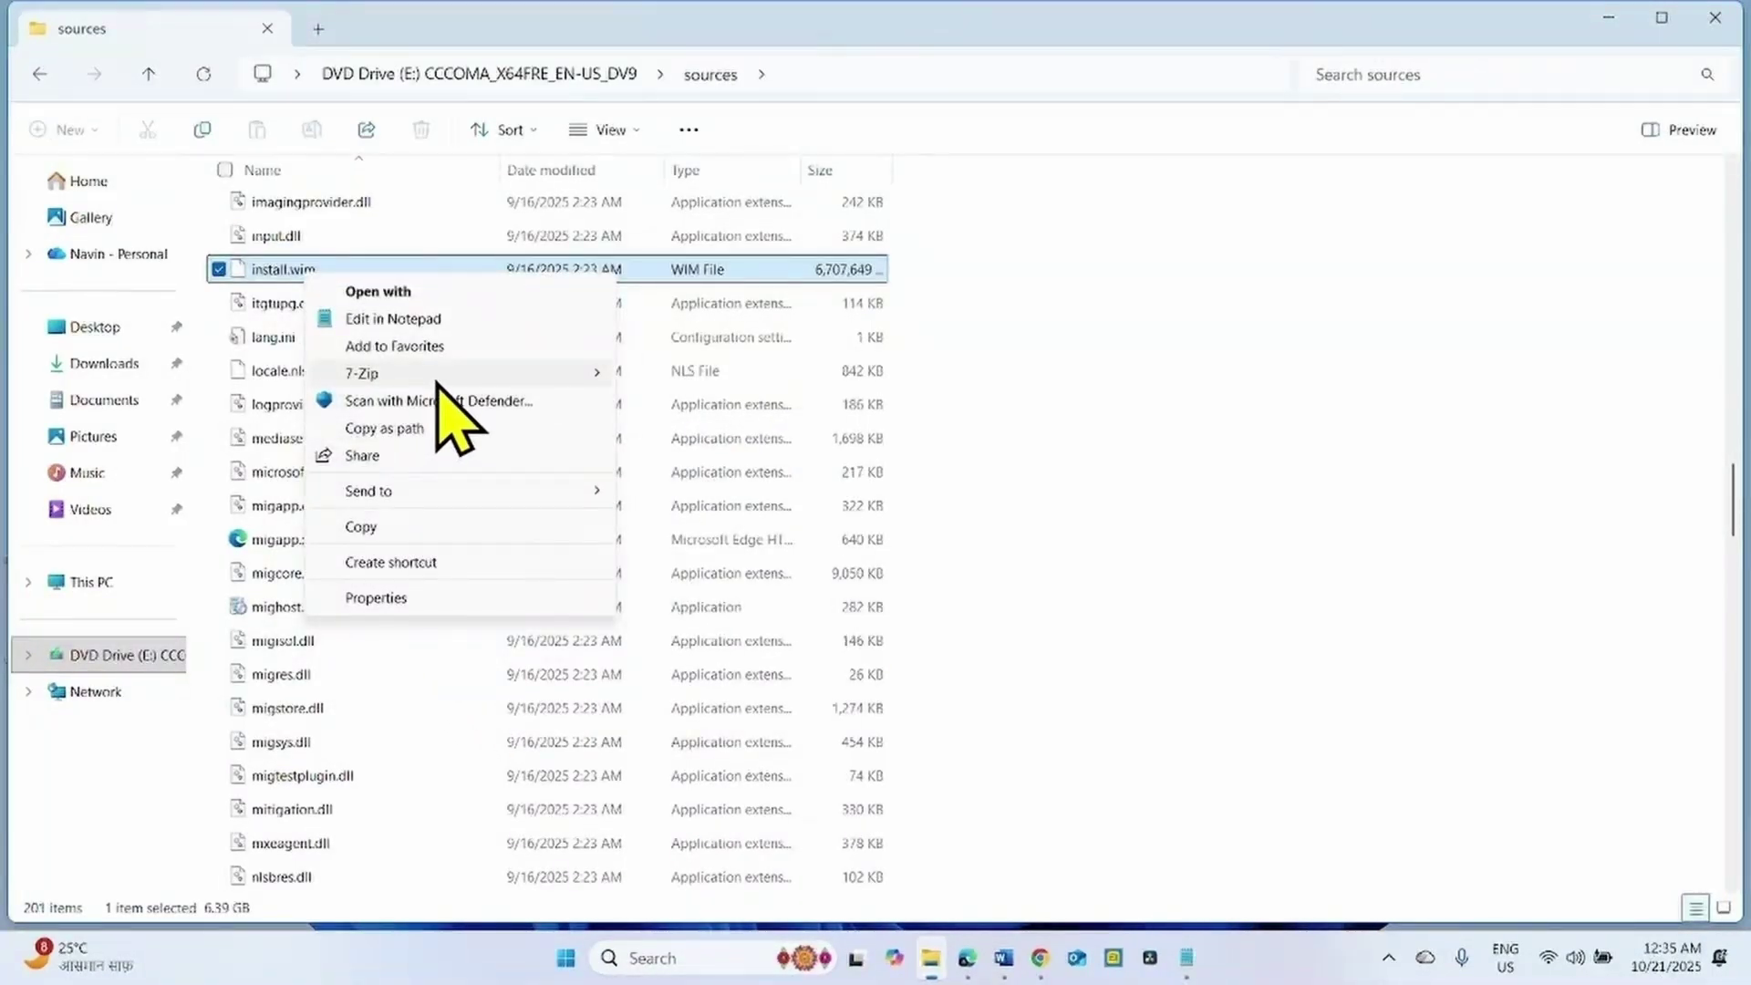
{"action": "mouse_move", "coordinate": [437, 380]}
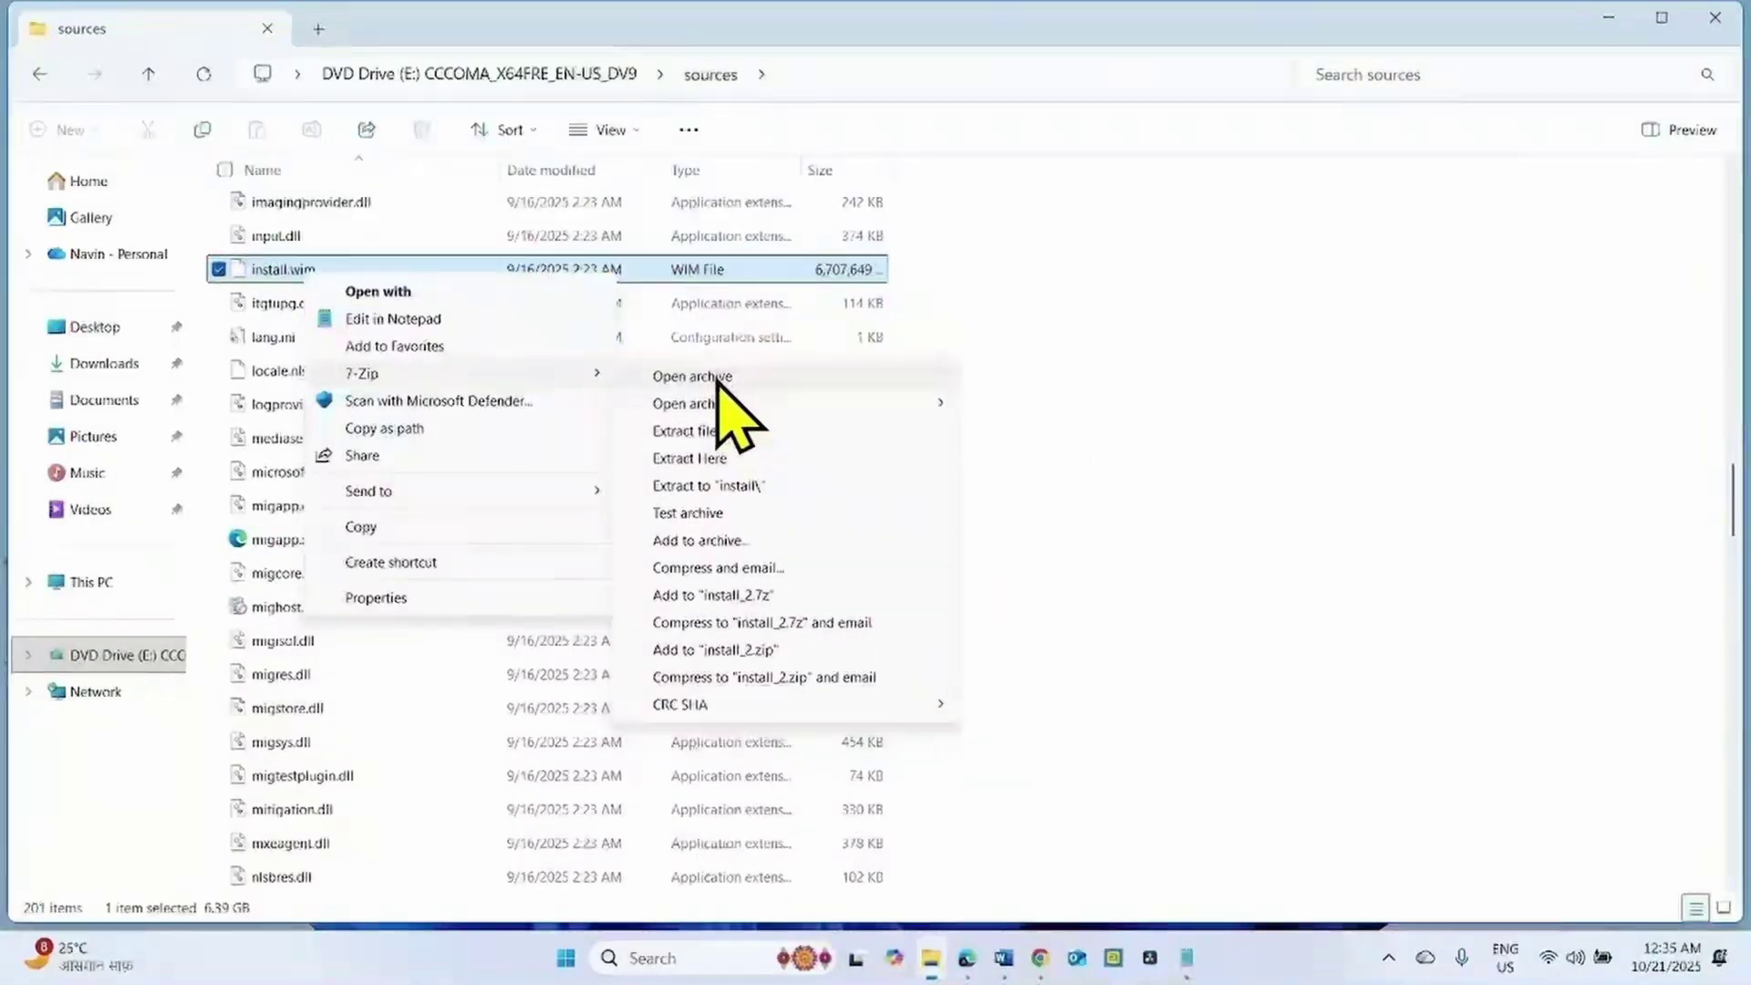
{"action": "left_click", "coordinate": [717, 377]}
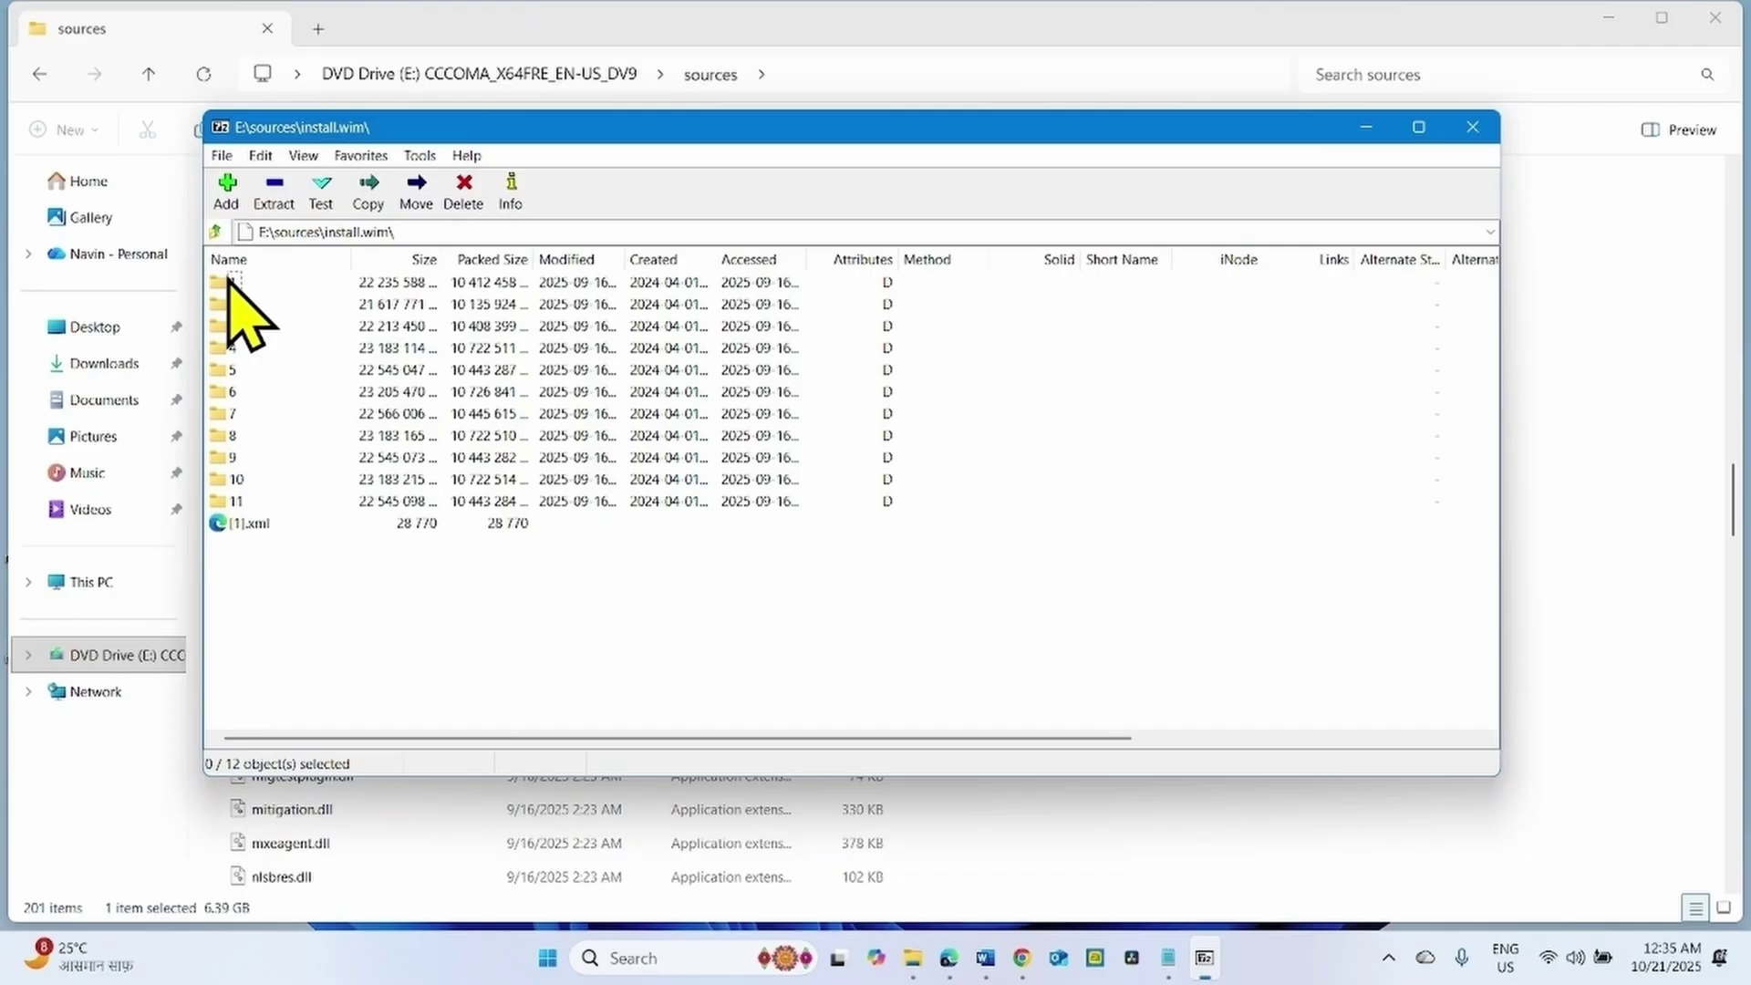
Highlight the Notepad list mapping install.wim indexes 1–11 to Windows 11 editions.
{"action": "left_click", "coordinate": [1160, 956]}
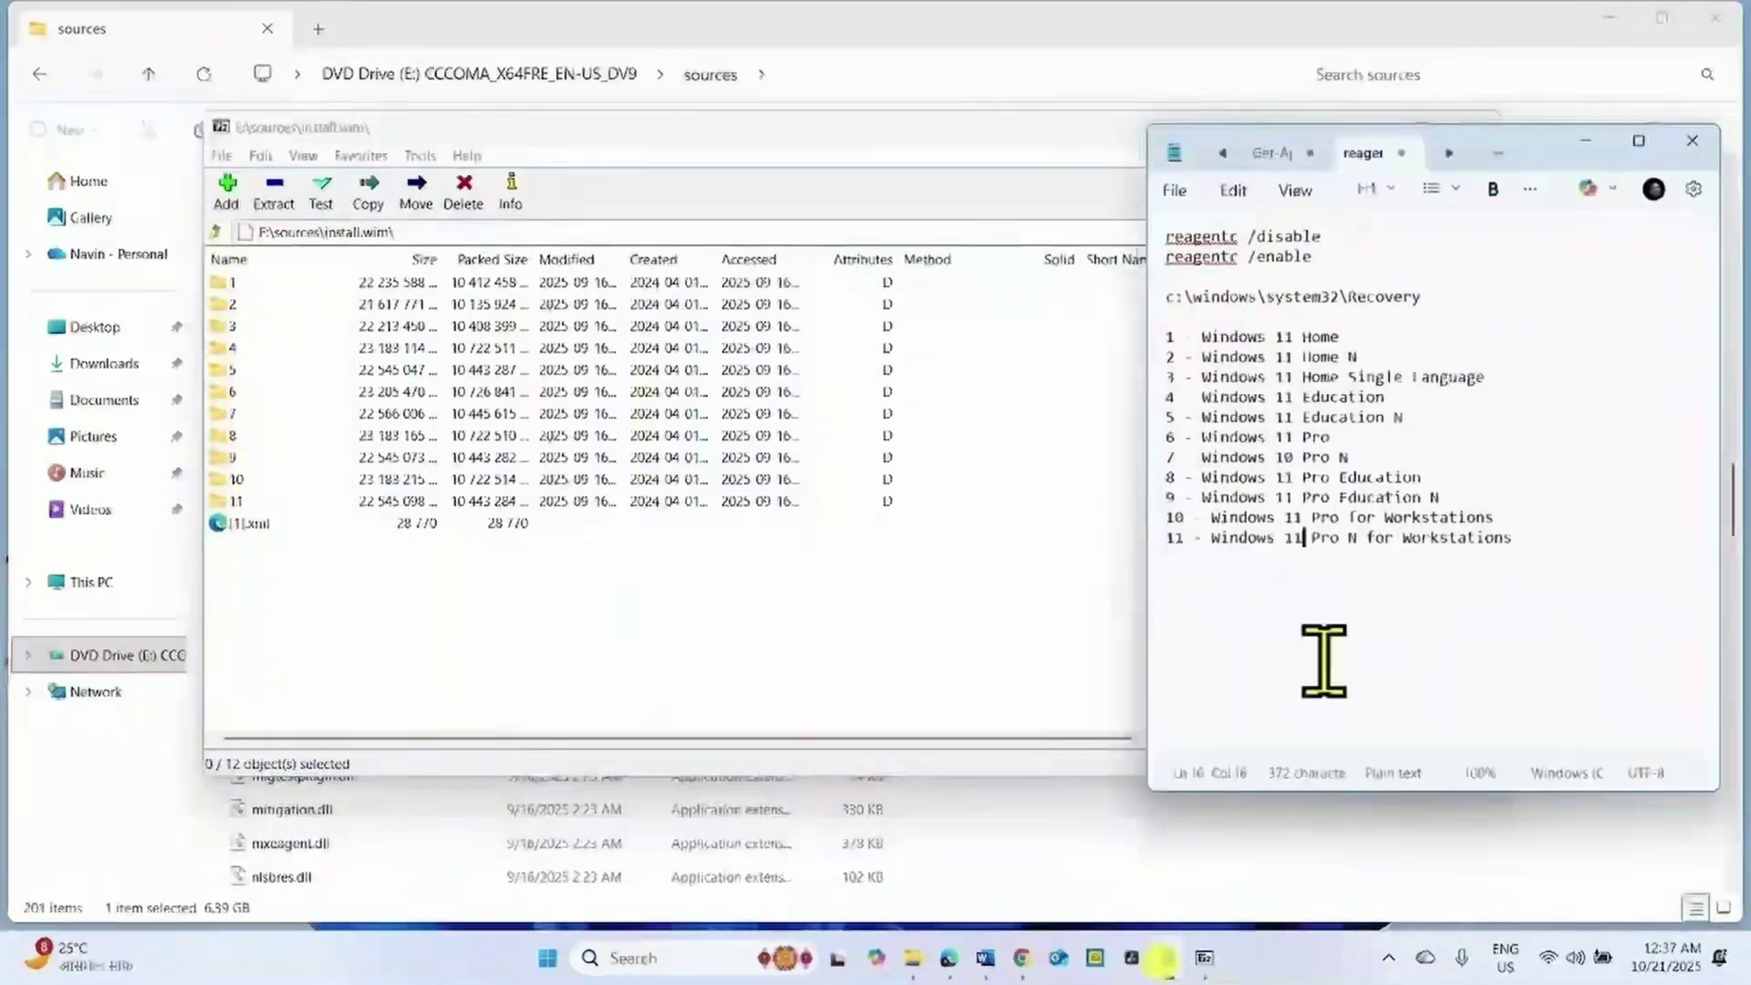
{"action": "left_click_drag", "start_coordinate": [1540, 545], "coordinate": [1167, 334]}
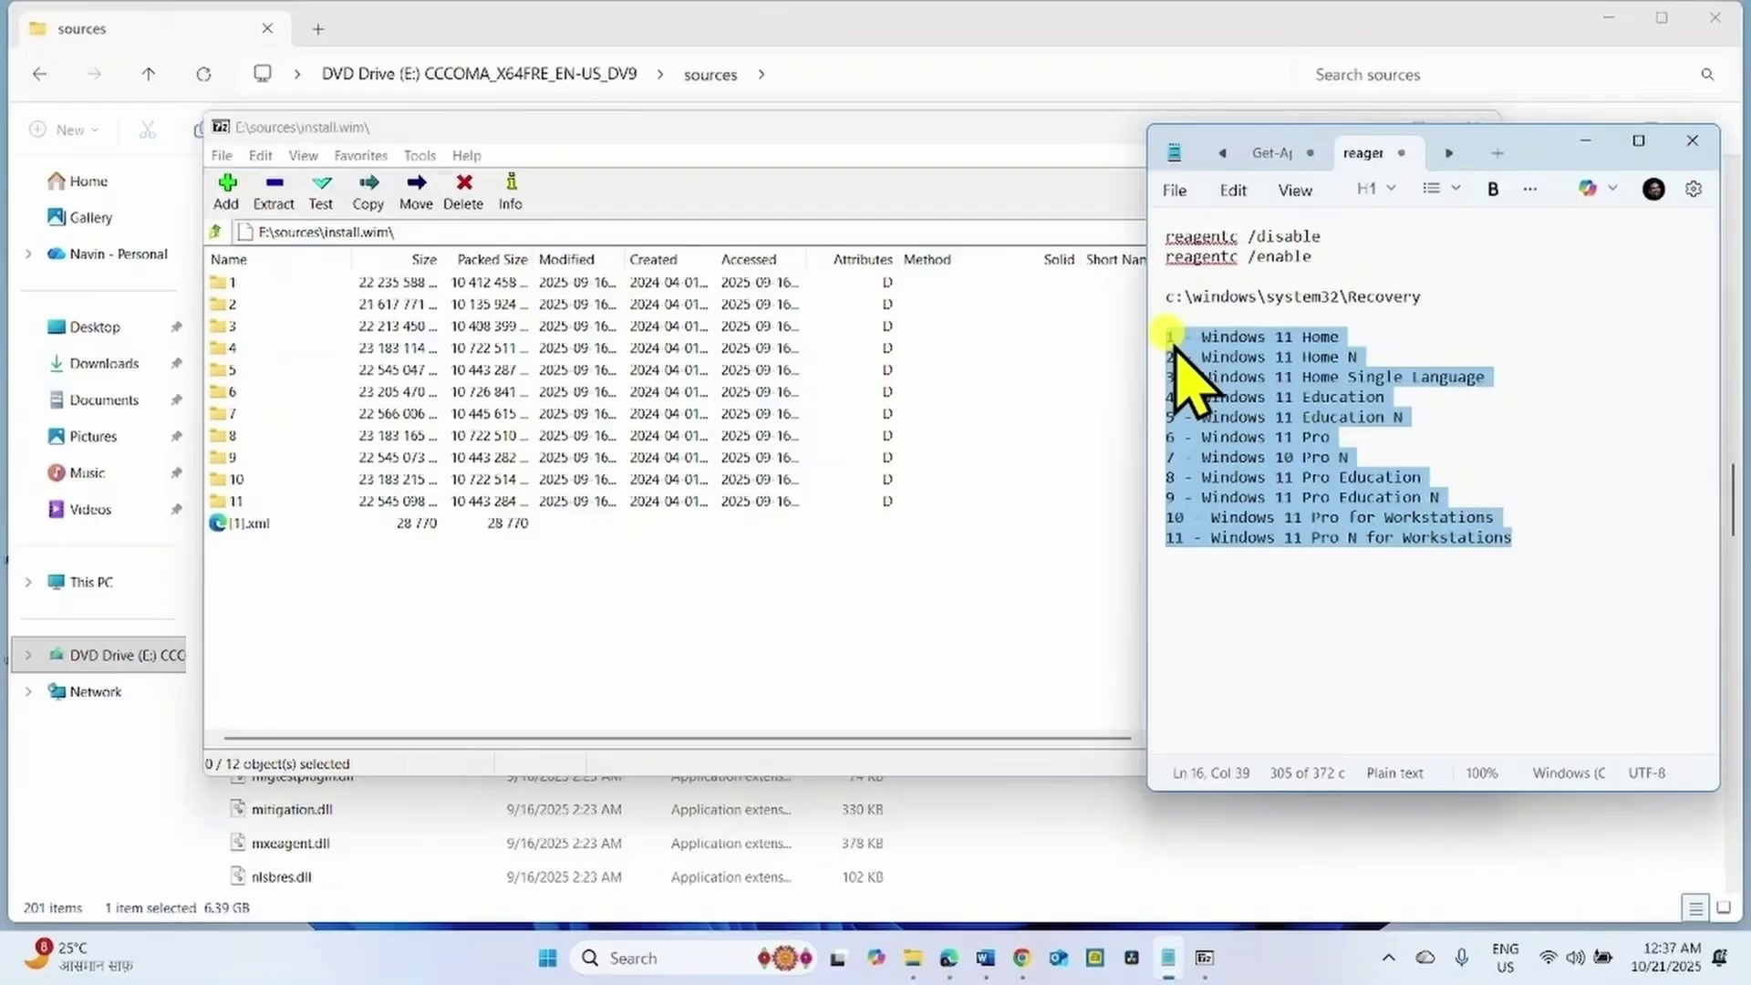
{"action": "left_click", "coordinate": [1396, 538]}
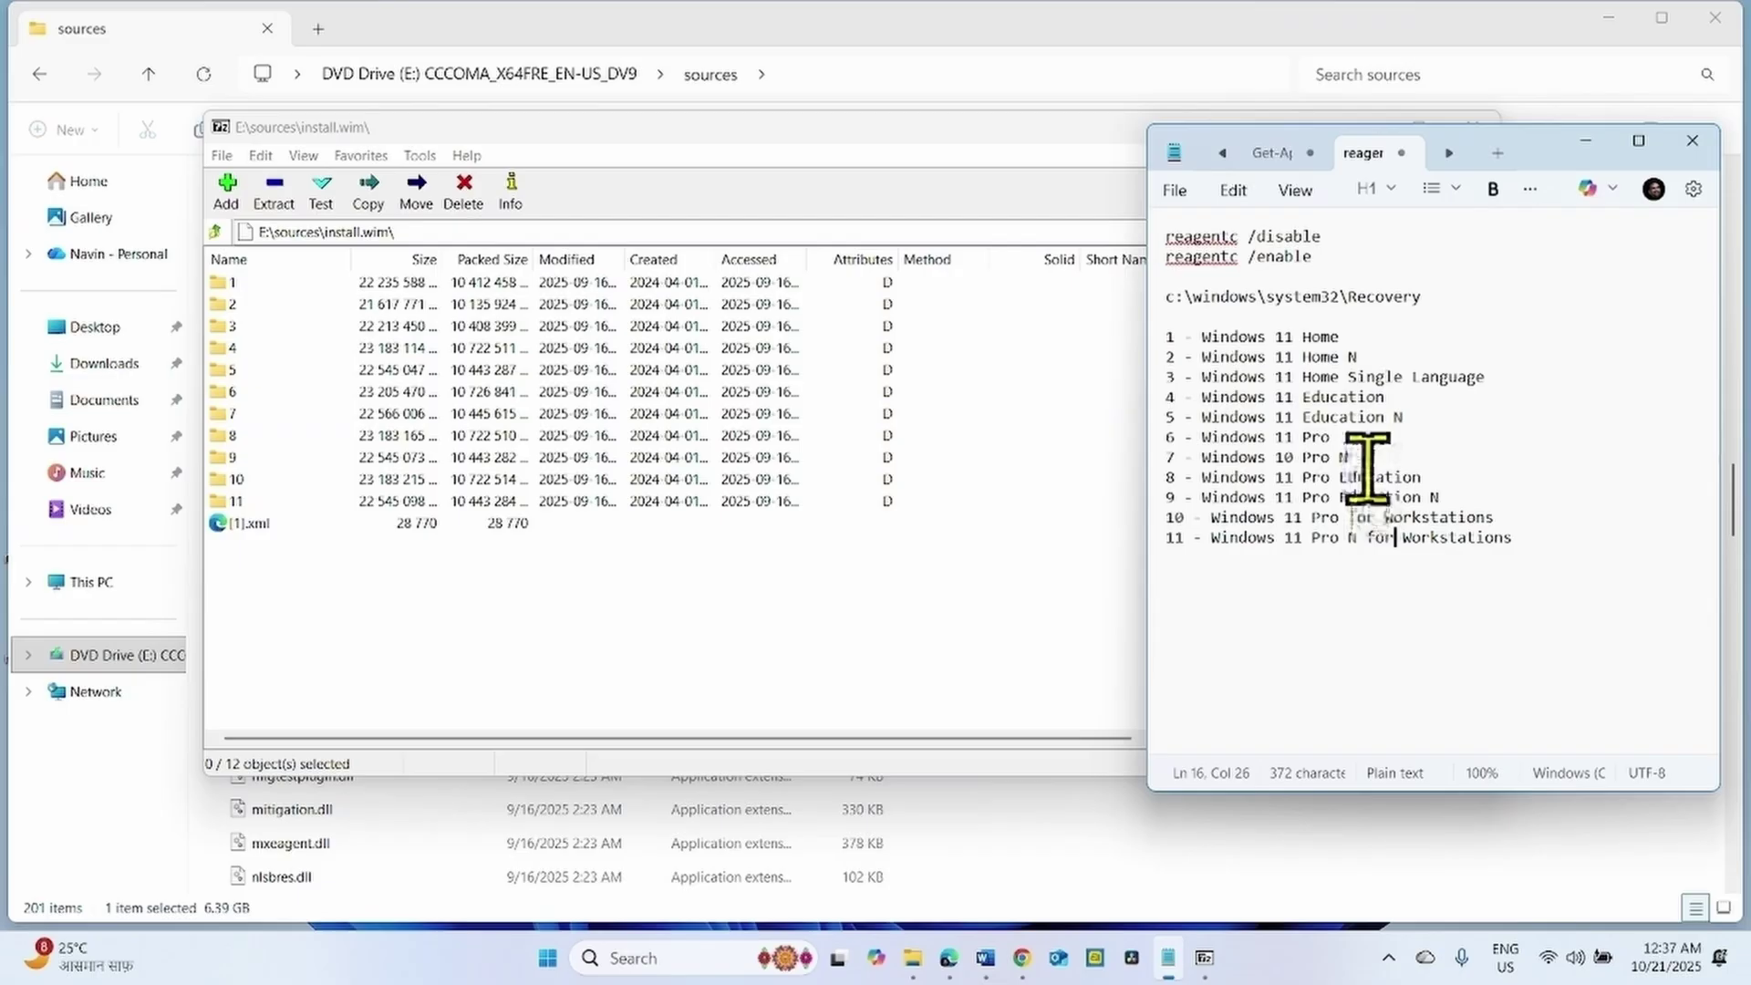
Check that System > About lists Windows 11 Home Single Language, then close Settings.
{"action": "left_click", "coordinate": [547, 958]}
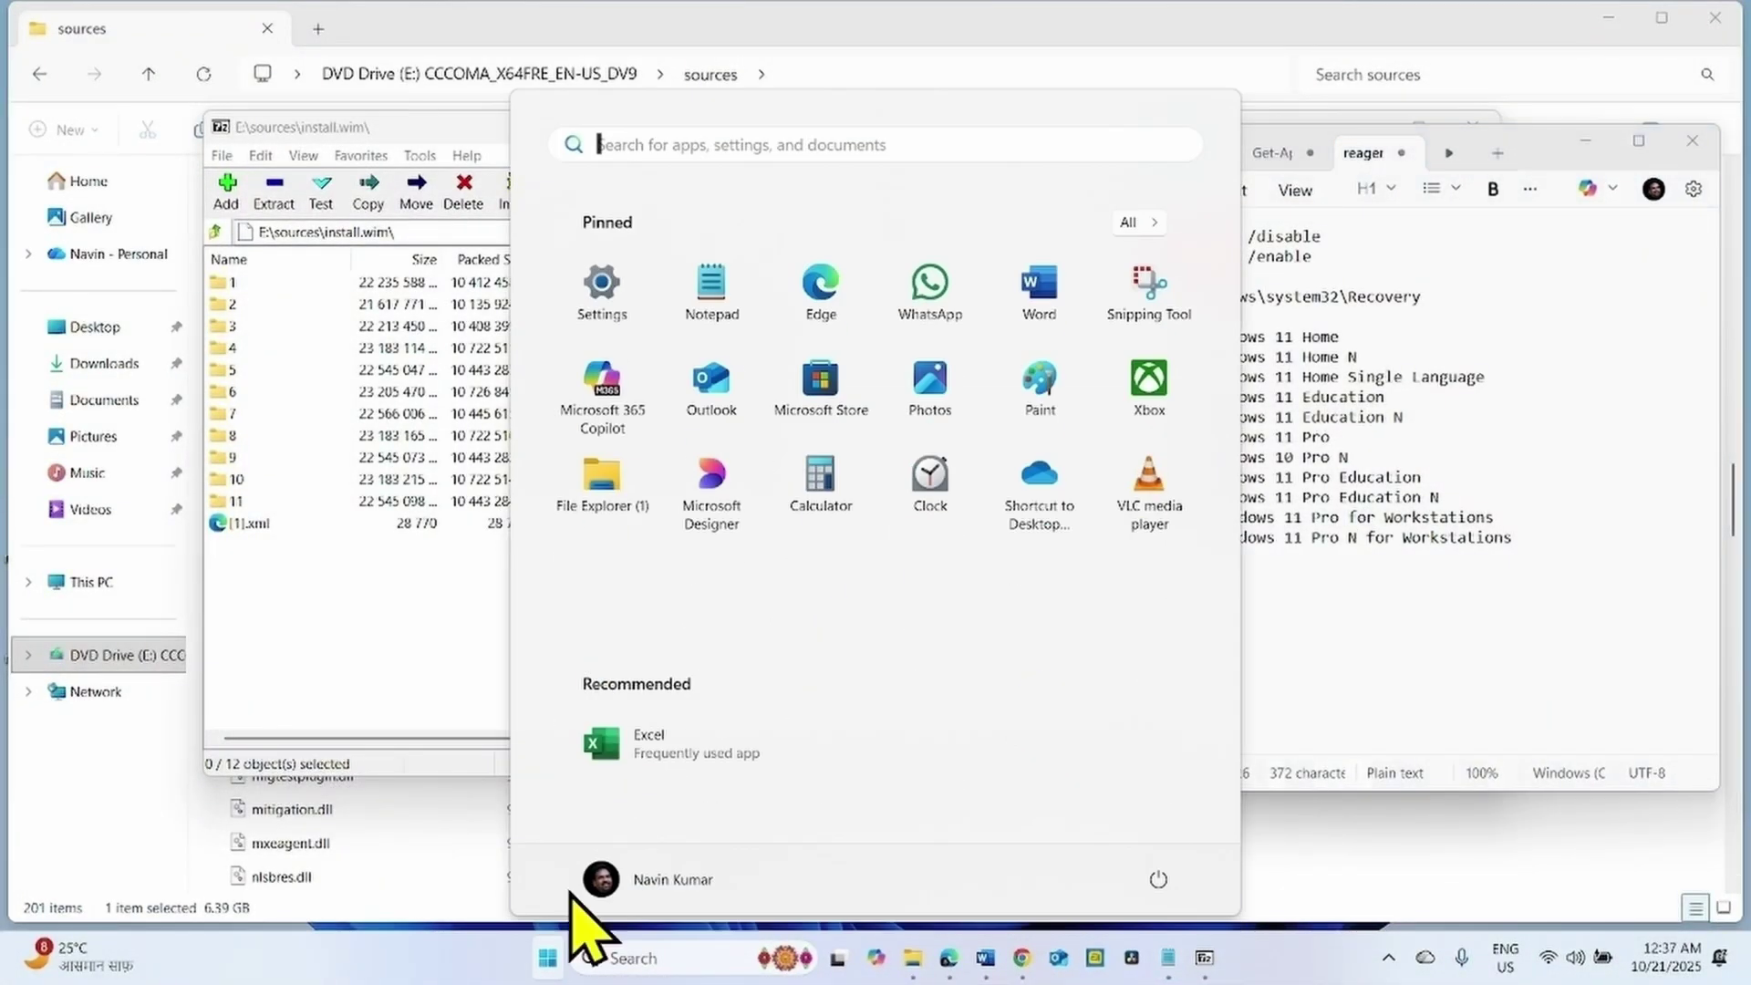
{"action": "left_click", "coordinate": [602, 380]}
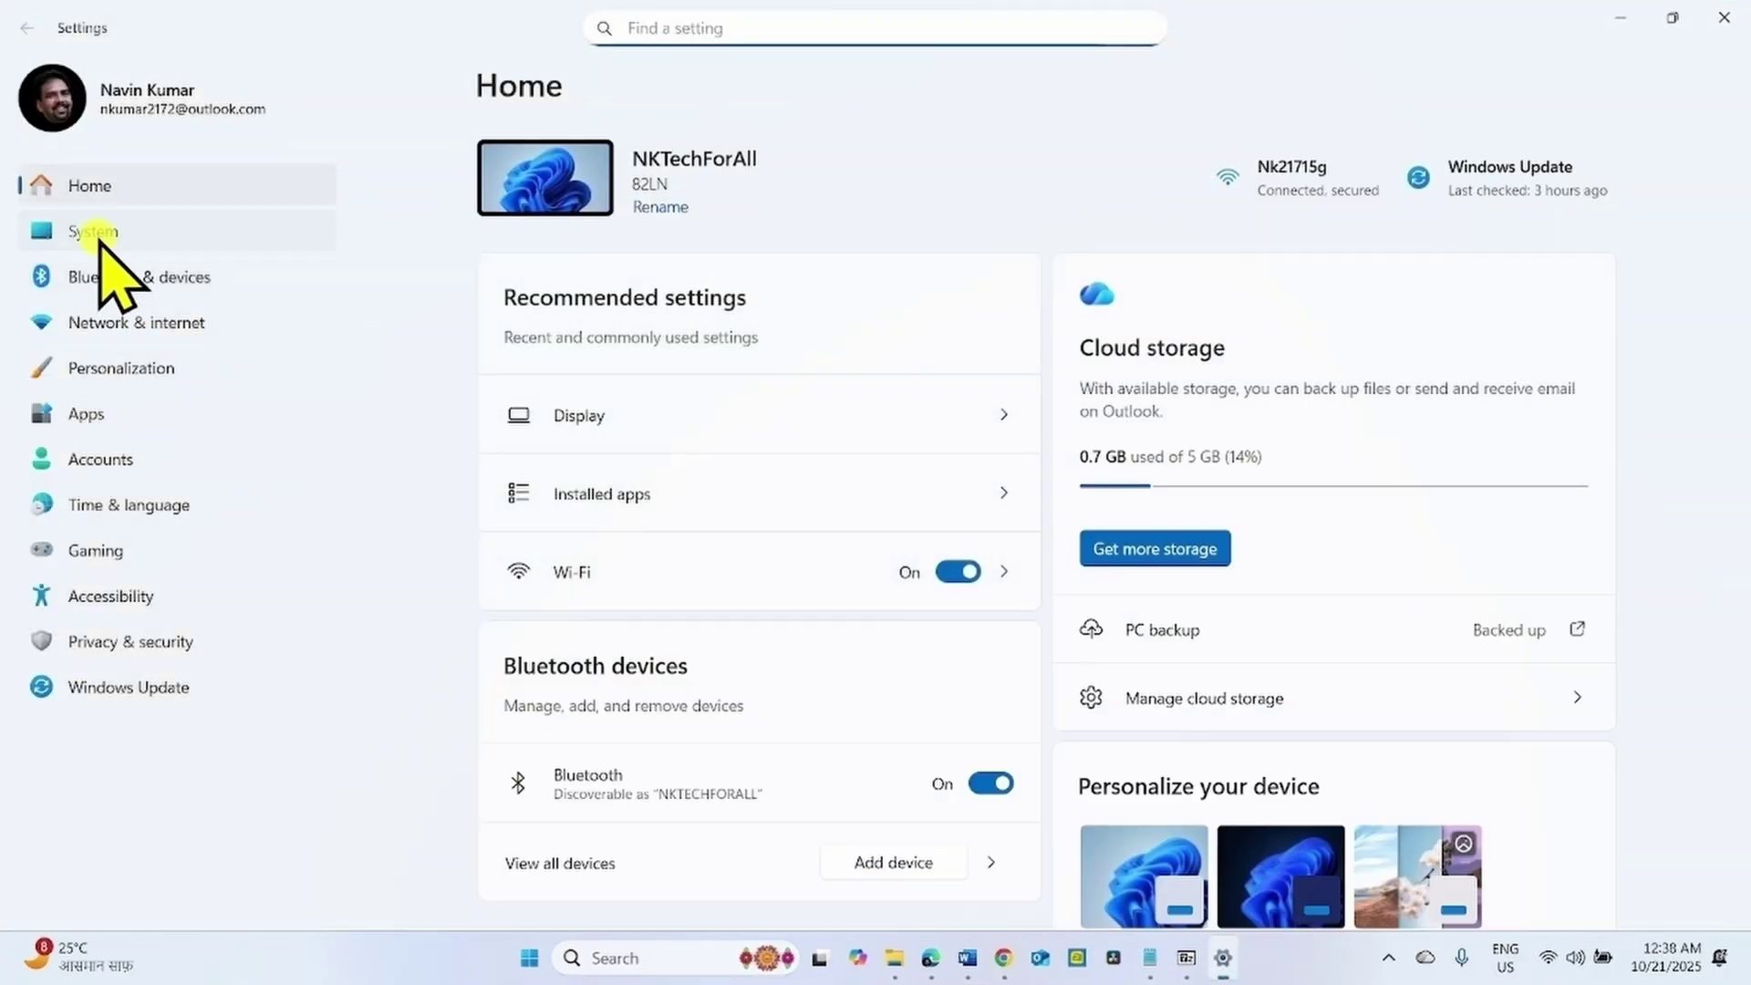
{"action": "left_click", "coordinate": [96, 234]}
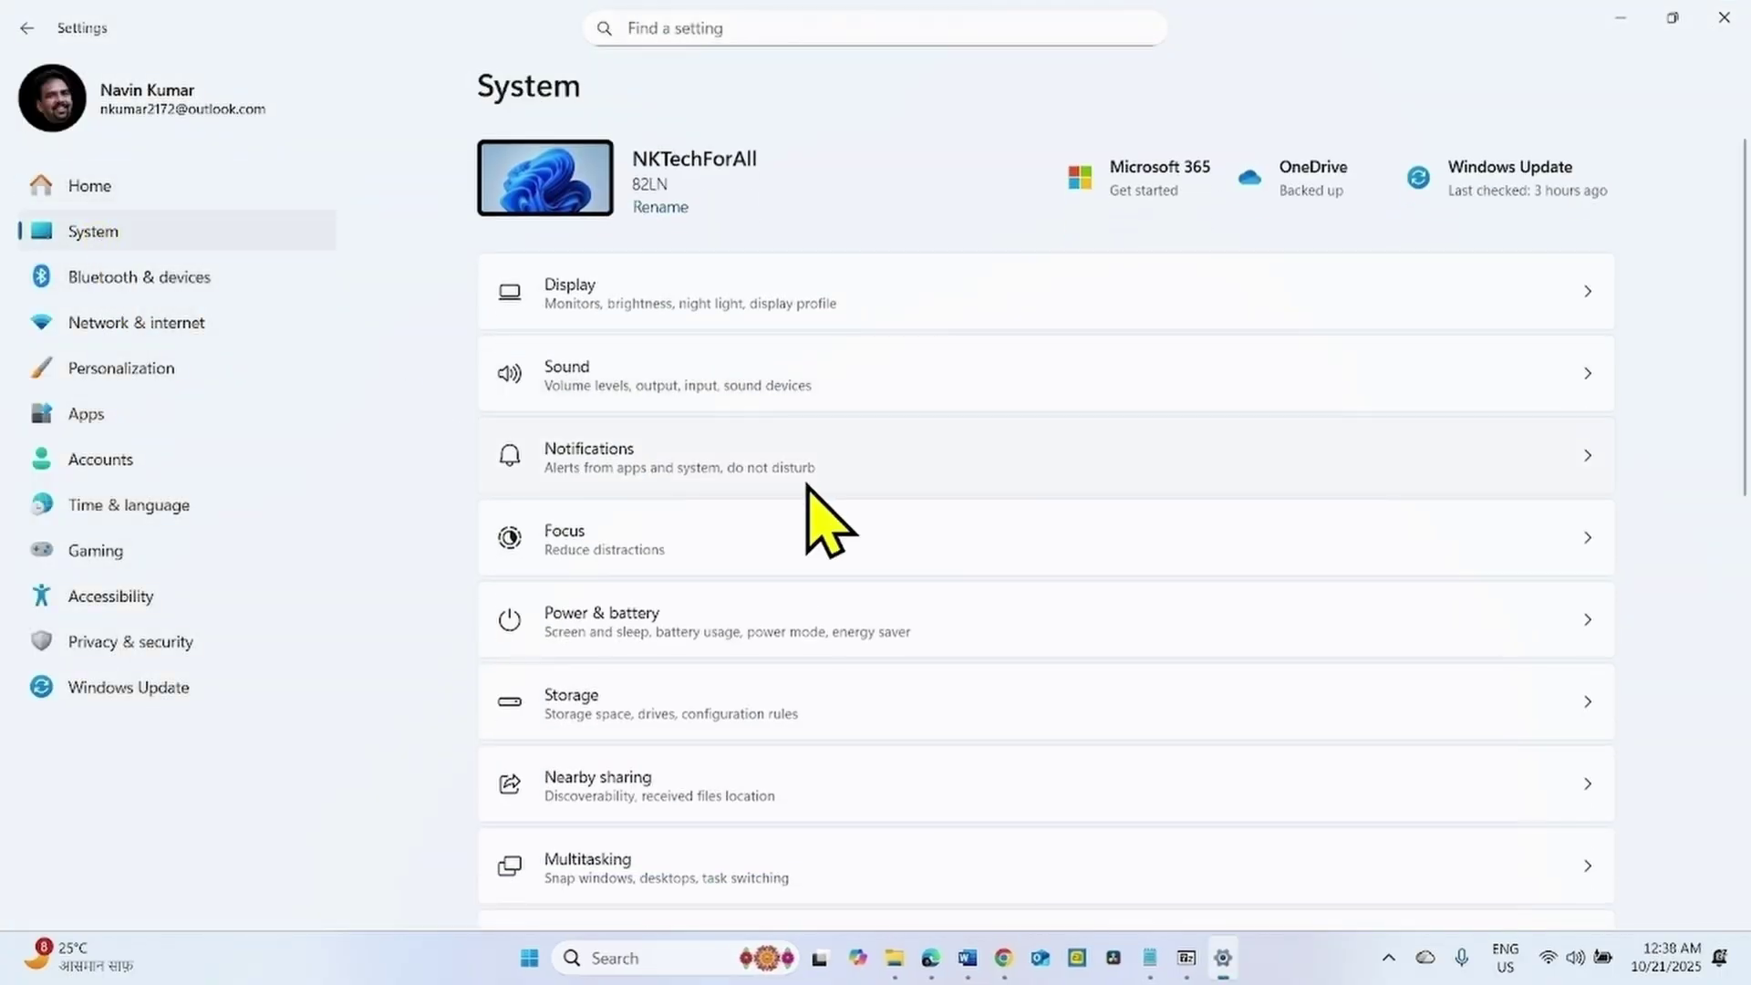
{"action": "scroll", "coordinate": [821, 520], "scroll_direction": "down", "scroll_amount": 10}
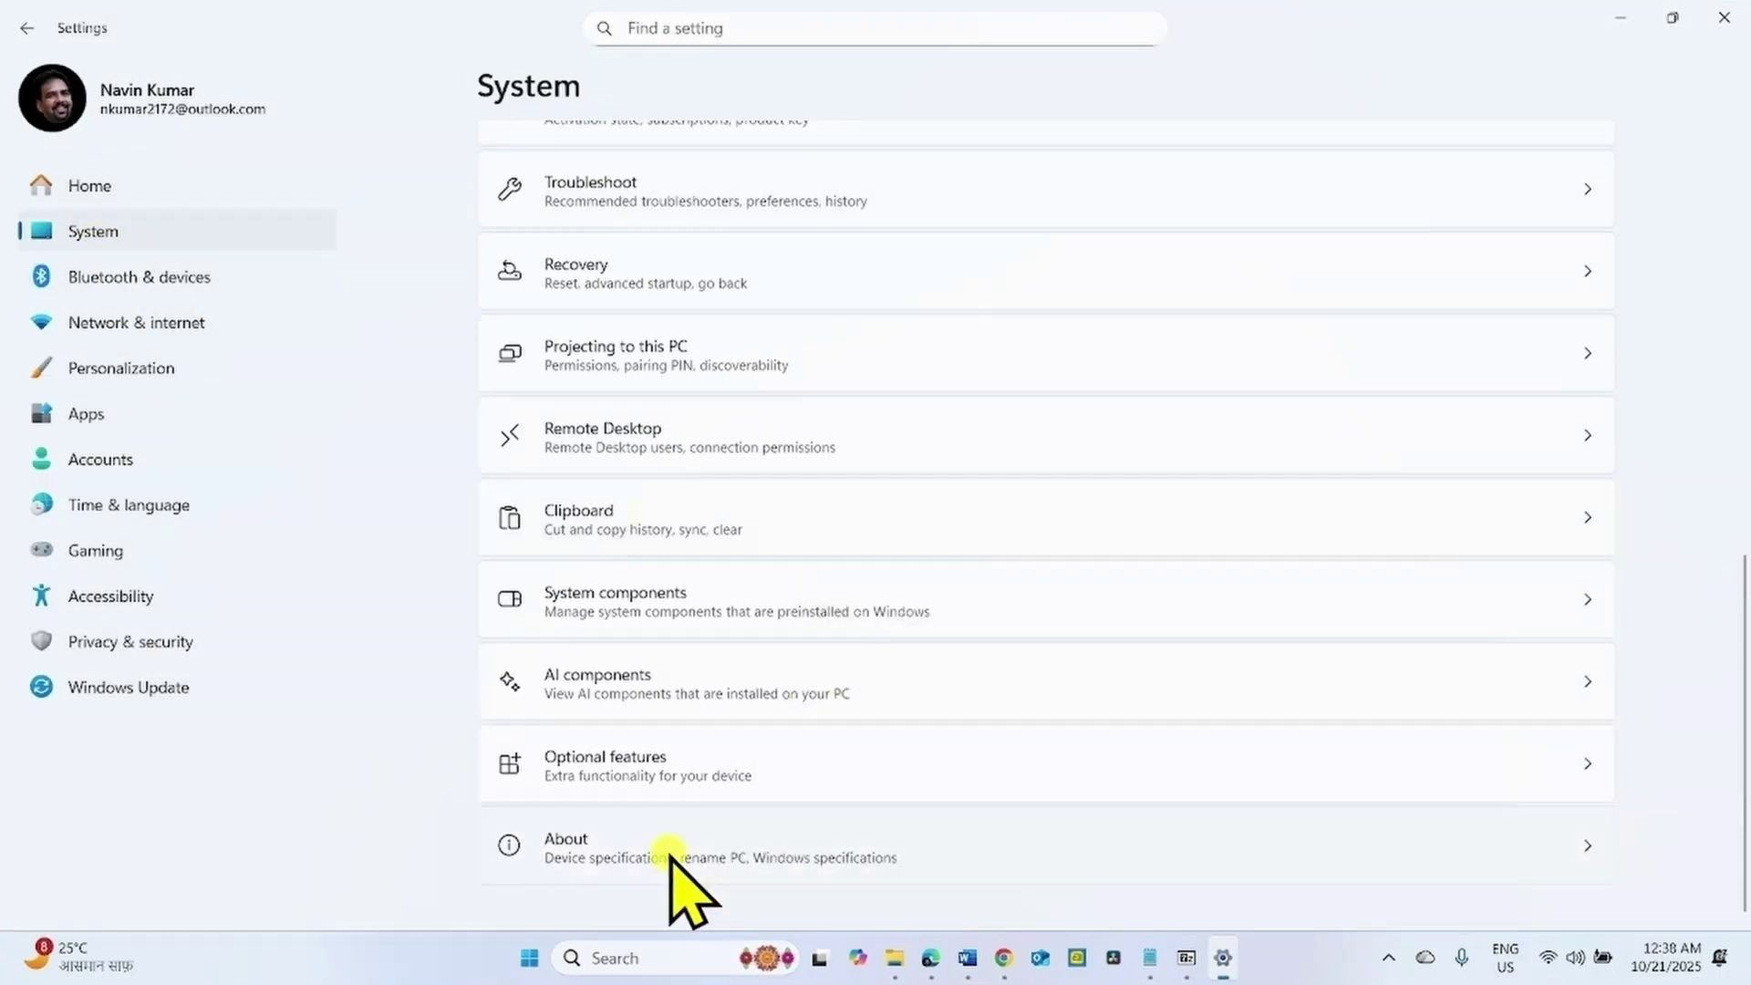
{"action": "left_click", "coordinate": [673, 862]}
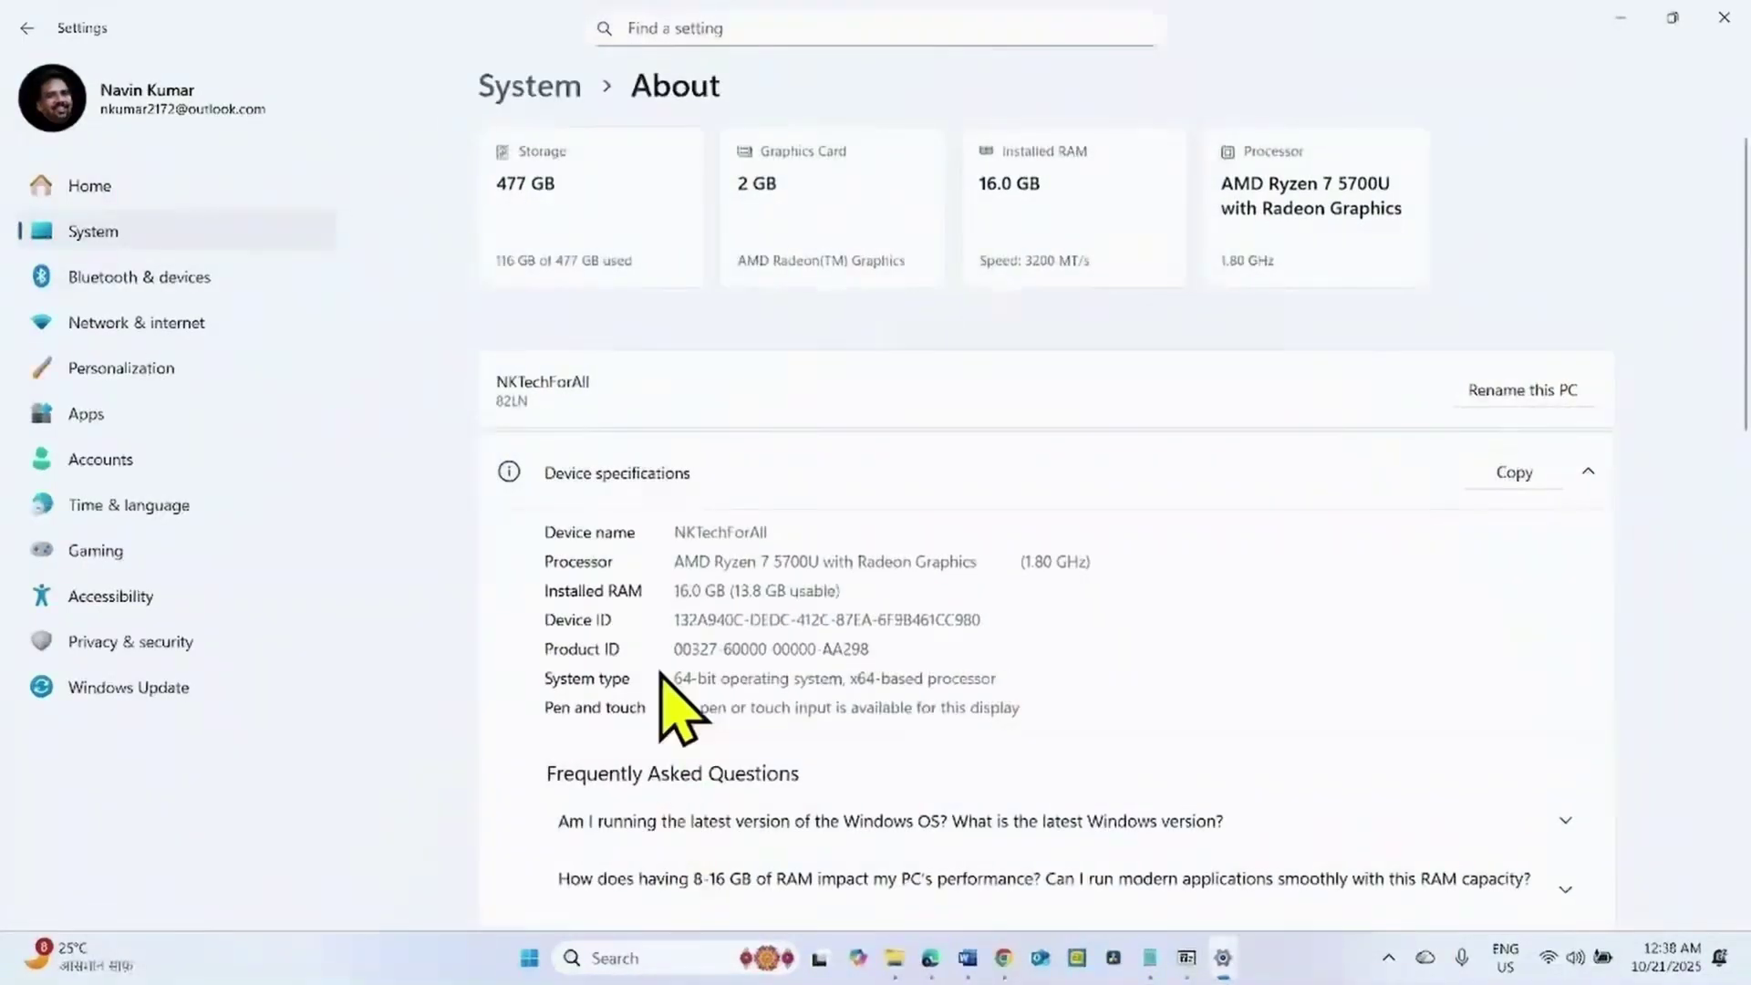
{"action": "scroll", "coordinate": [684, 572], "scroll_direction": "down", "scroll_amount": 8}
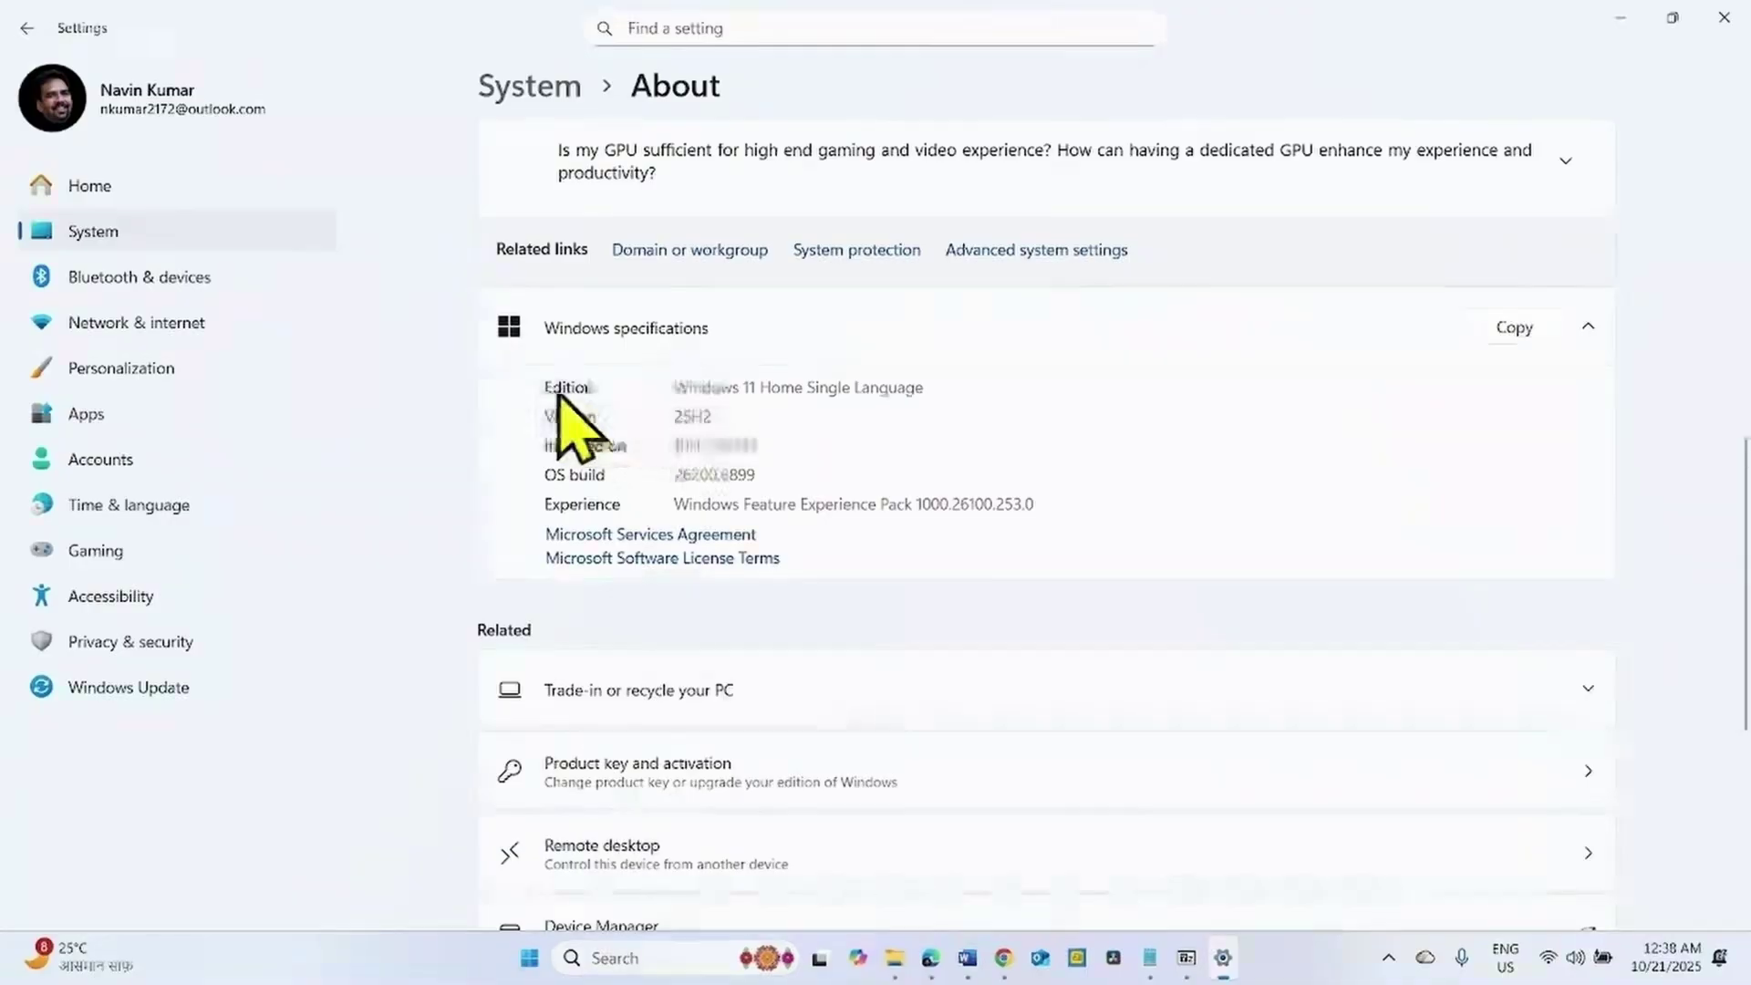
{"action": "left_click_drag", "start_coordinate": [675, 390], "coordinate": [939, 391]}
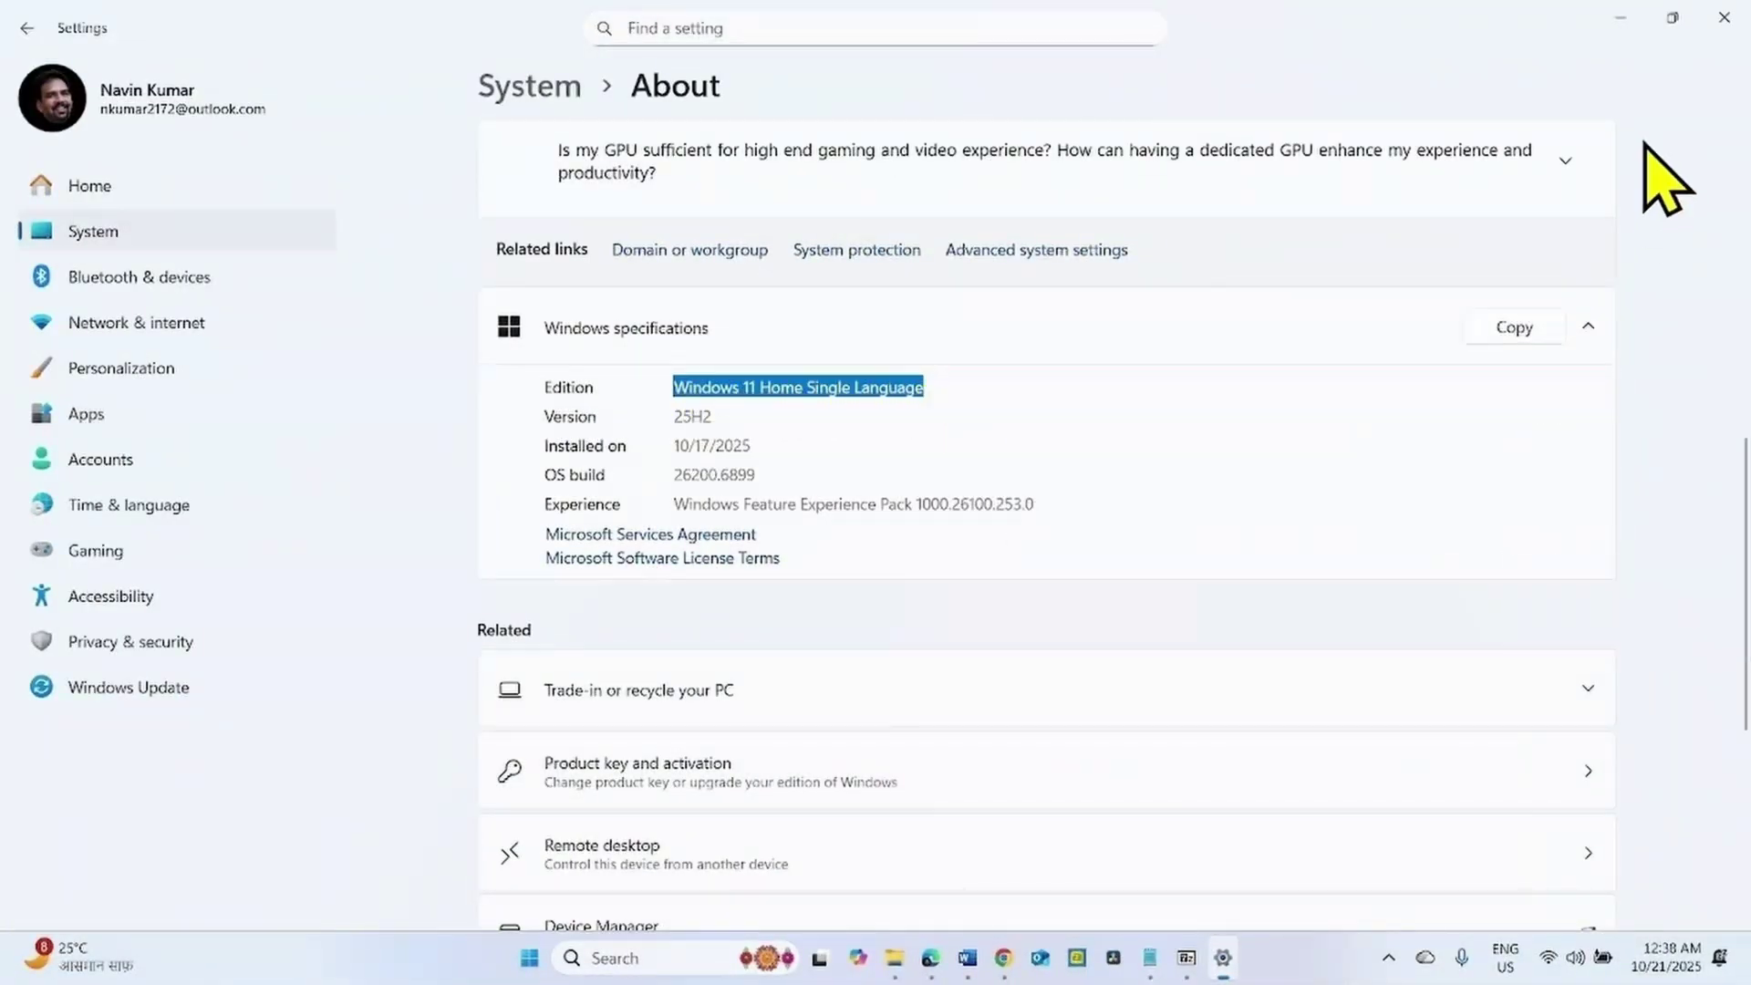
{"action": "left_click", "coordinate": [1724, 18]}
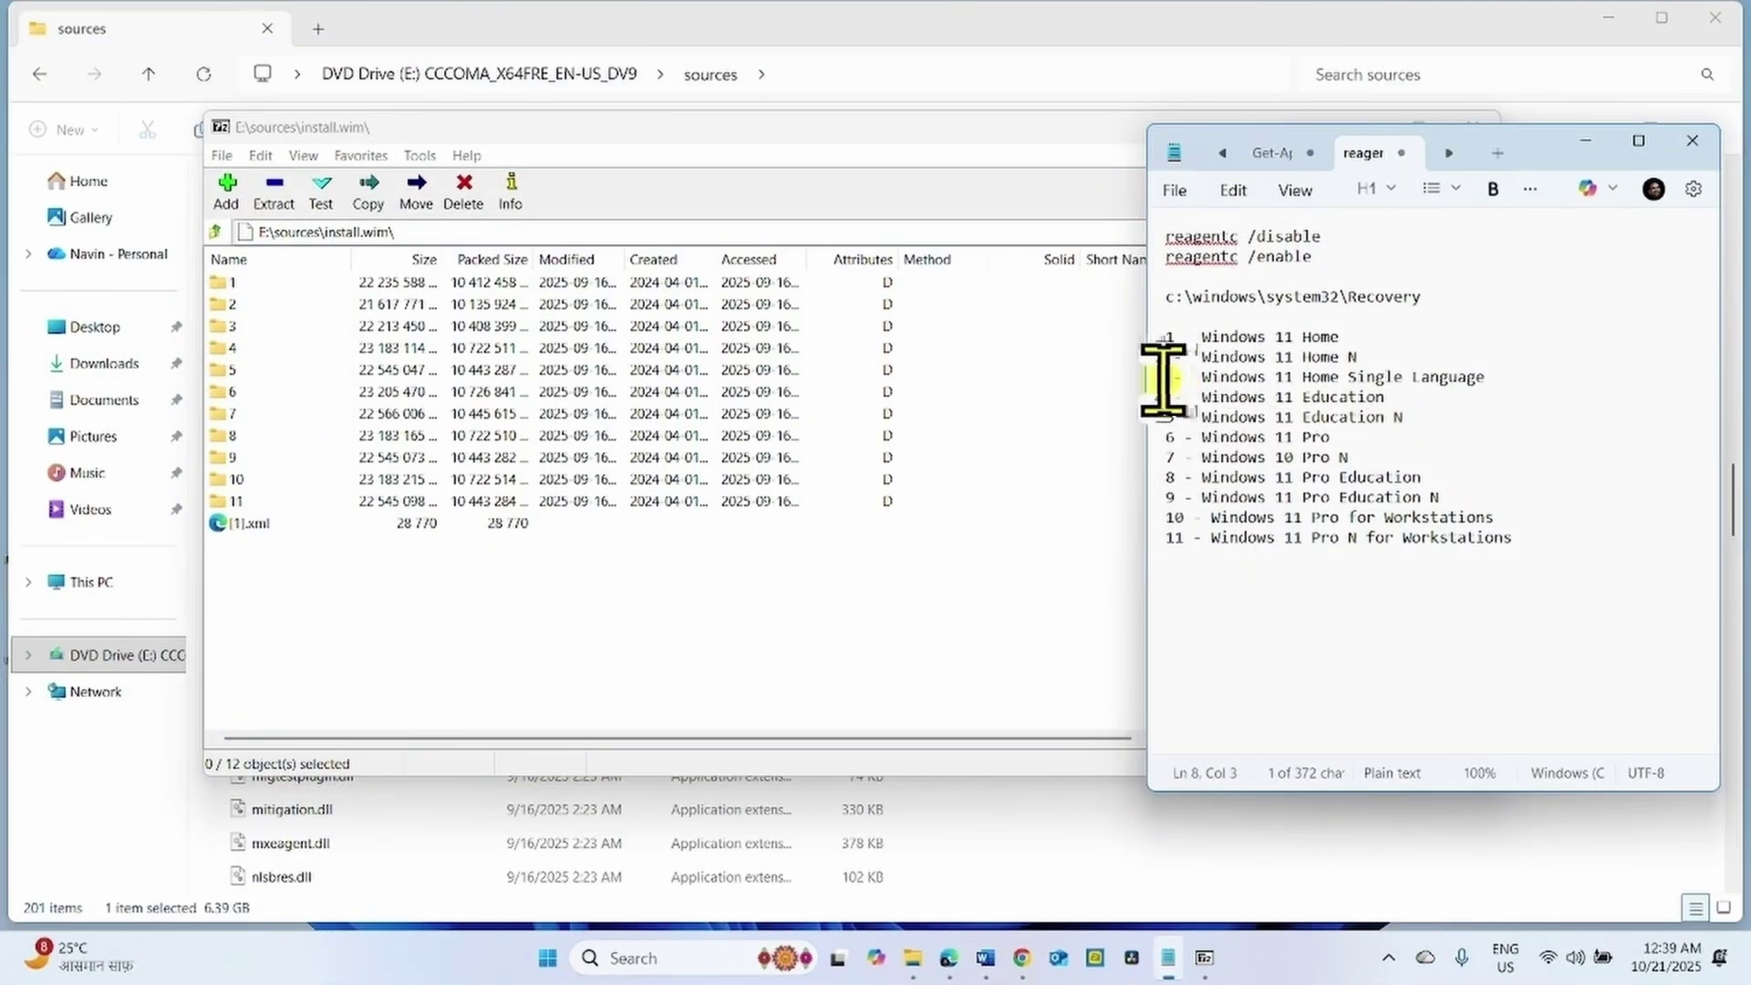
Mark edition 3 in the notes and open image 3's Windows folder in 7-Zip.
{"action": "left_click_drag", "start_coordinate": [1163, 379], "coordinate": [1176, 378]}
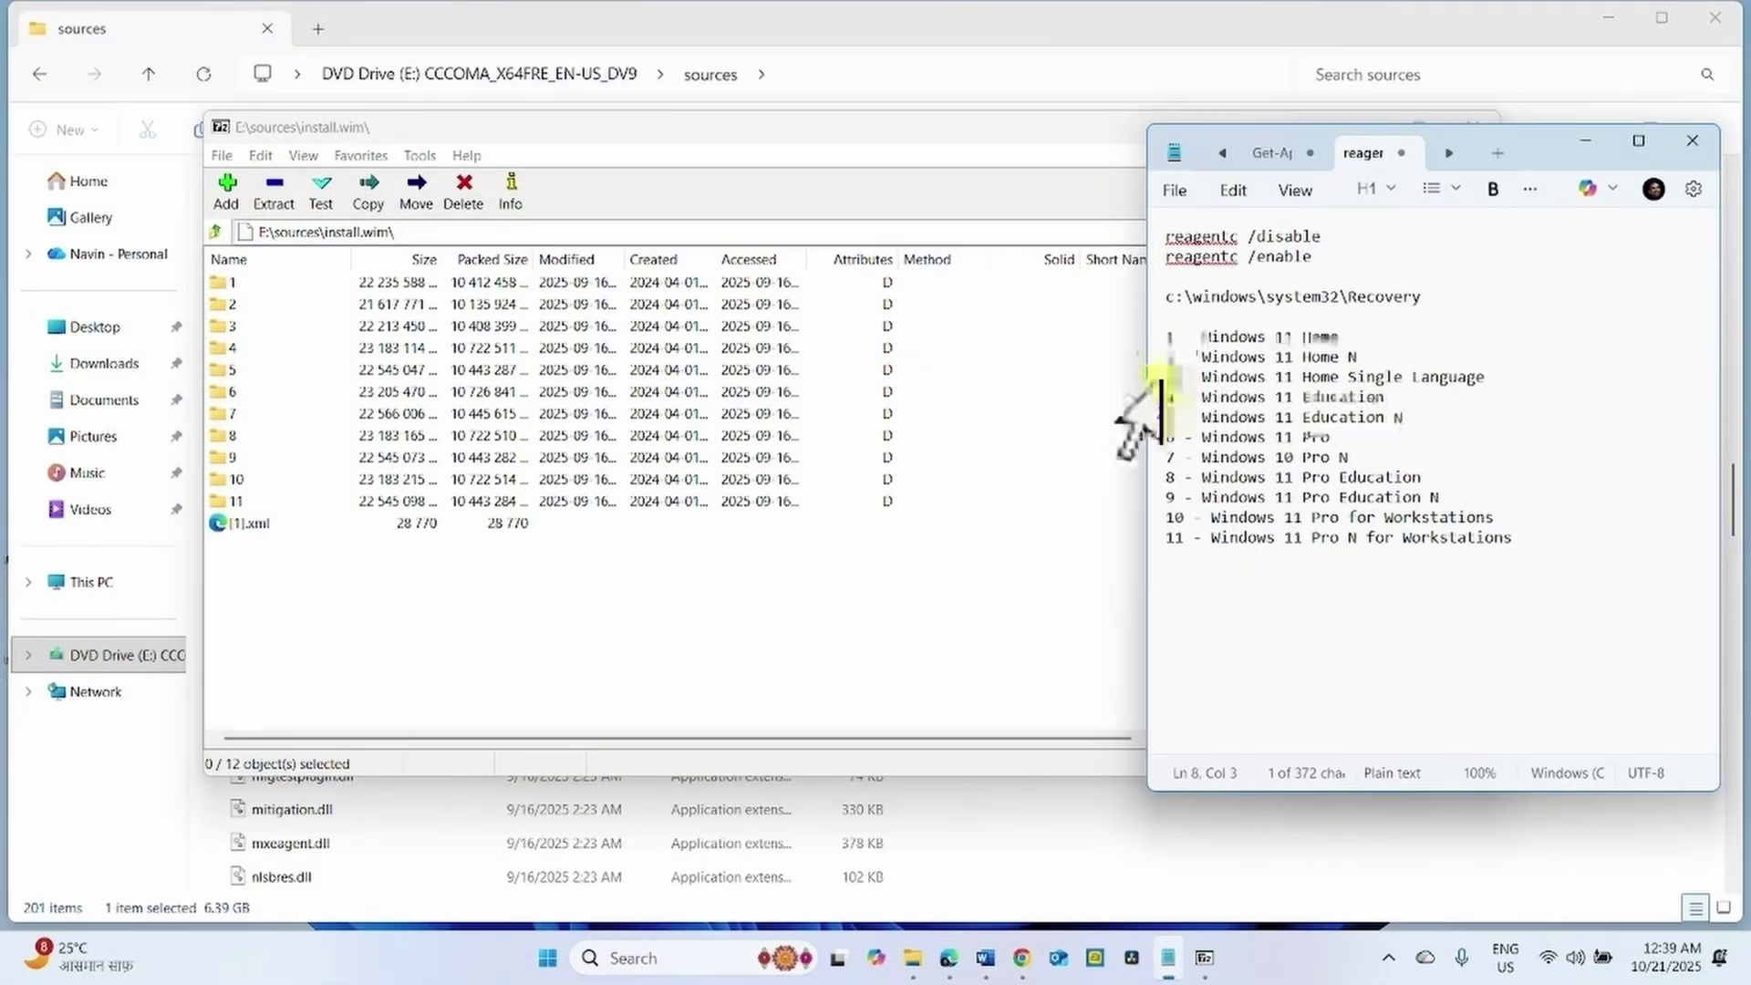
{"action": "double_click", "coordinate": [224, 327]}
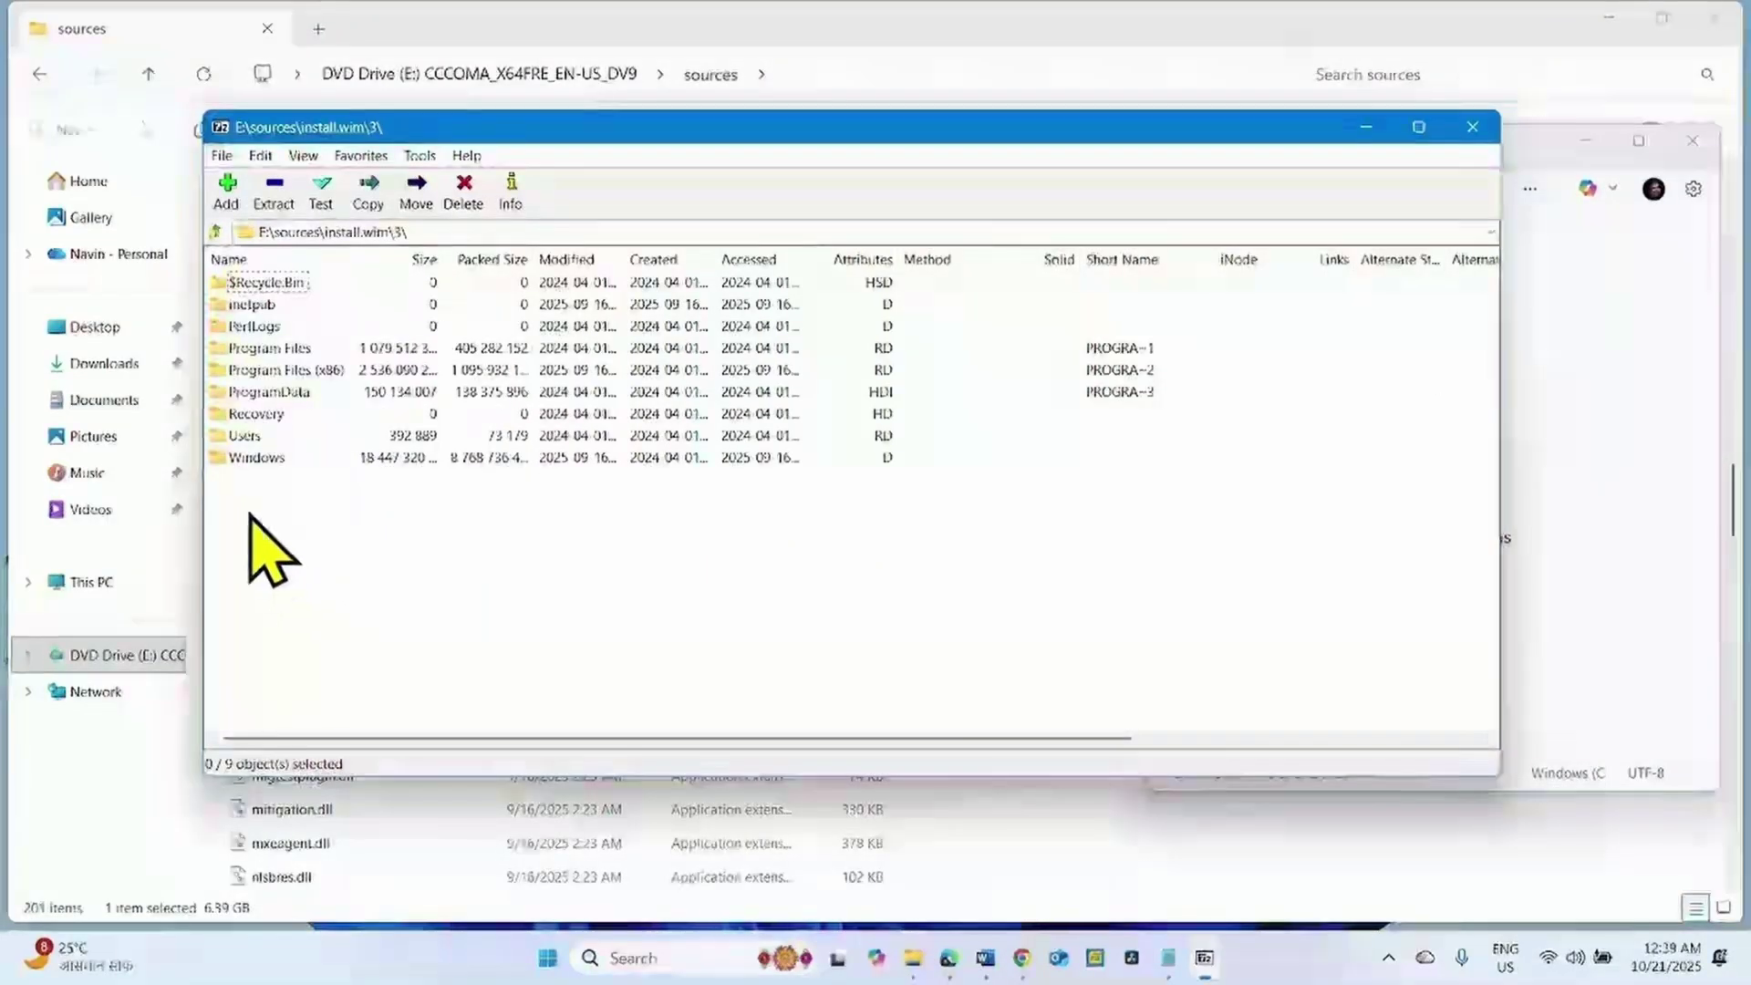
{"action": "double_click", "coordinate": [223, 461]}
{"action": "scroll", "coordinate": [313, 526], "scroll_direction": "down", "scroll_amount": 7}
{"action": "scroll", "coordinate": [313, 527], "scroll_direction": "down", "scroll_amount": 14}
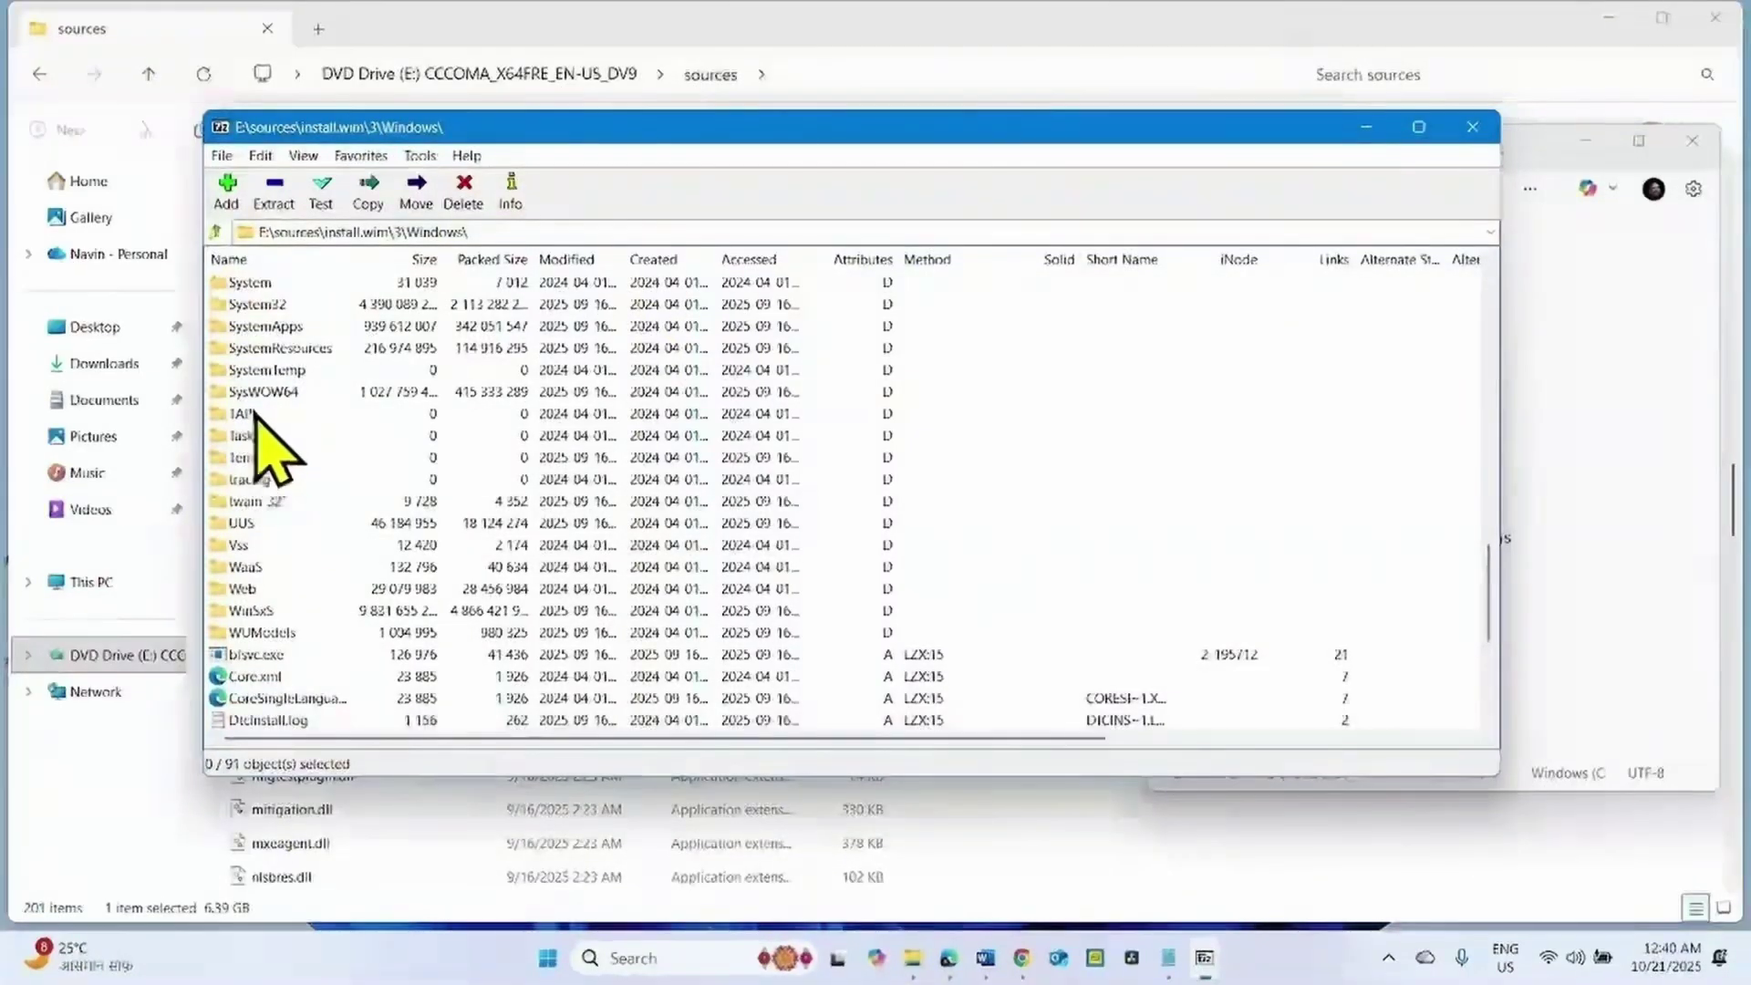
Open System32, select the Recovery folder, and return to File Explorer.
{"action": "double_click", "coordinate": [223, 307]}
{"action": "scroll", "coordinate": [332, 662], "scroll_direction": "down", "scroll_amount": 15}
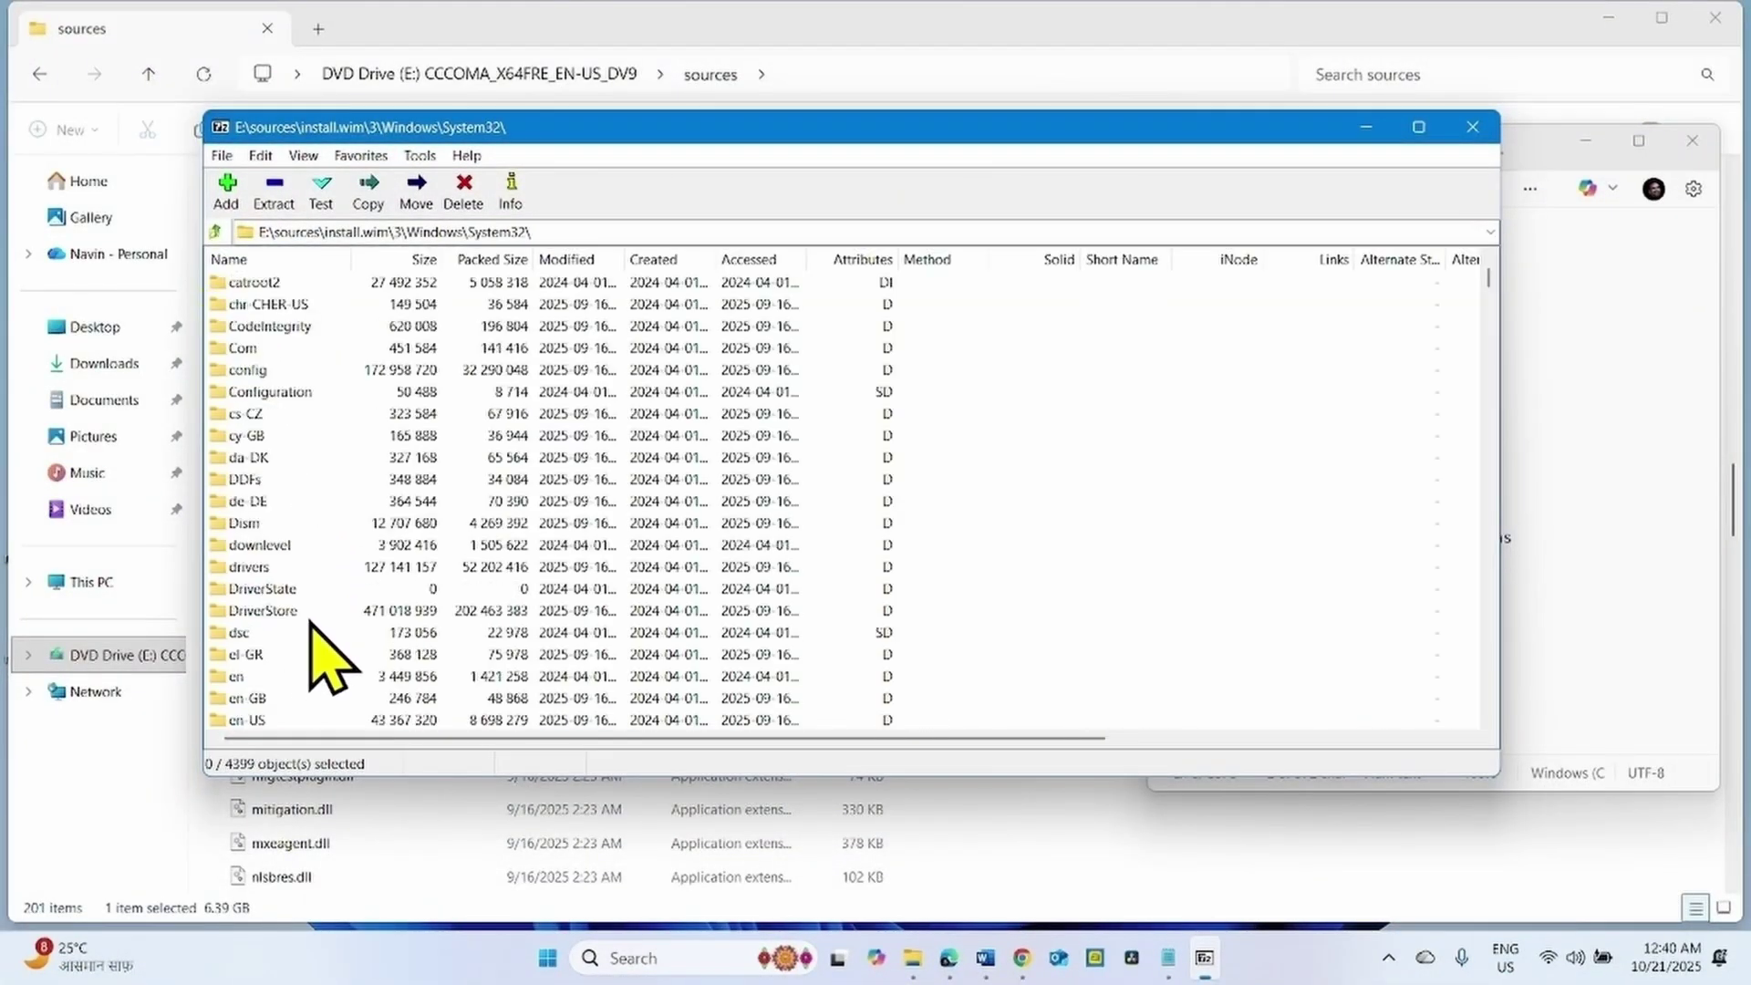
{"action": "scroll", "coordinate": [332, 661], "scroll_direction": "down", "scroll_amount": 10}
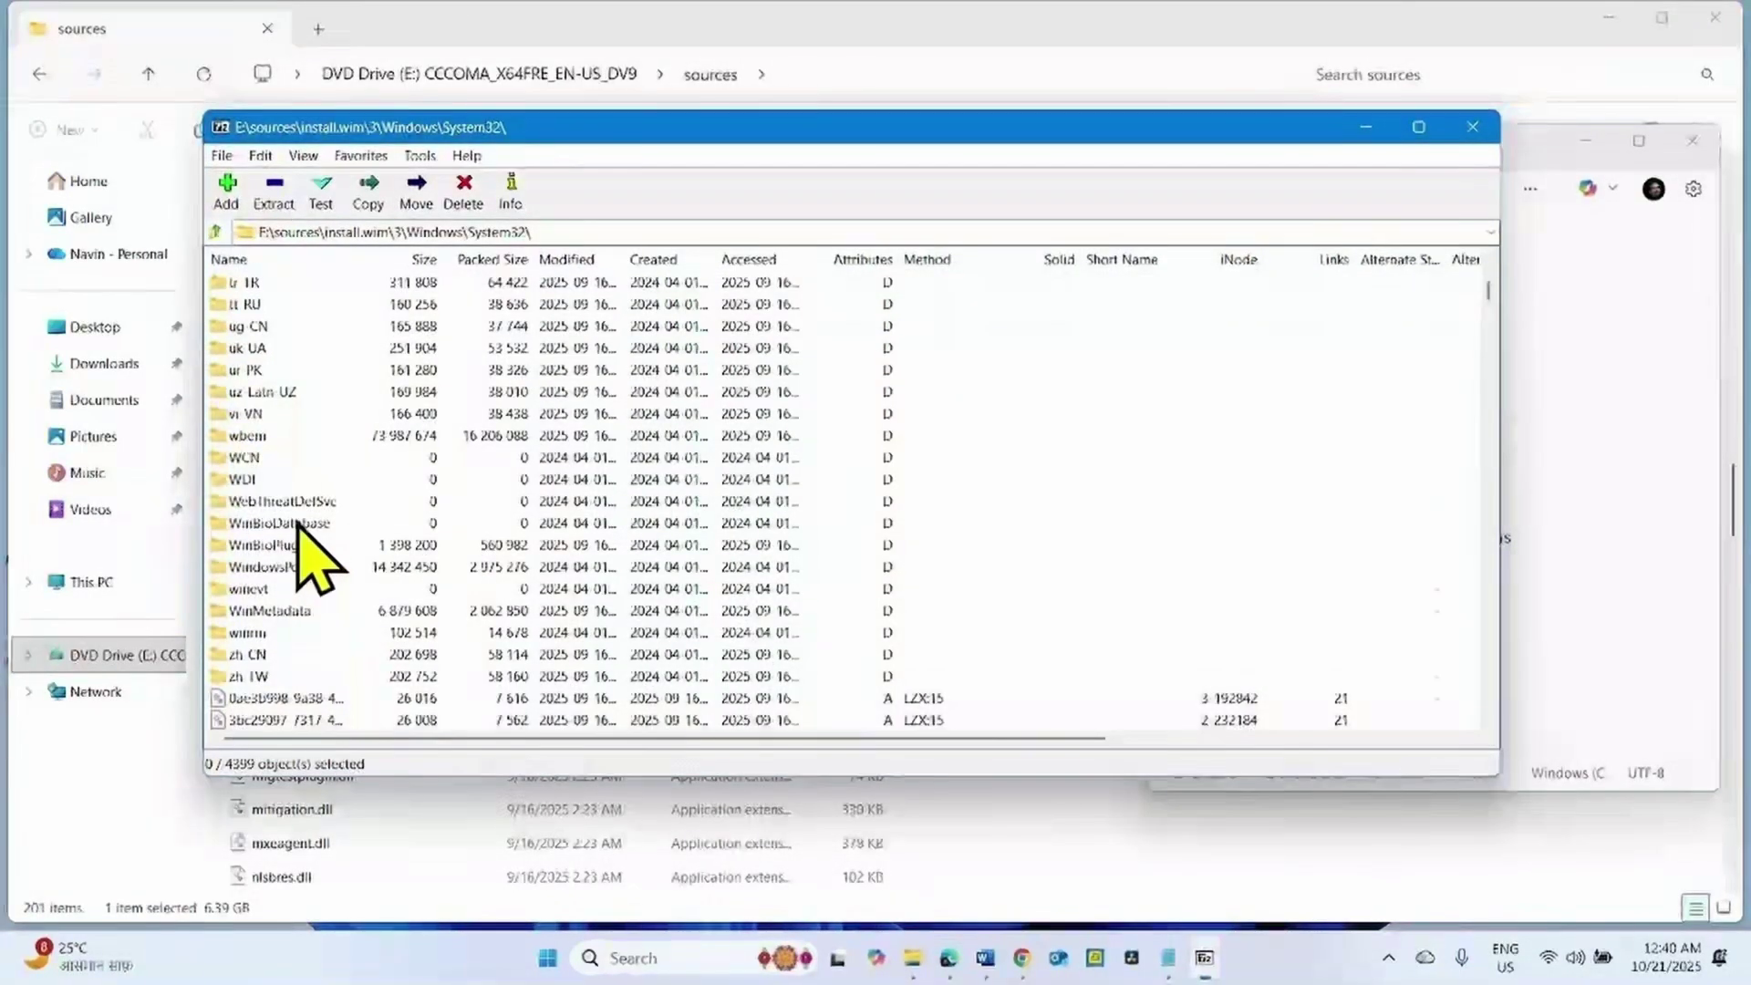
{"action": "scroll", "coordinate": [310, 497], "scroll_direction": "up", "scroll_amount": 6}
{"action": "scroll", "coordinate": [310, 497], "scroll_direction": "up", "scroll_amount": 6}
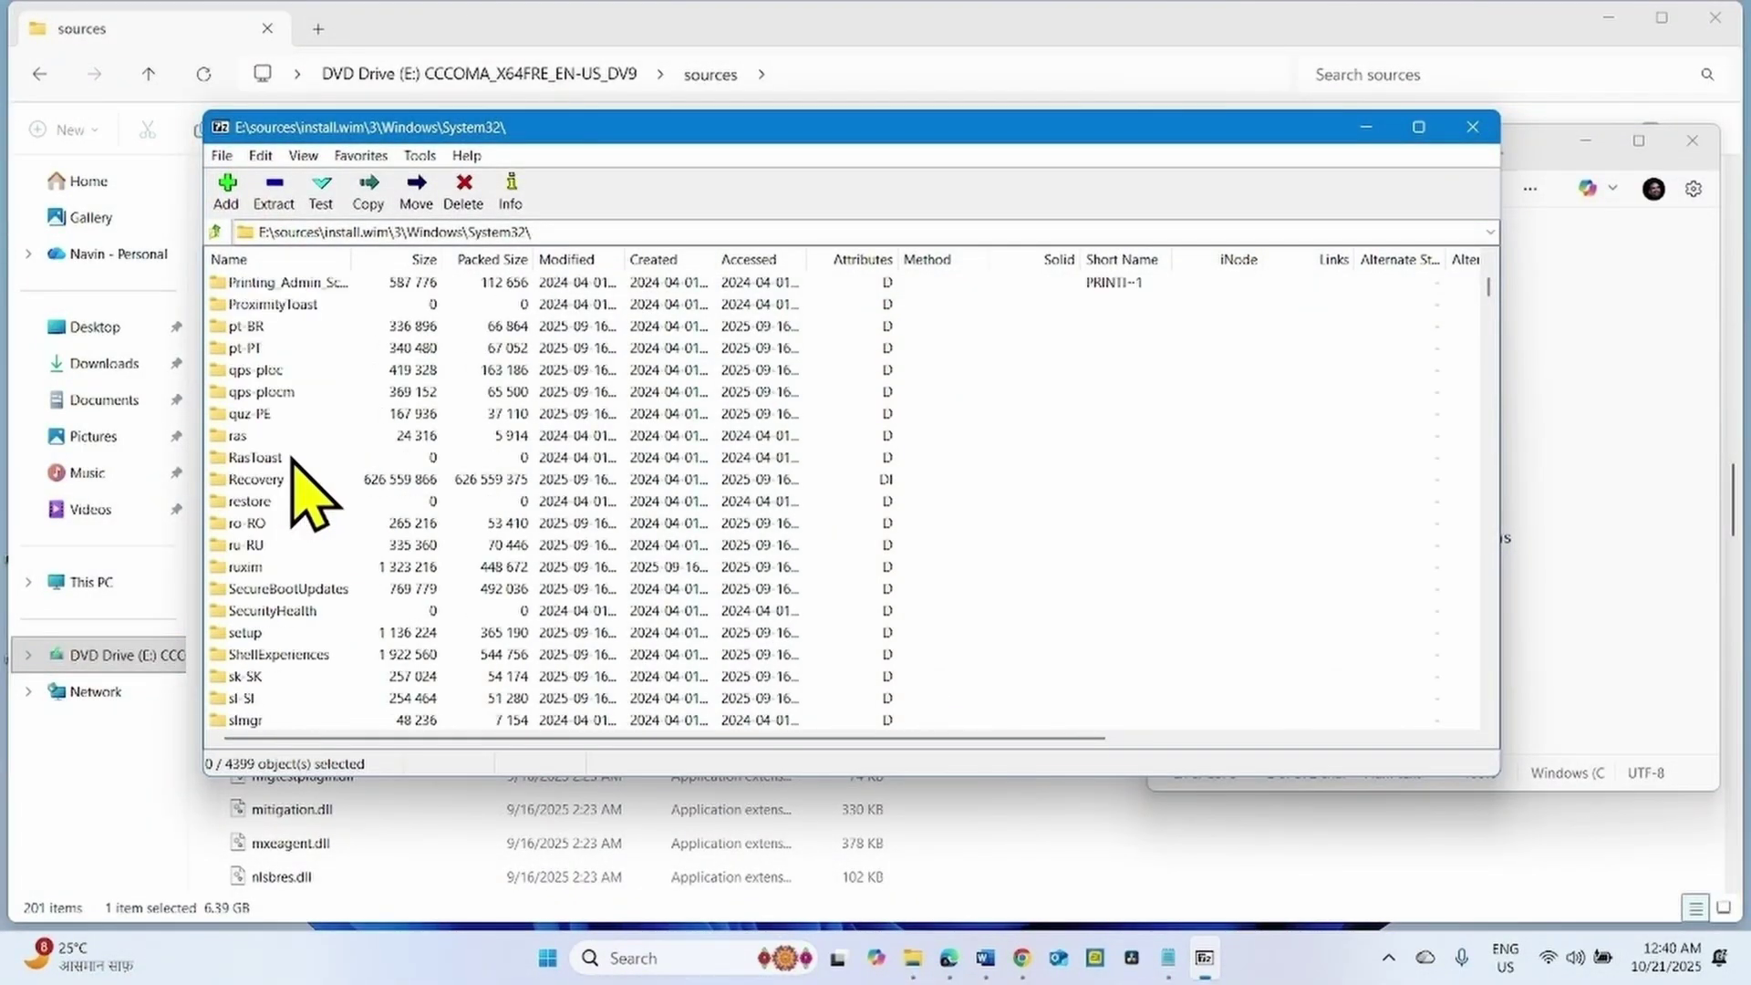
{"action": "left_click", "coordinate": [255, 479]}
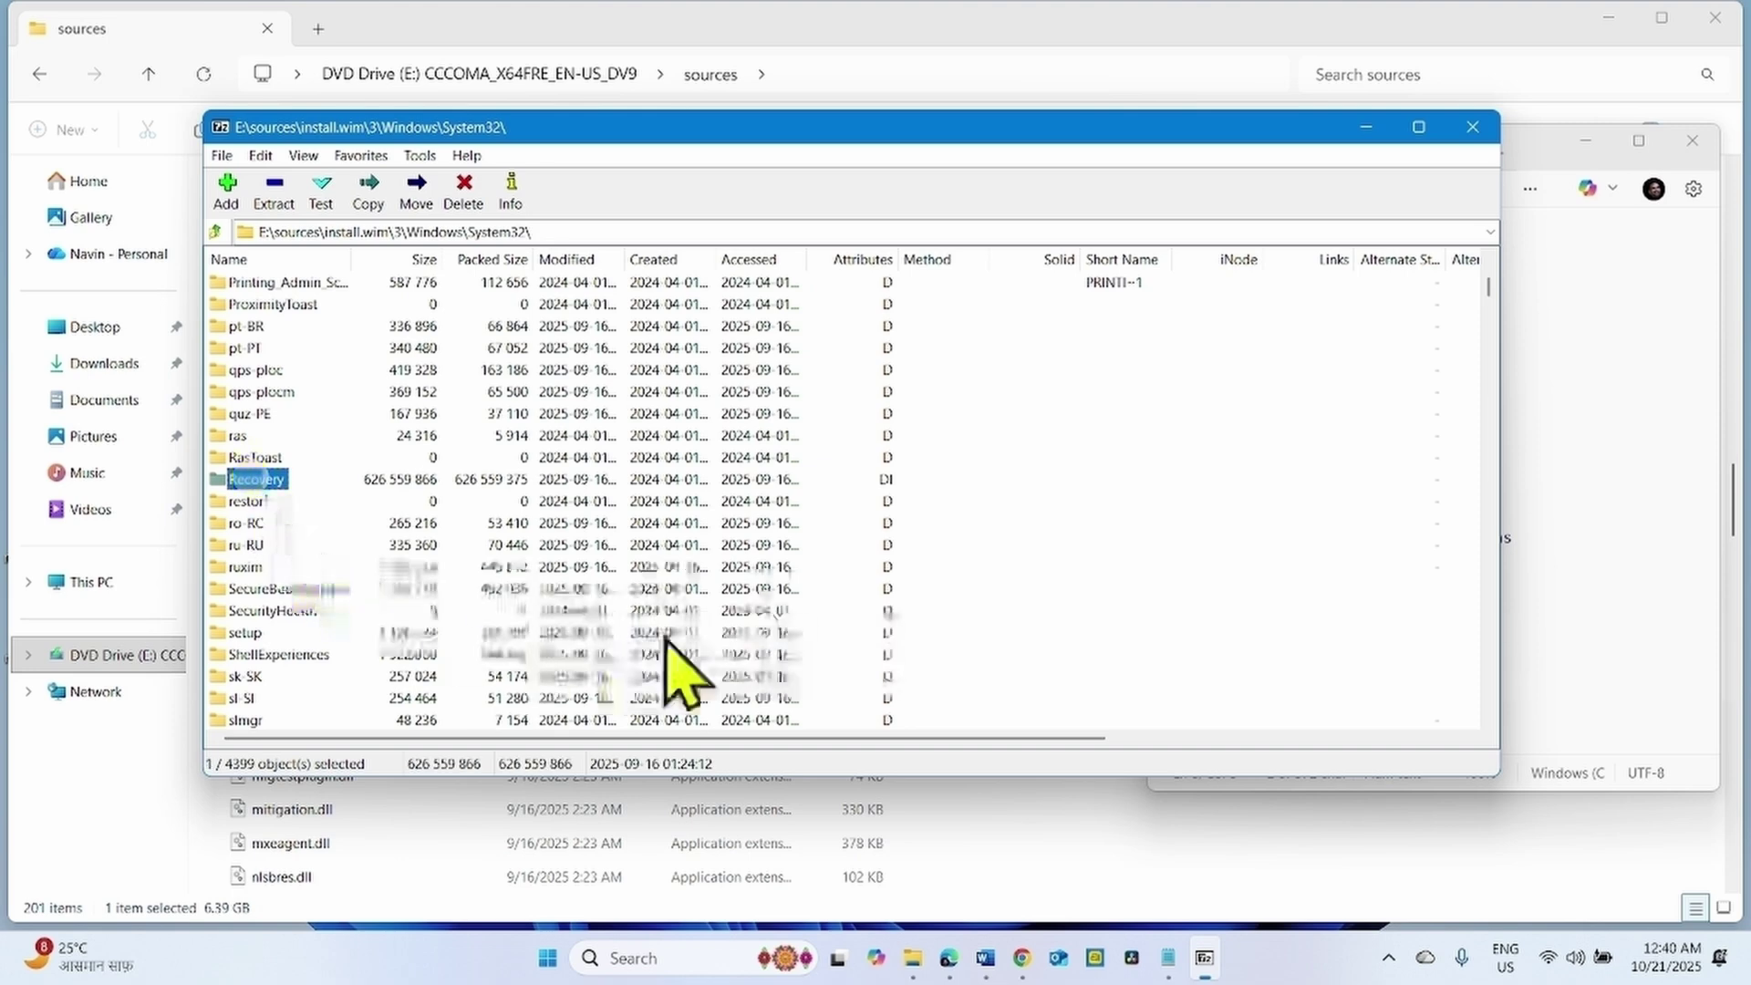
{"action": "left_click", "coordinate": [355, 27]}
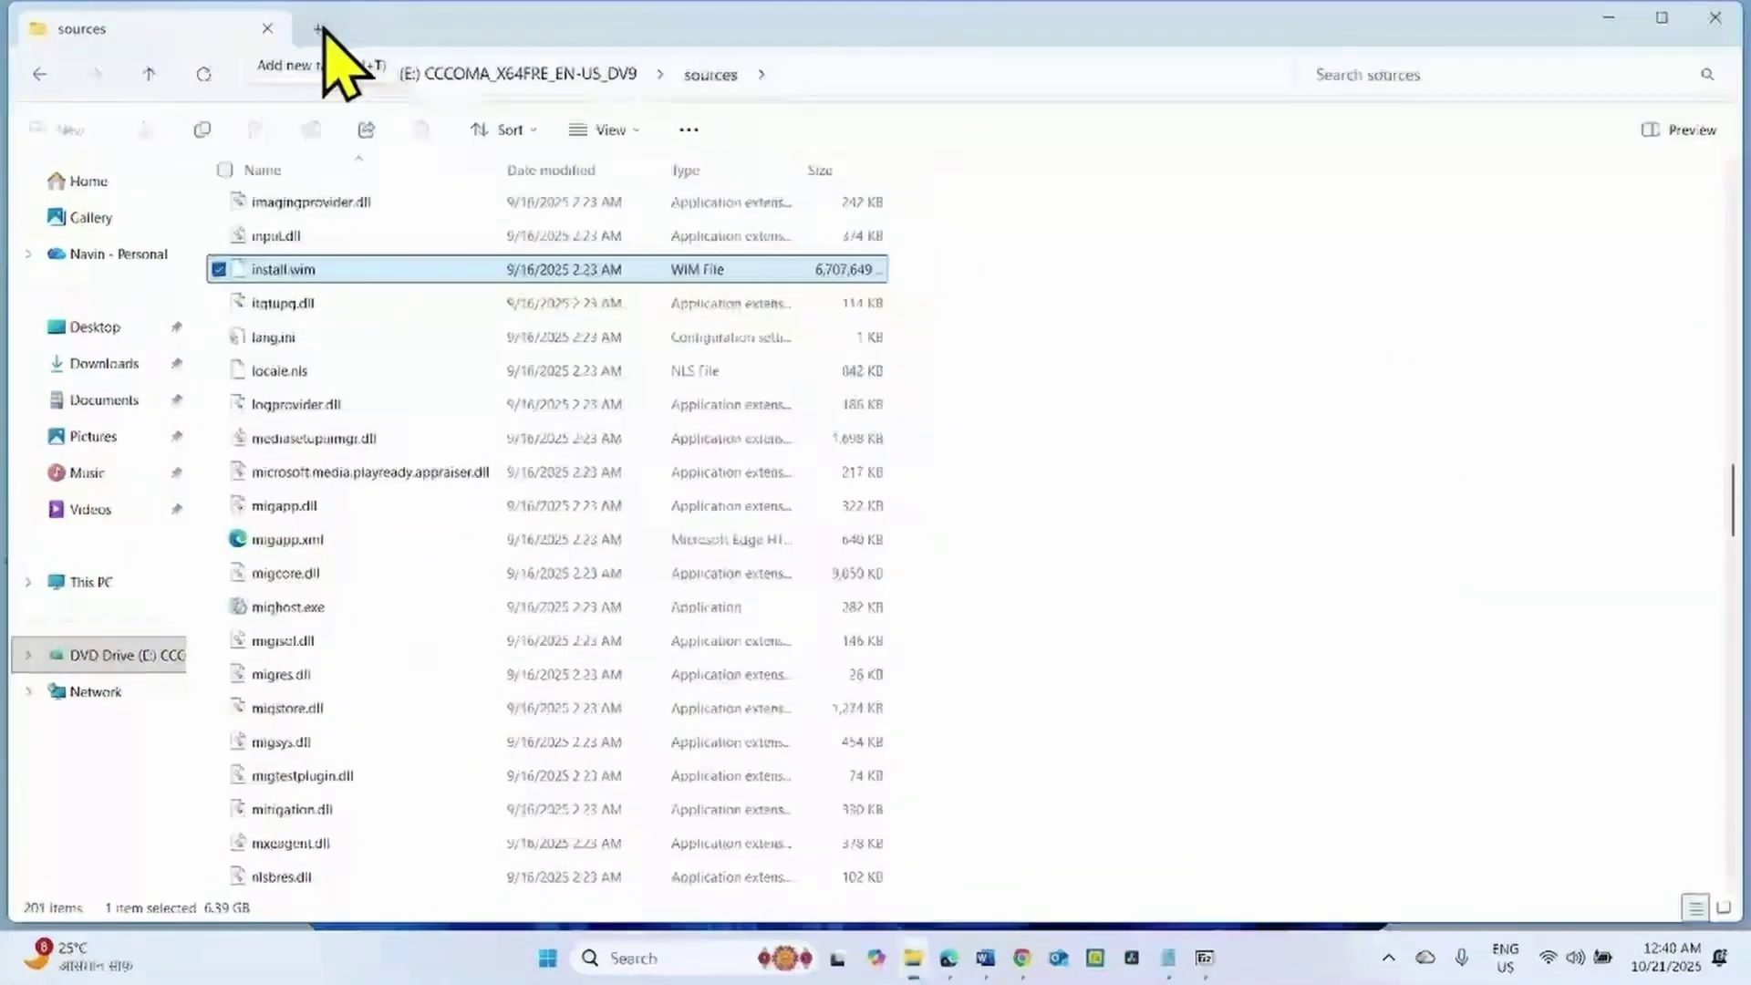
Drag the Recovery folder from image 3's System32 in 7-Zip into a new Downloads tab.
{"action": "left_click", "coordinate": [319, 29]}
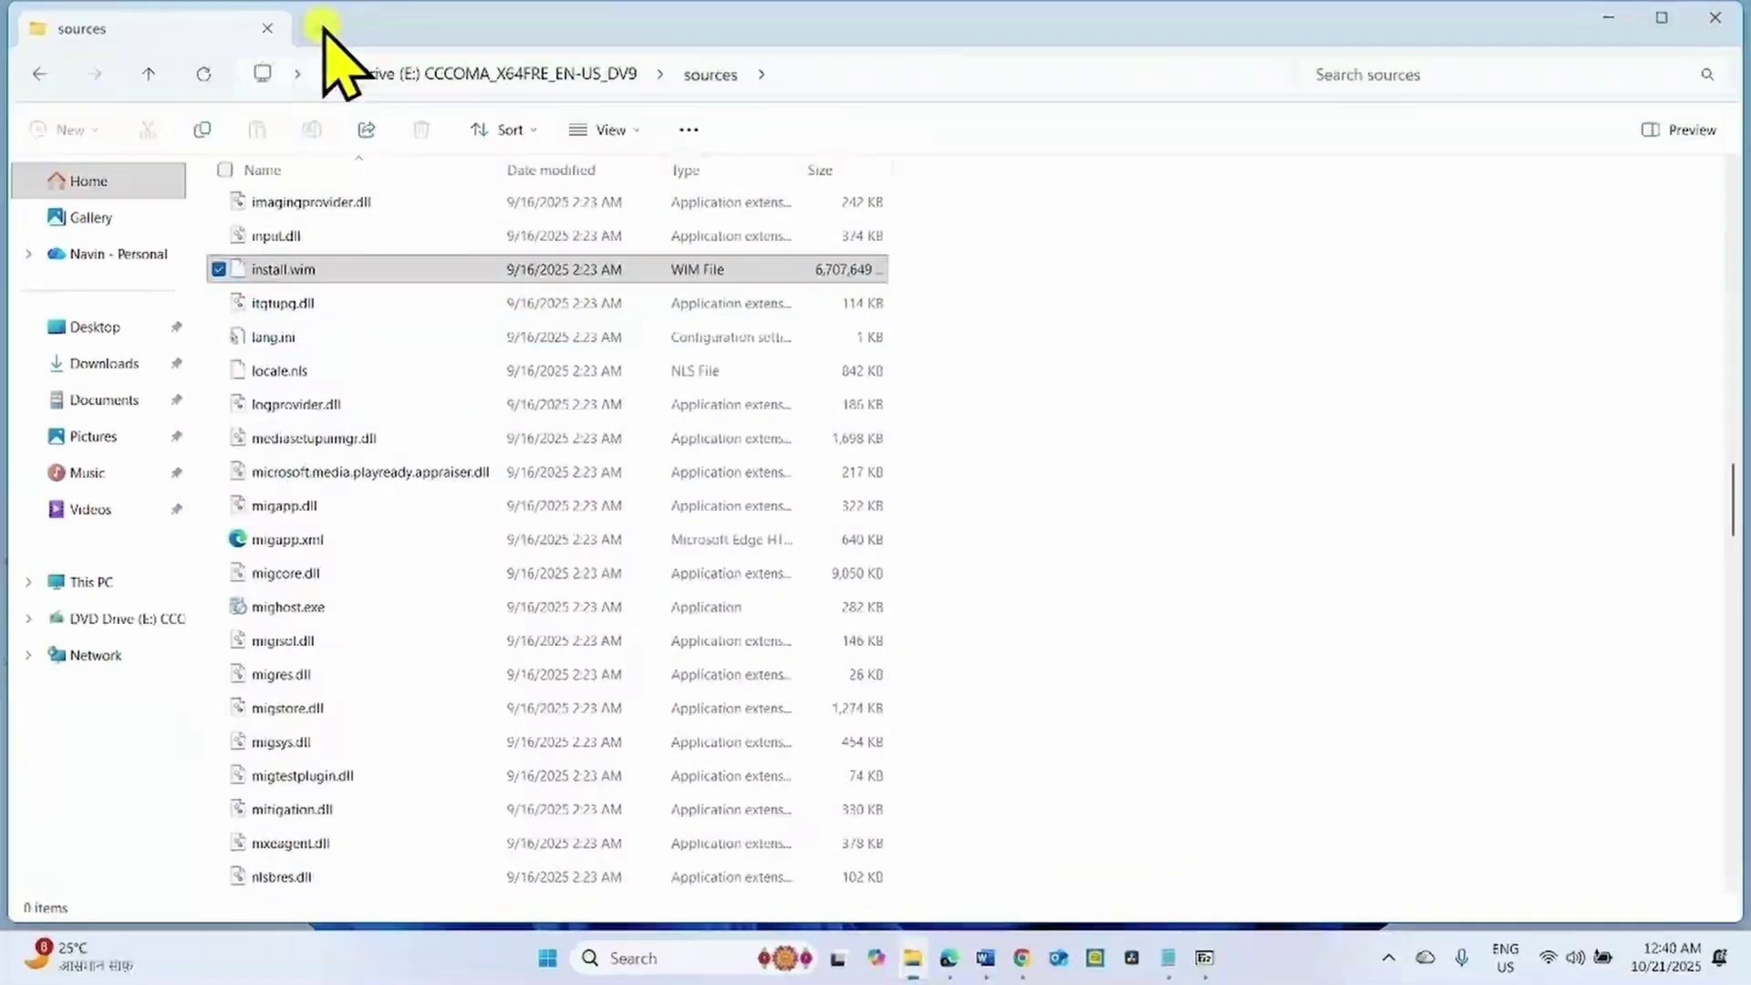
{"action": "left_click", "coordinate": [91, 363]}
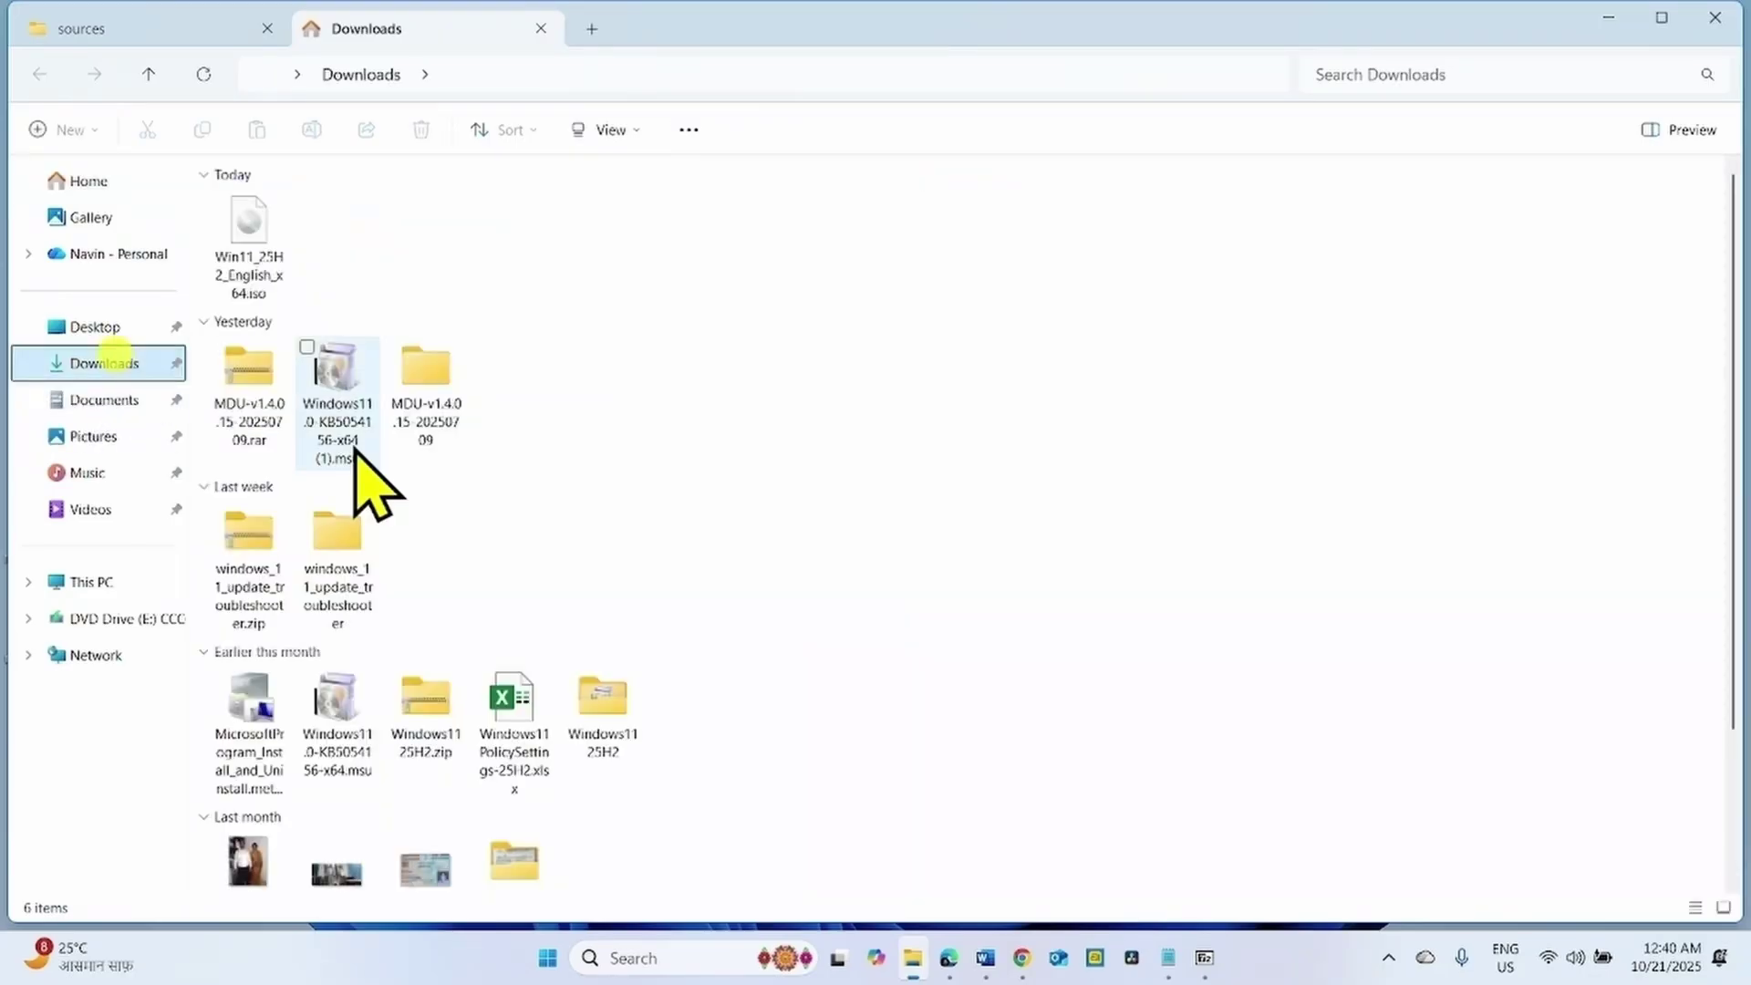
{"action": "left_click", "coordinate": [1204, 958]}
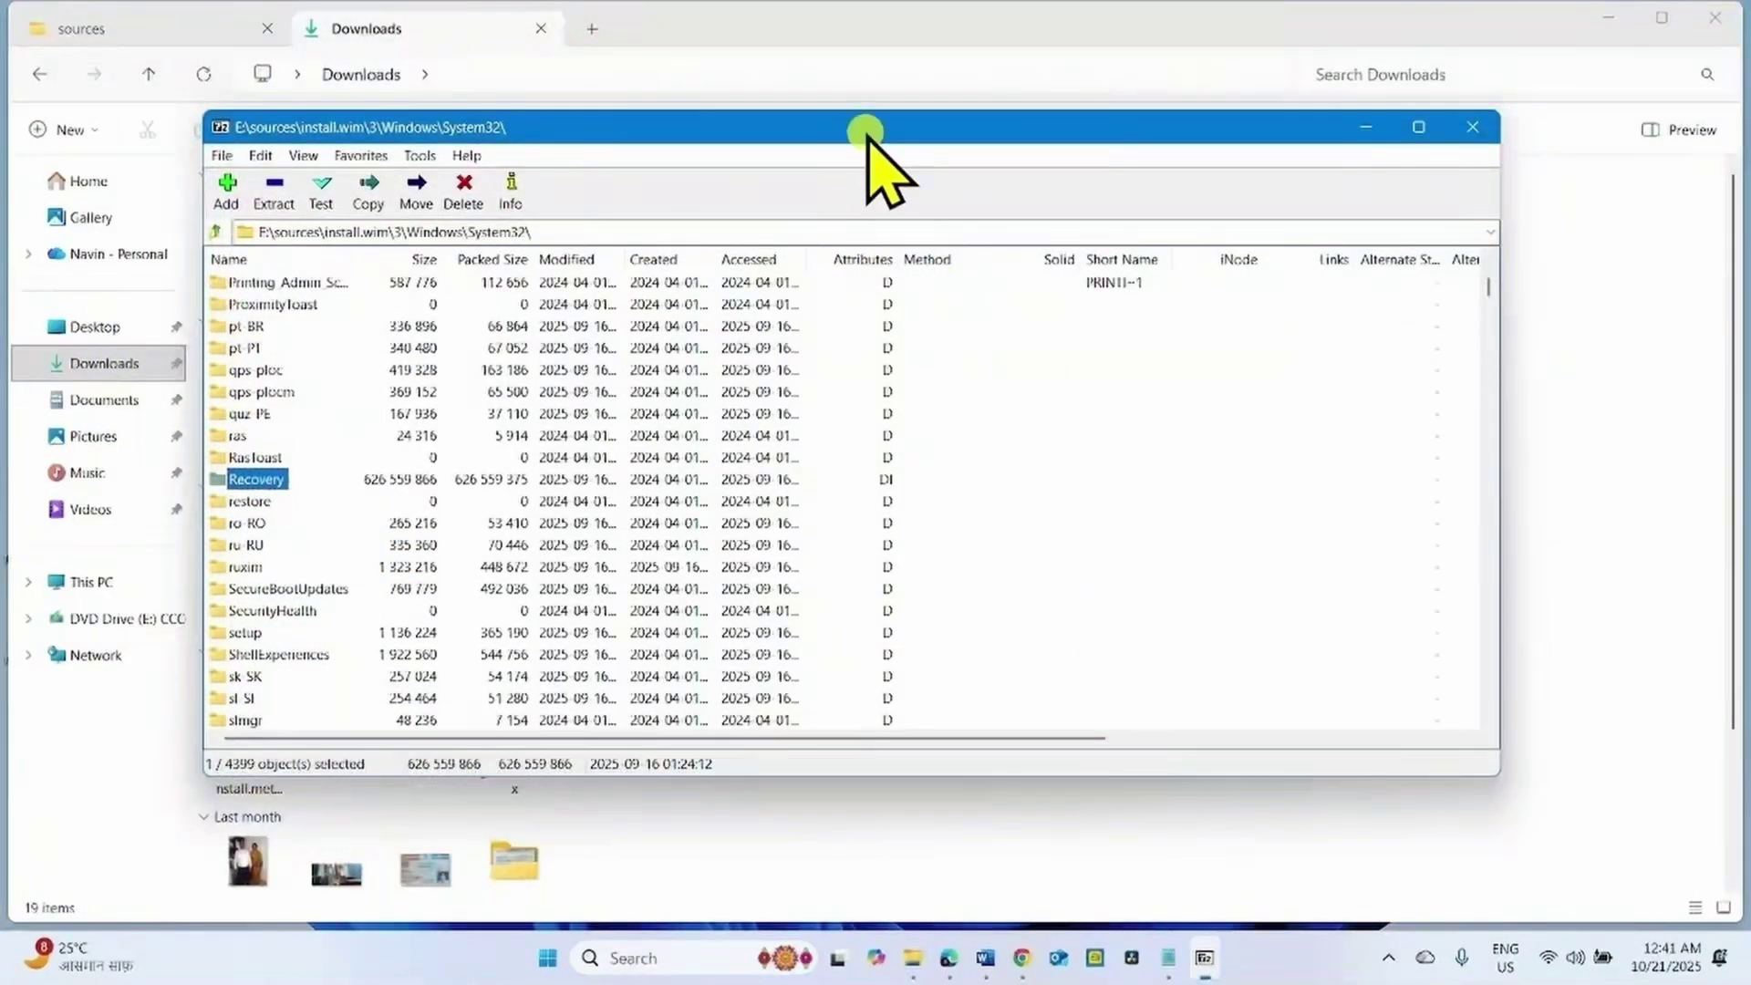
{"action": "left_click_drag", "start_coordinate": [866, 128], "coordinate": [1432, 148]}
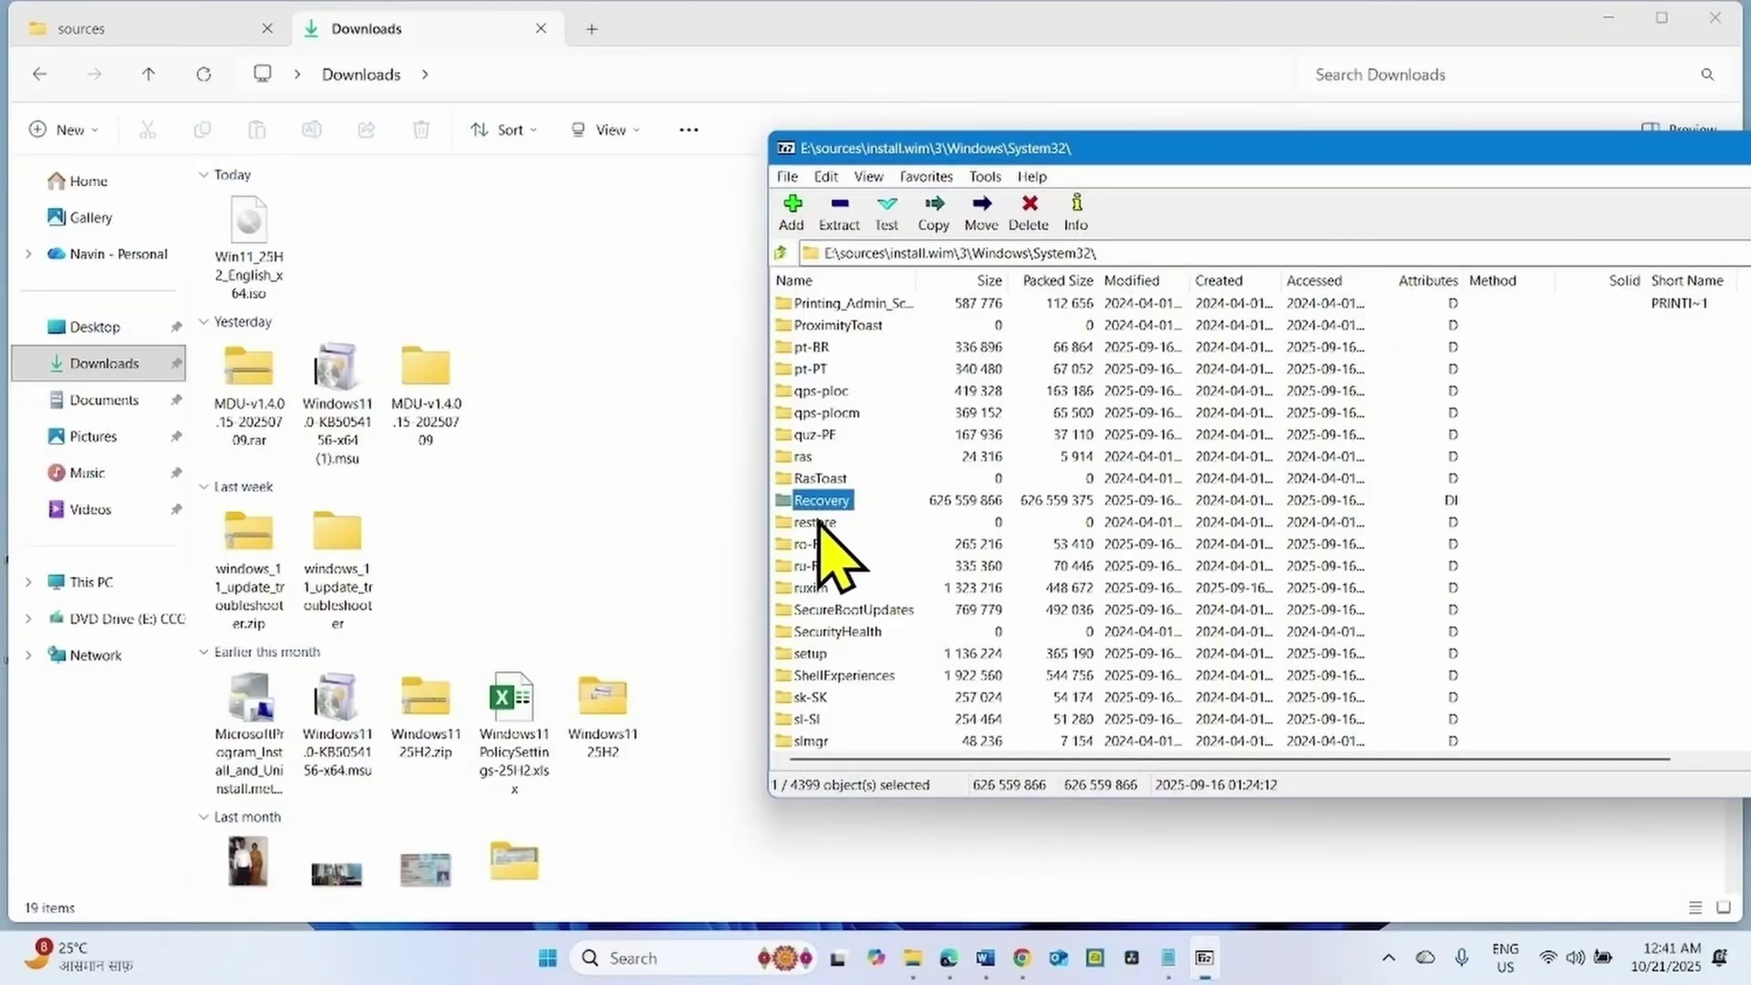
{"action": "left_click_drag", "start_coordinate": [818, 507], "coordinate": [571, 485]}
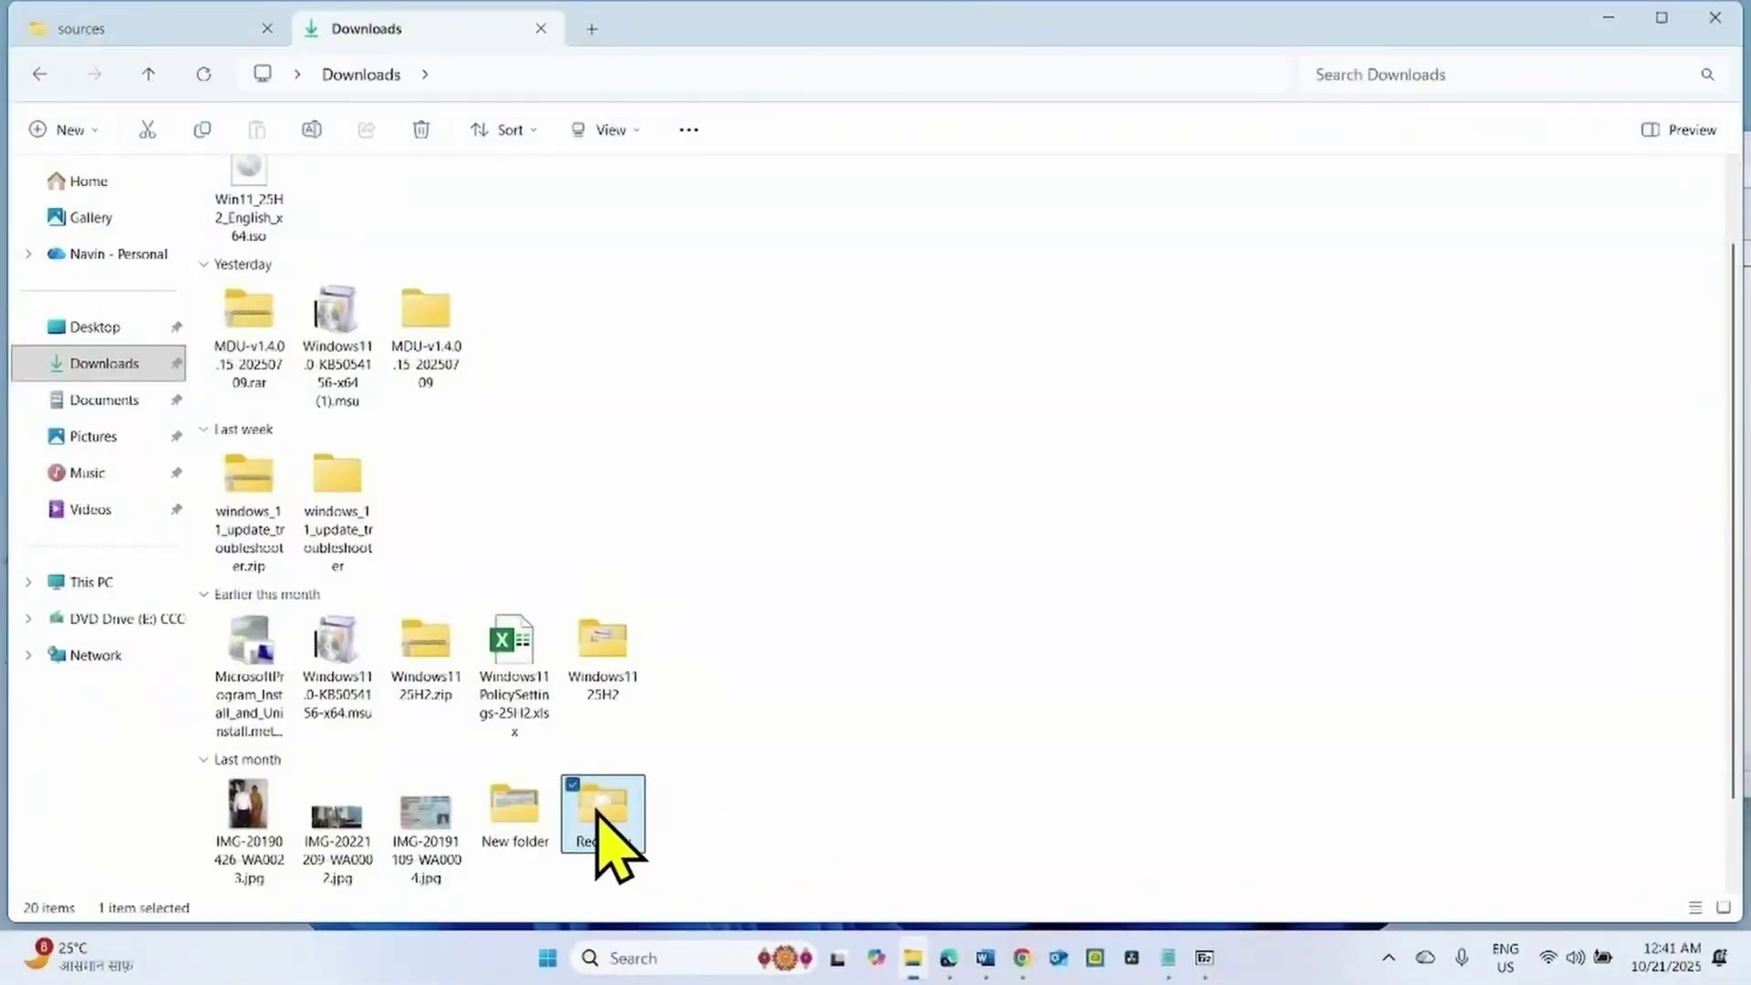
Copy Winre.wim (611,875 KB) from the extracted Recovery folder, then go to This PC.
{"action": "double_click", "coordinate": [597, 810]}
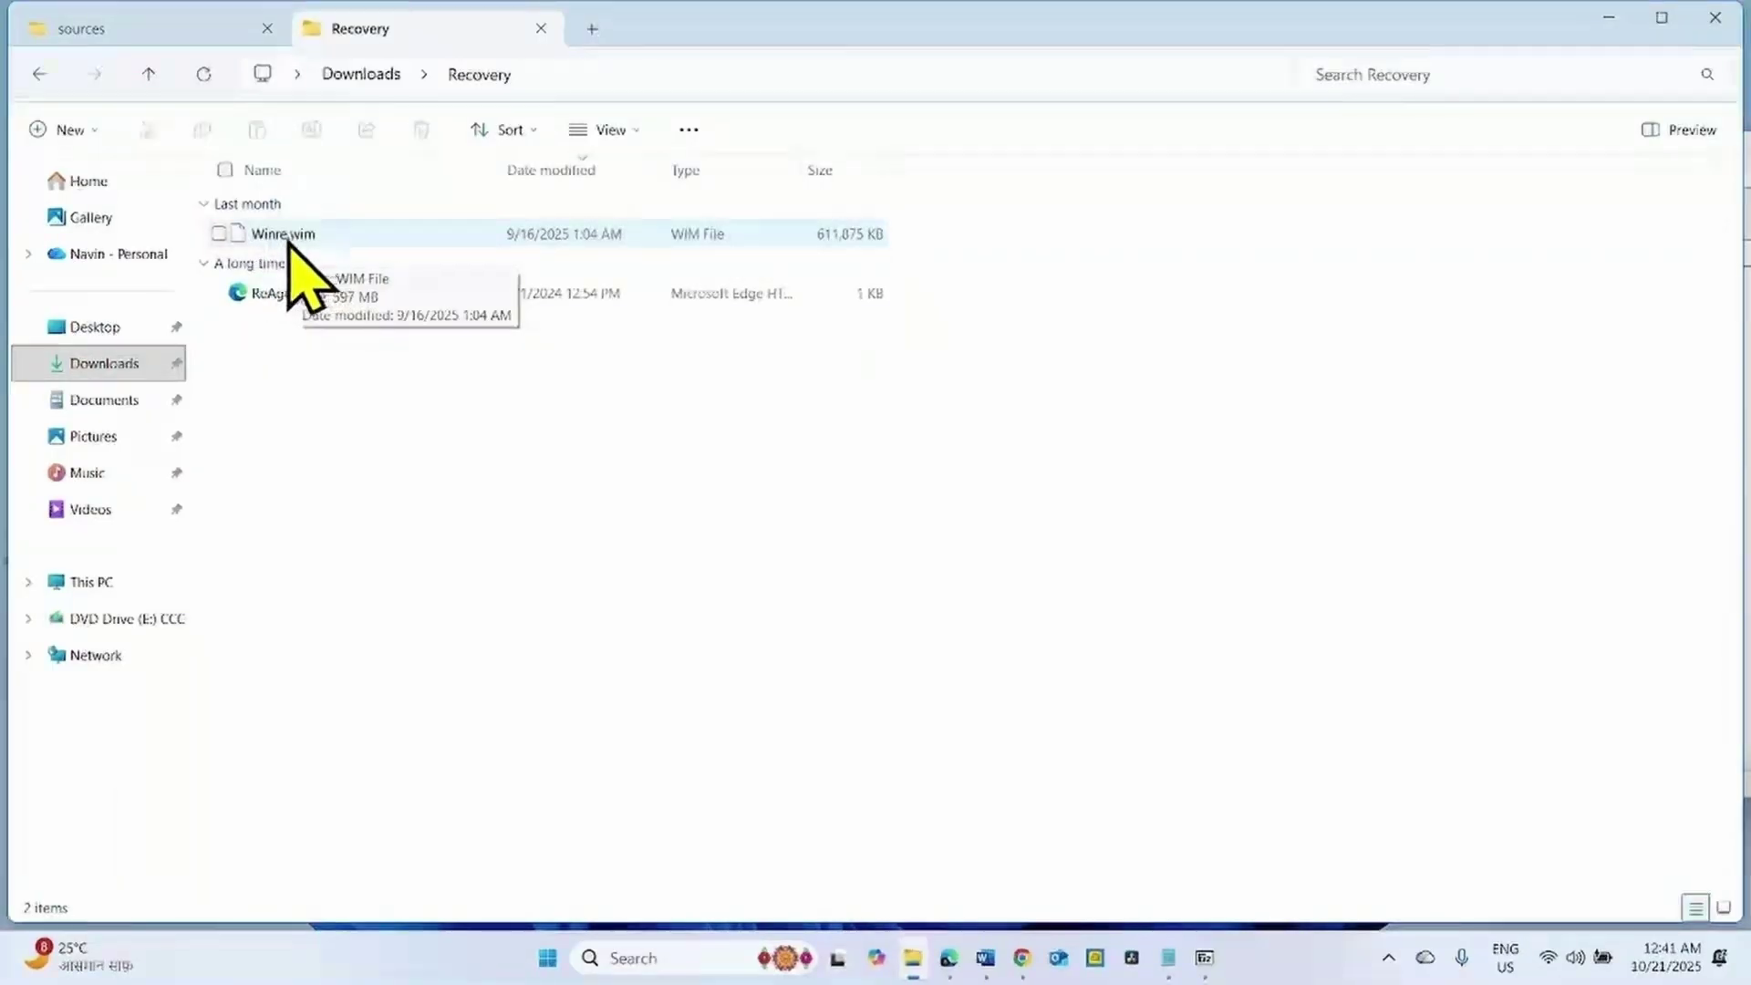
{"action": "left_click", "coordinate": [290, 239]}
{"action": "right_click", "coordinate": [289, 237]}
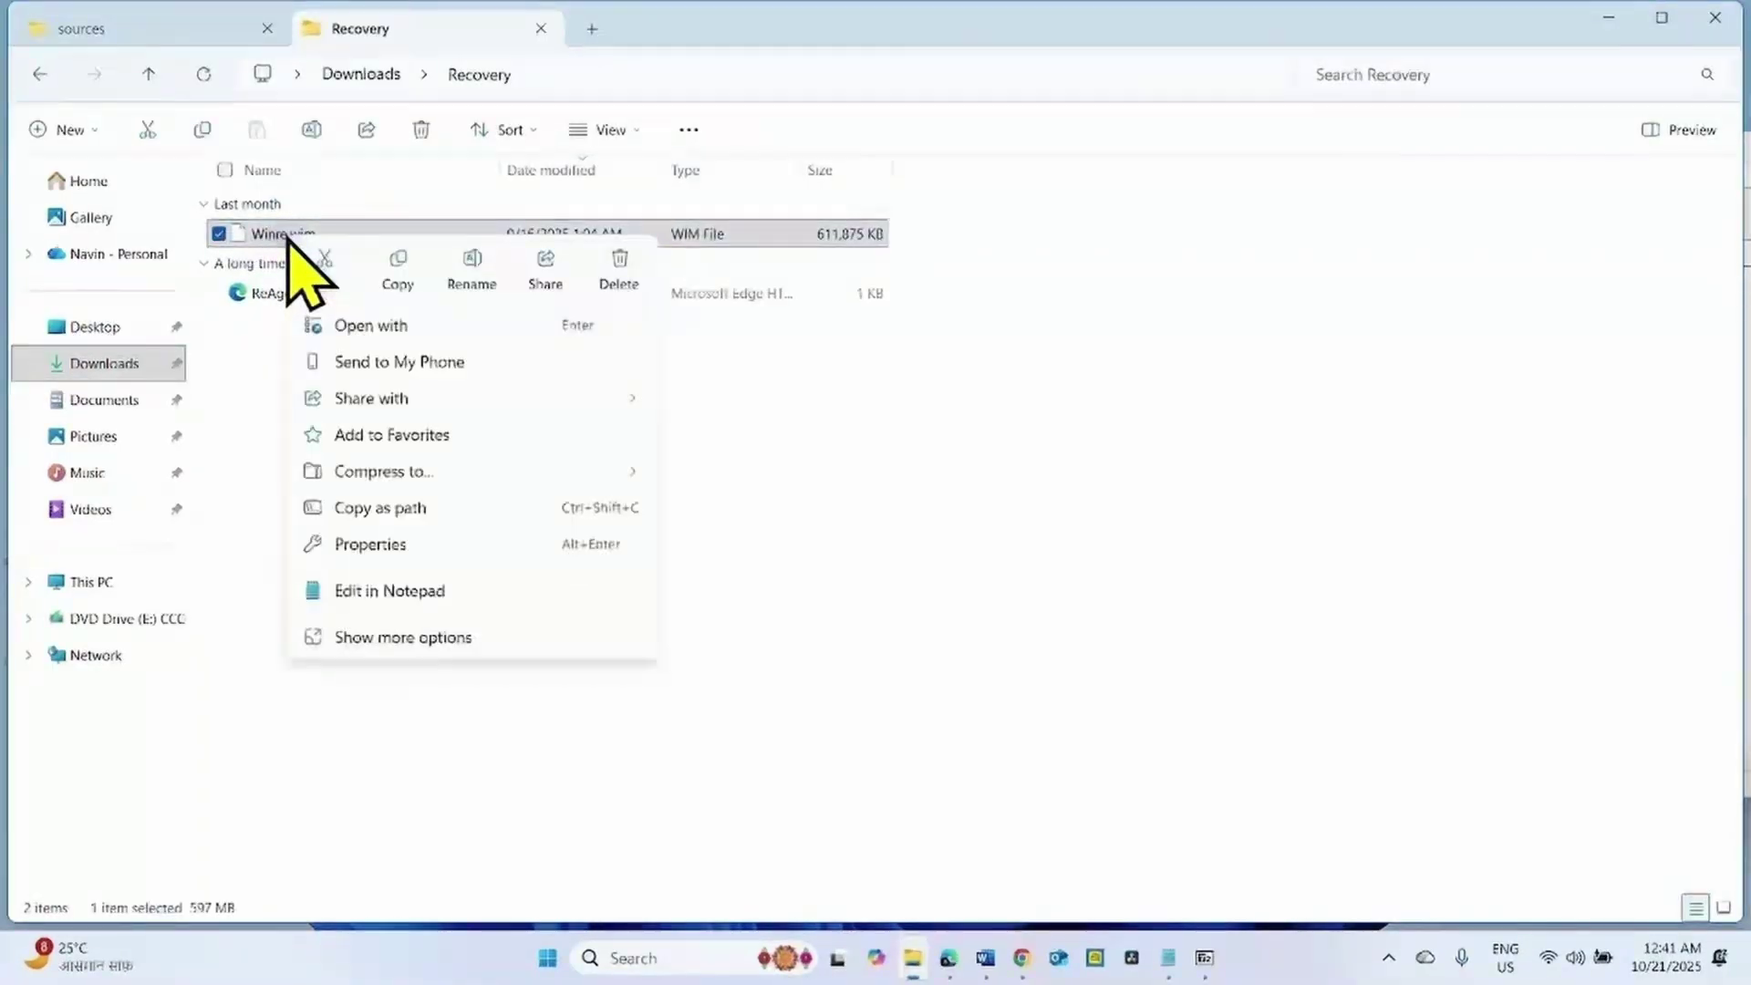
{"action": "left_click", "coordinate": [401, 274]}
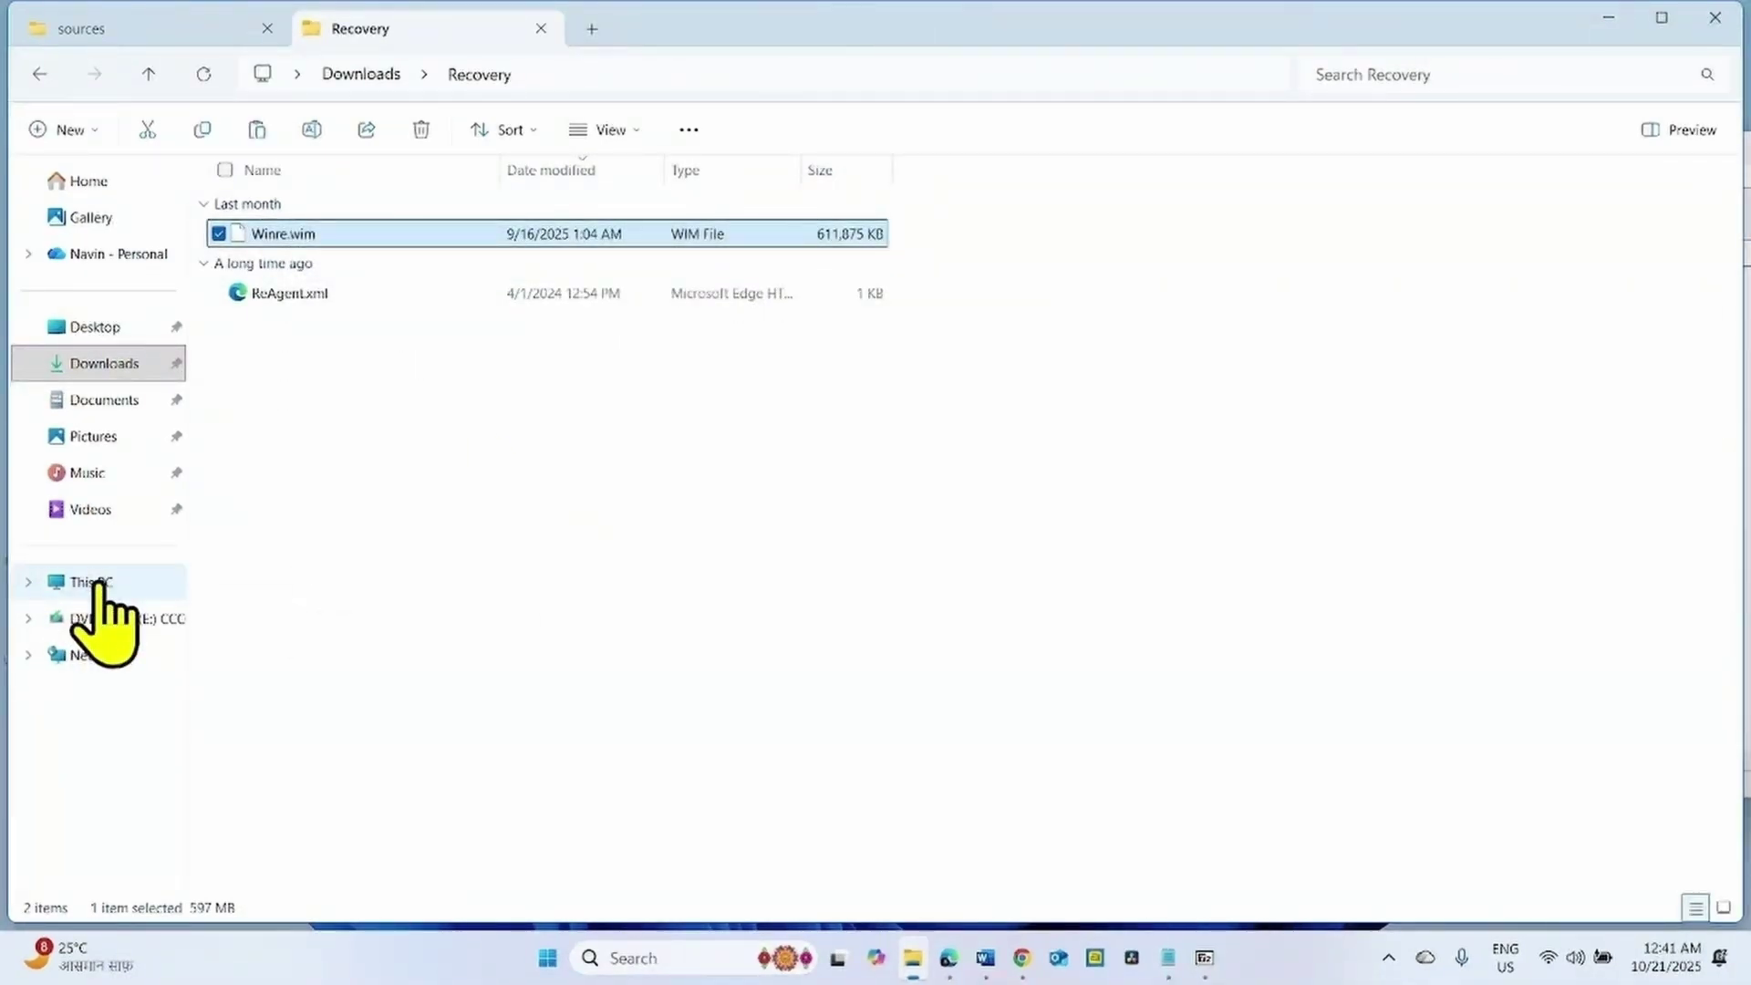
{"action": "left_click", "coordinate": [97, 583]}
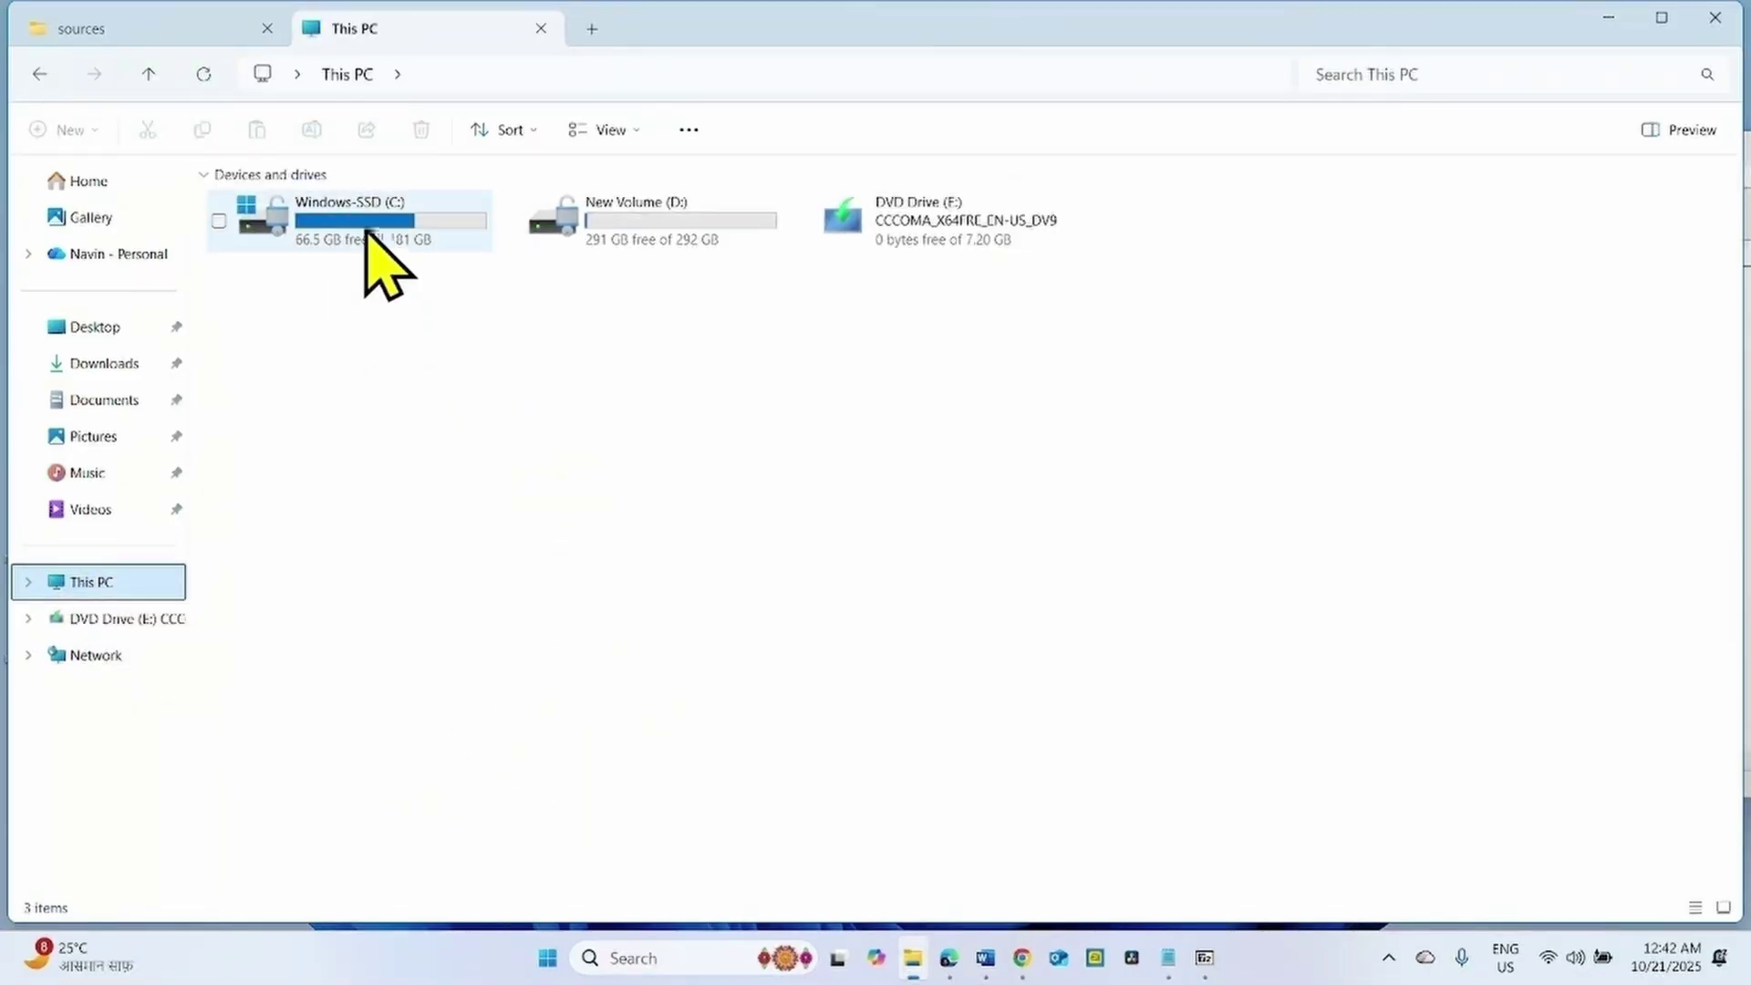
Browse to C:\Windows\System32 on Windows-SSD and scroll to its Recovery folder.
{"action": "left_click", "coordinate": [364, 228]}
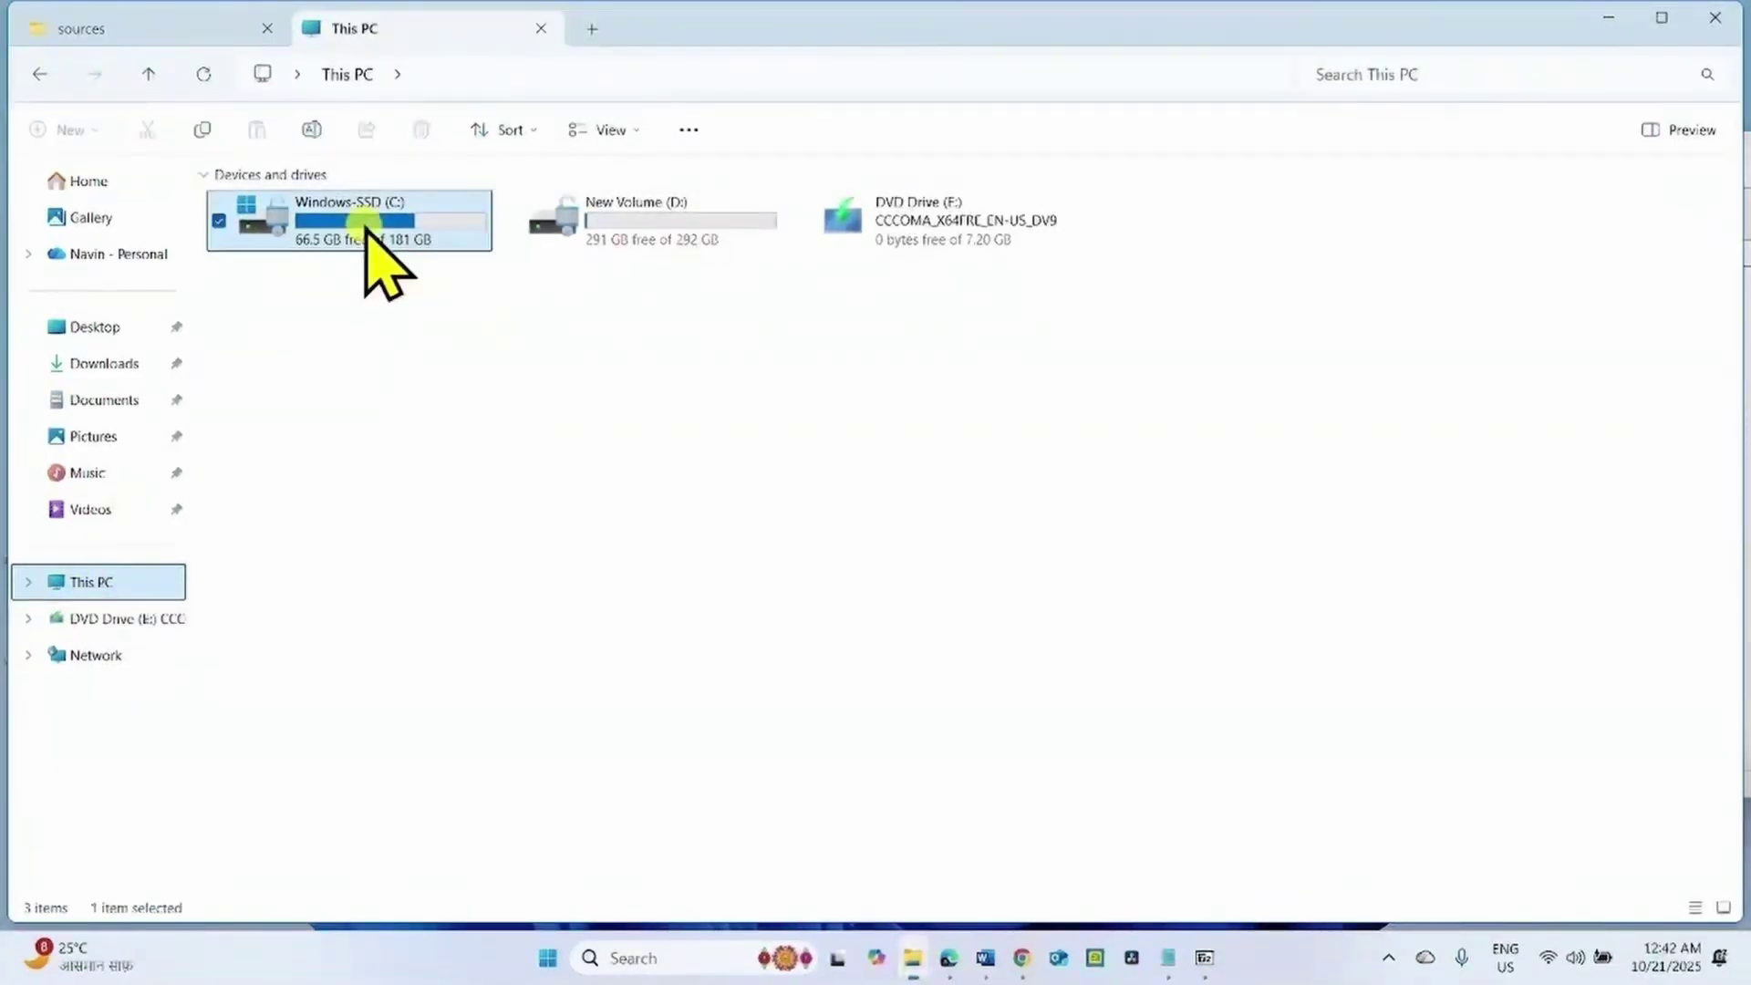
{"action": "double_click", "coordinate": [367, 235]}
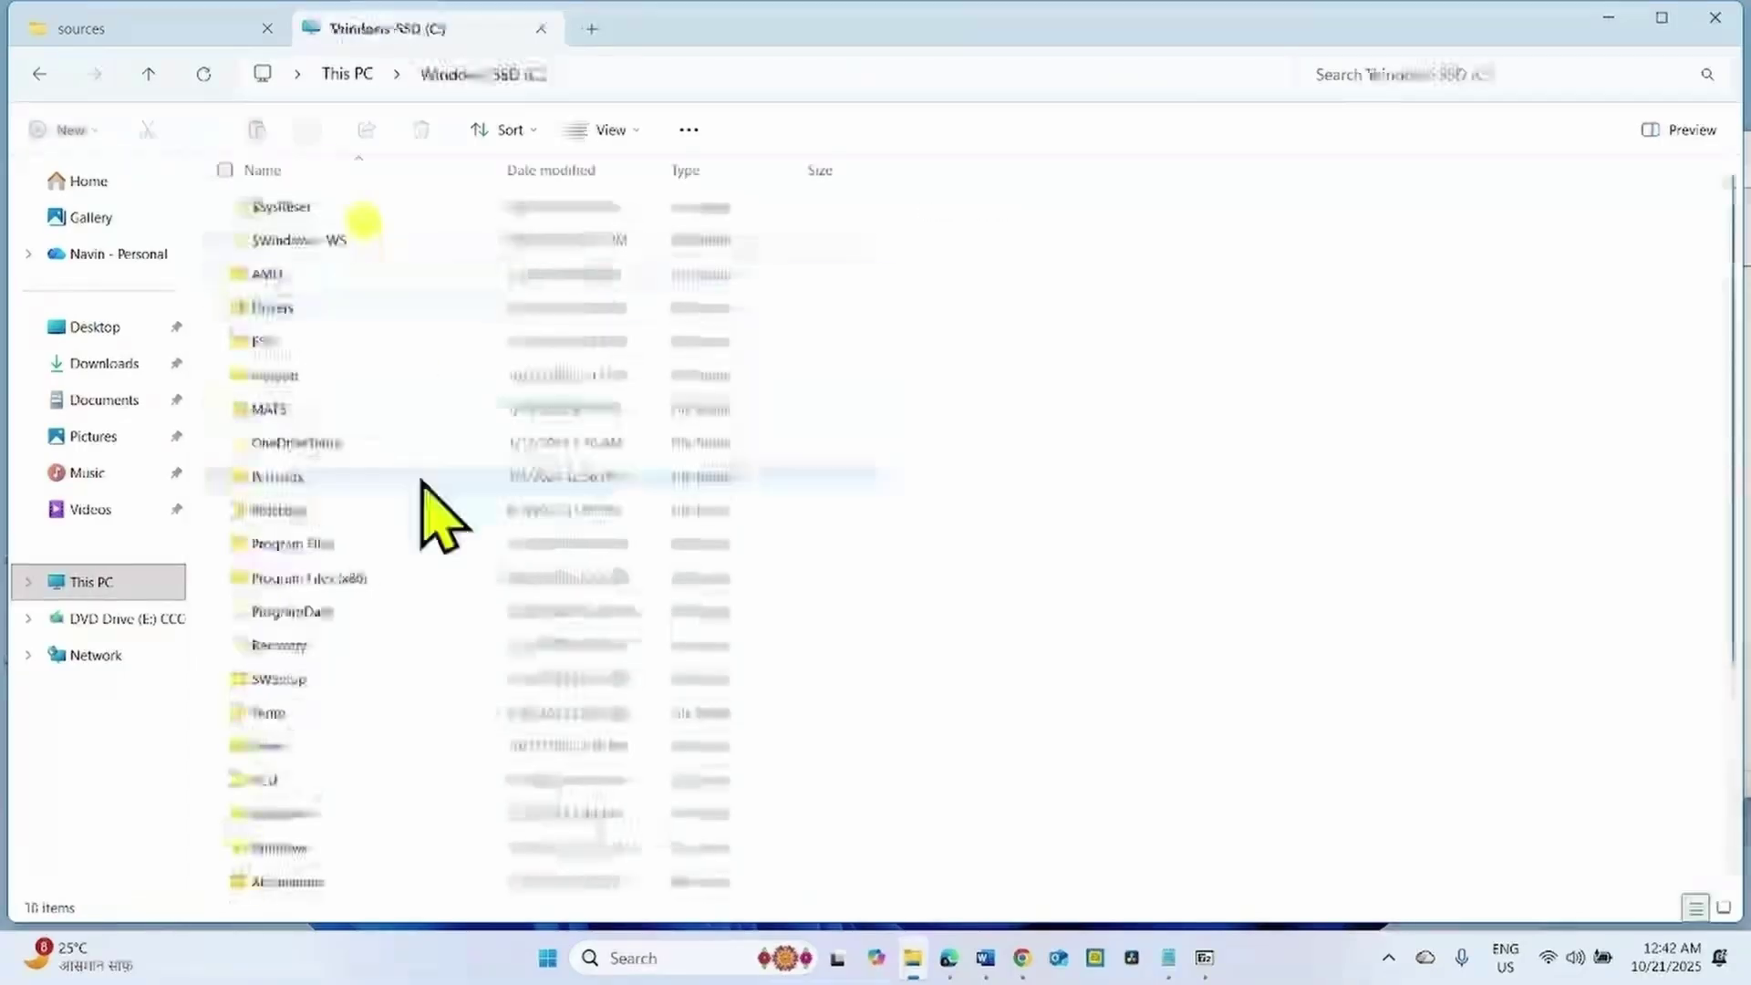
{"action": "scroll", "coordinate": [465, 702], "scroll_direction": "down", "scroll_amount": 3}
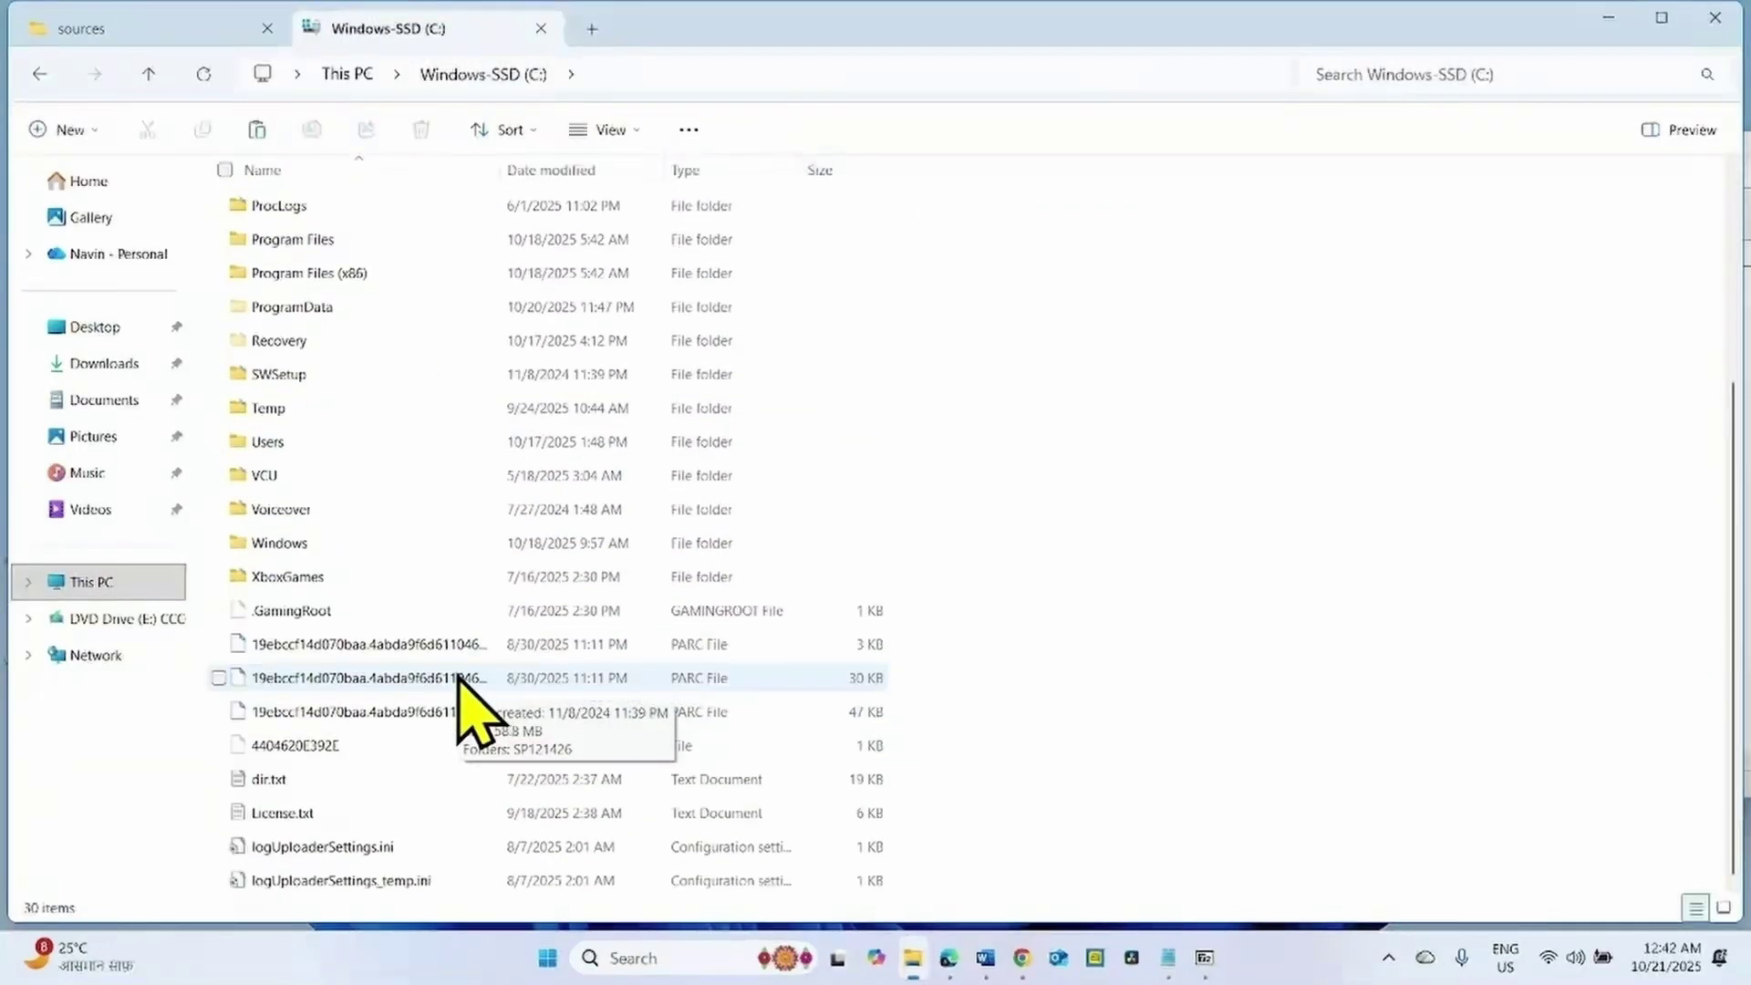
{"action": "double_click", "coordinate": [278, 544]}
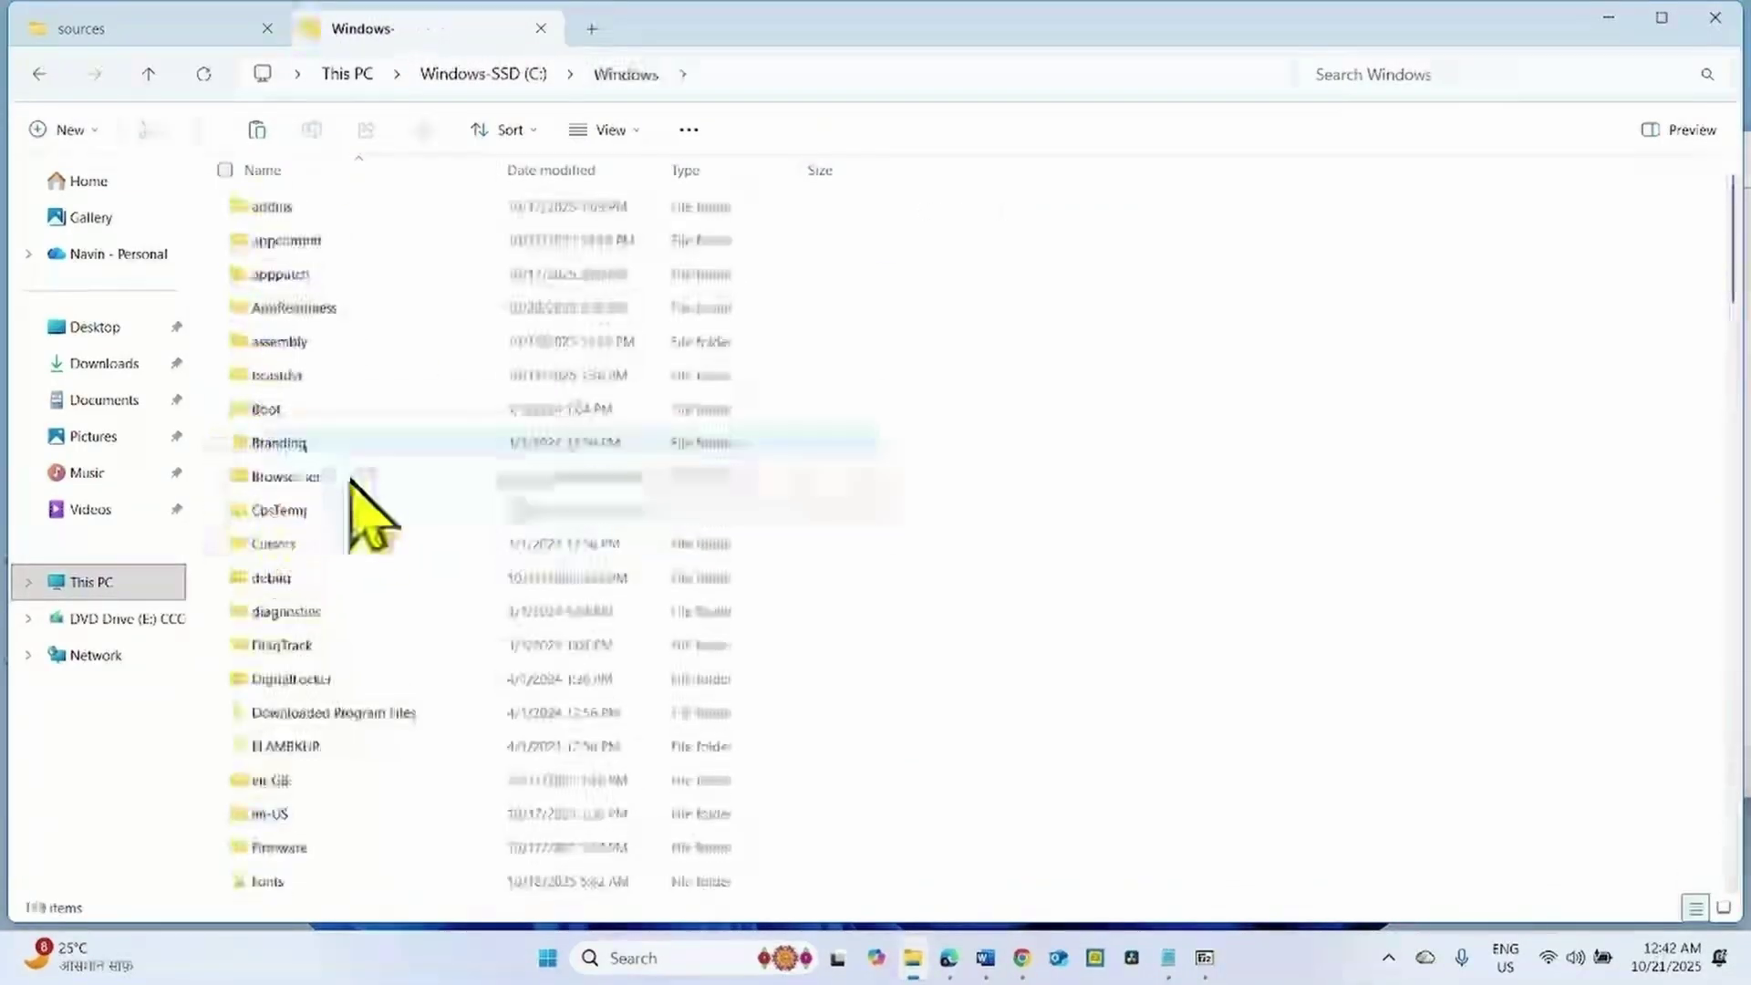
{"action": "scroll", "coordinate": [387, 570], "scroll_direction": "down", "scroll_amount": 12}
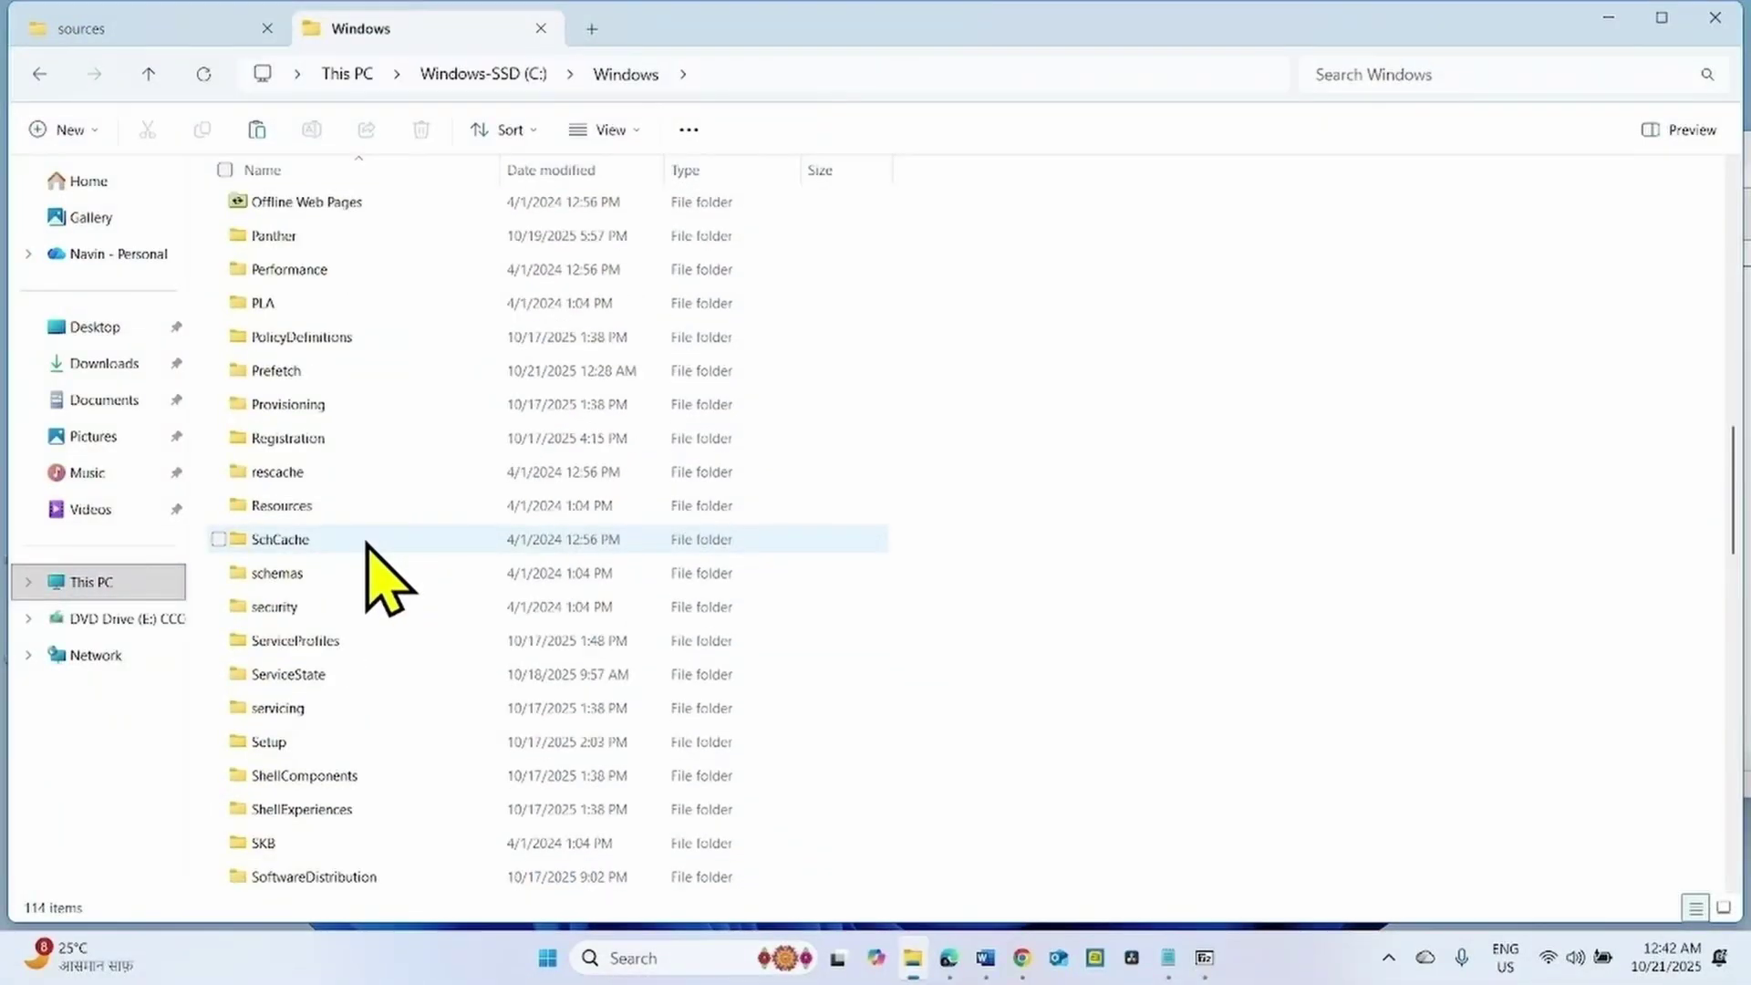
{"action": "scroll", "coordinate": [368, 546], "scroll_direction": "down", "scroll_amount": 7}
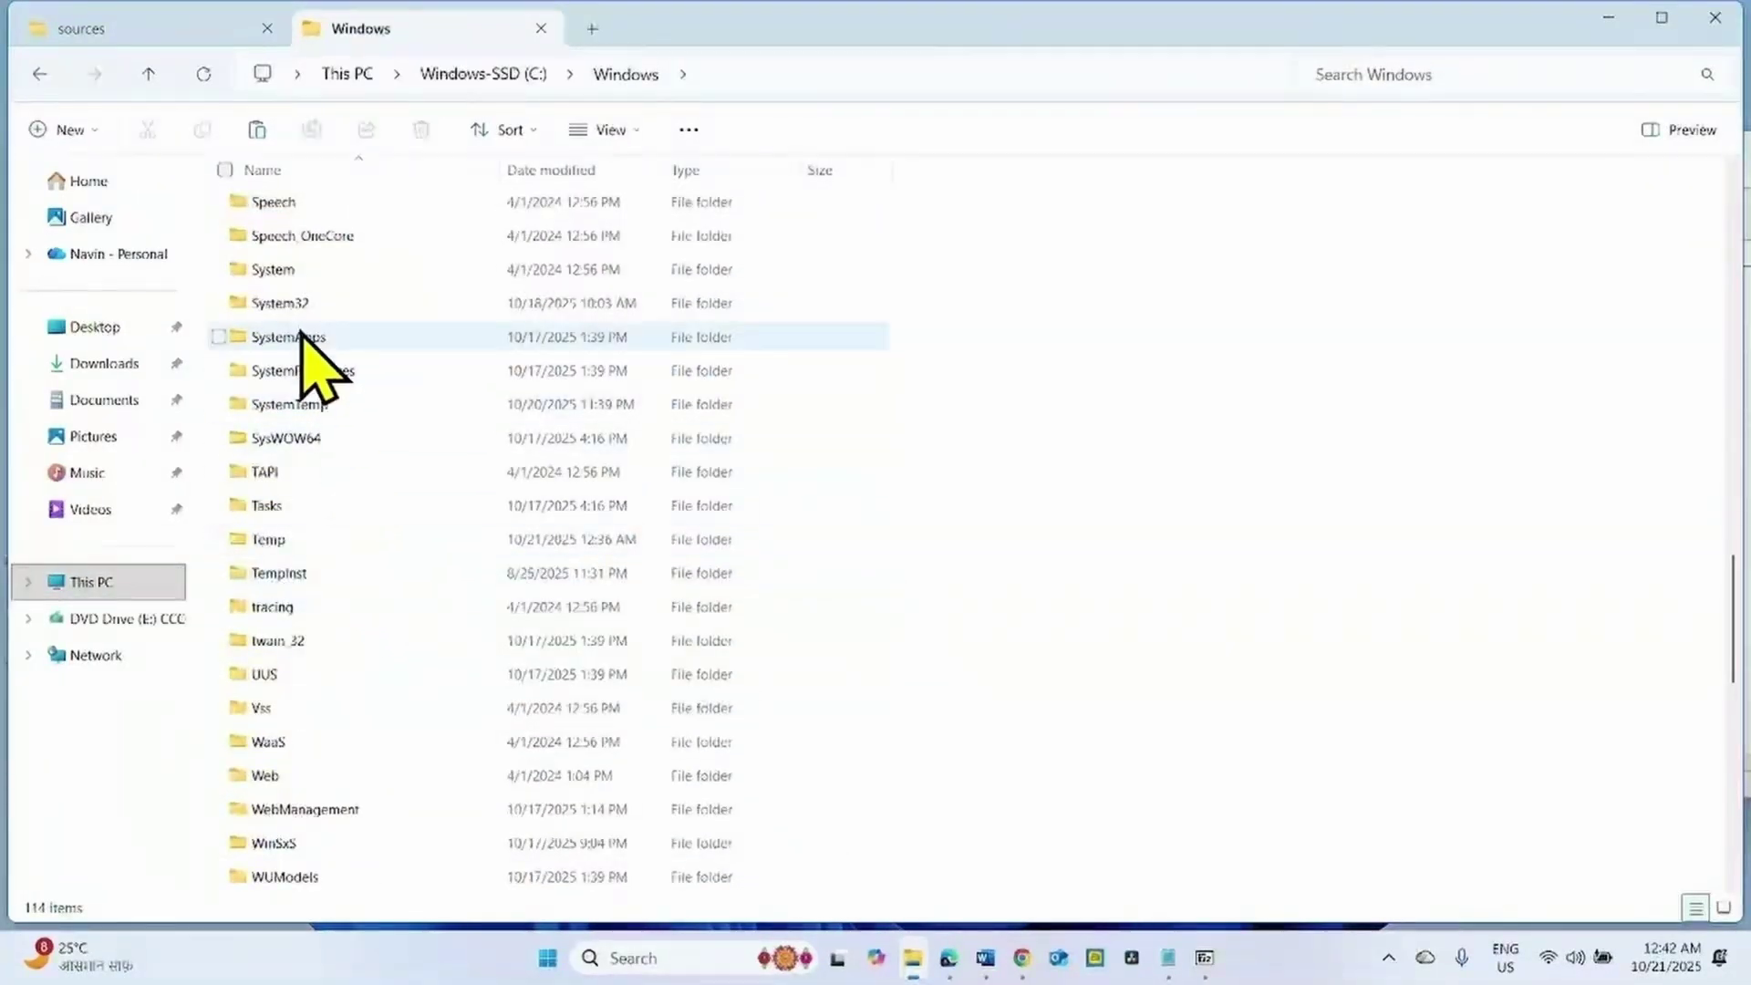
{"action": "double_click", "coordinate": [294, 305]}
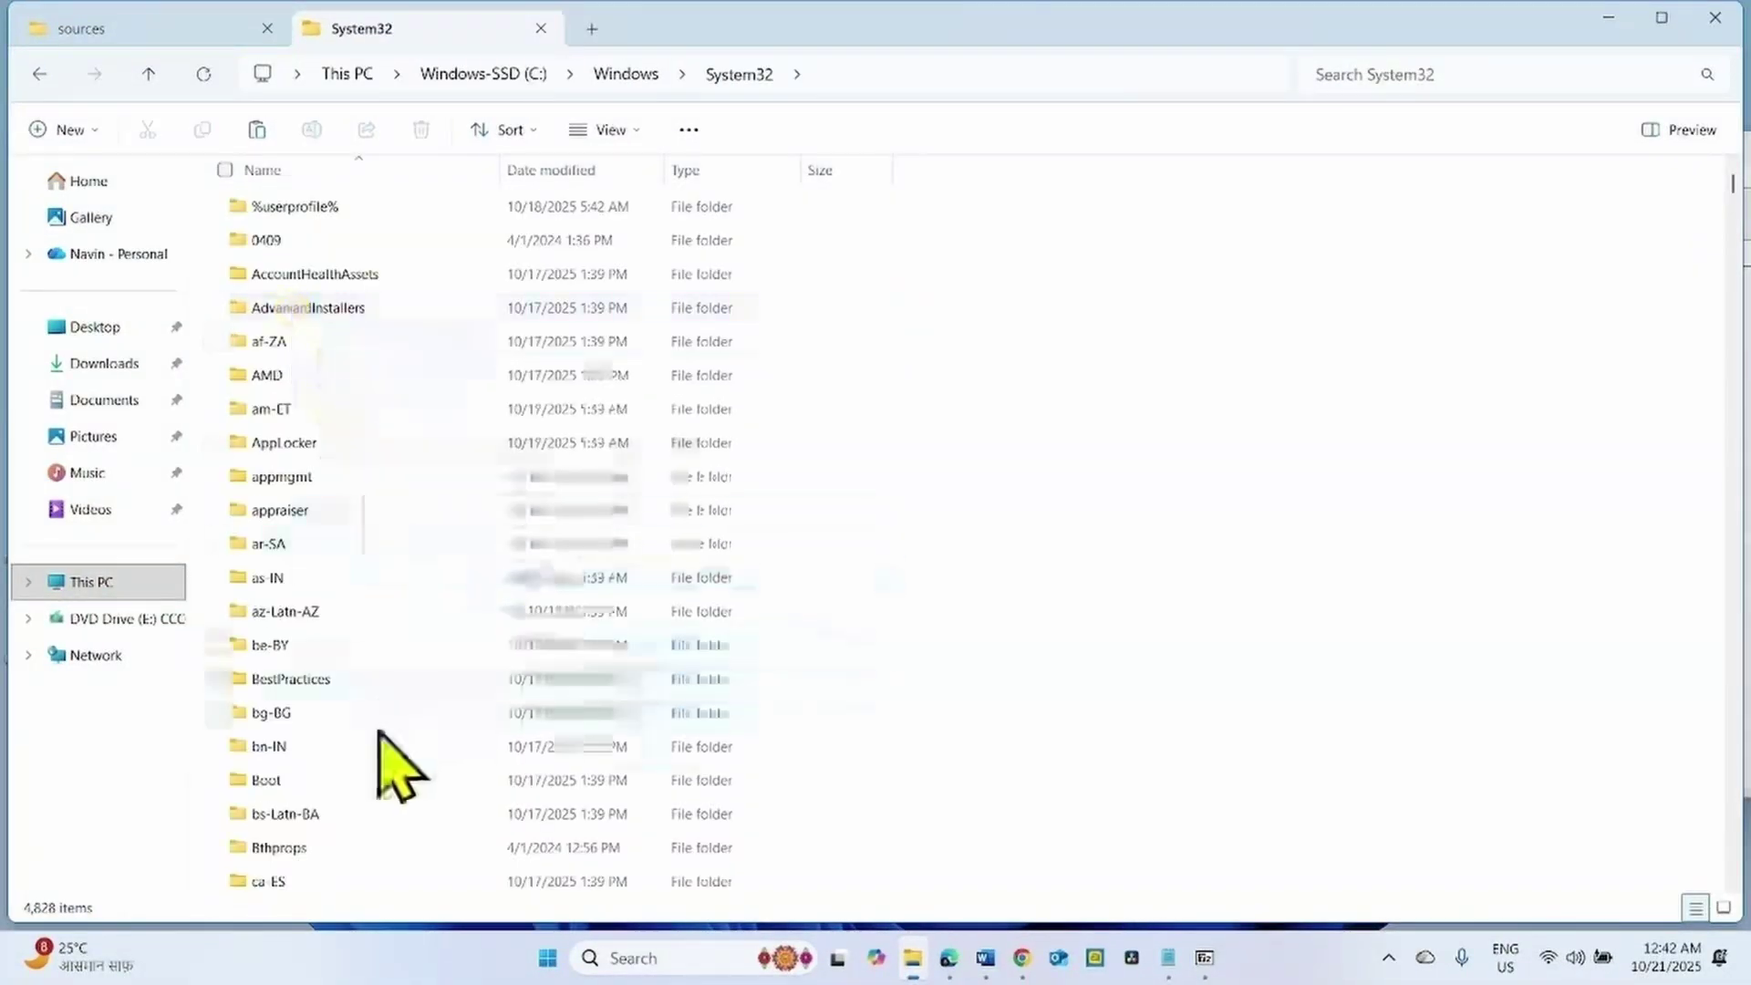
{"action": "scroll", "coordinate": [401, 770], "scroll_direction": "down", "scroll_amount": 15}
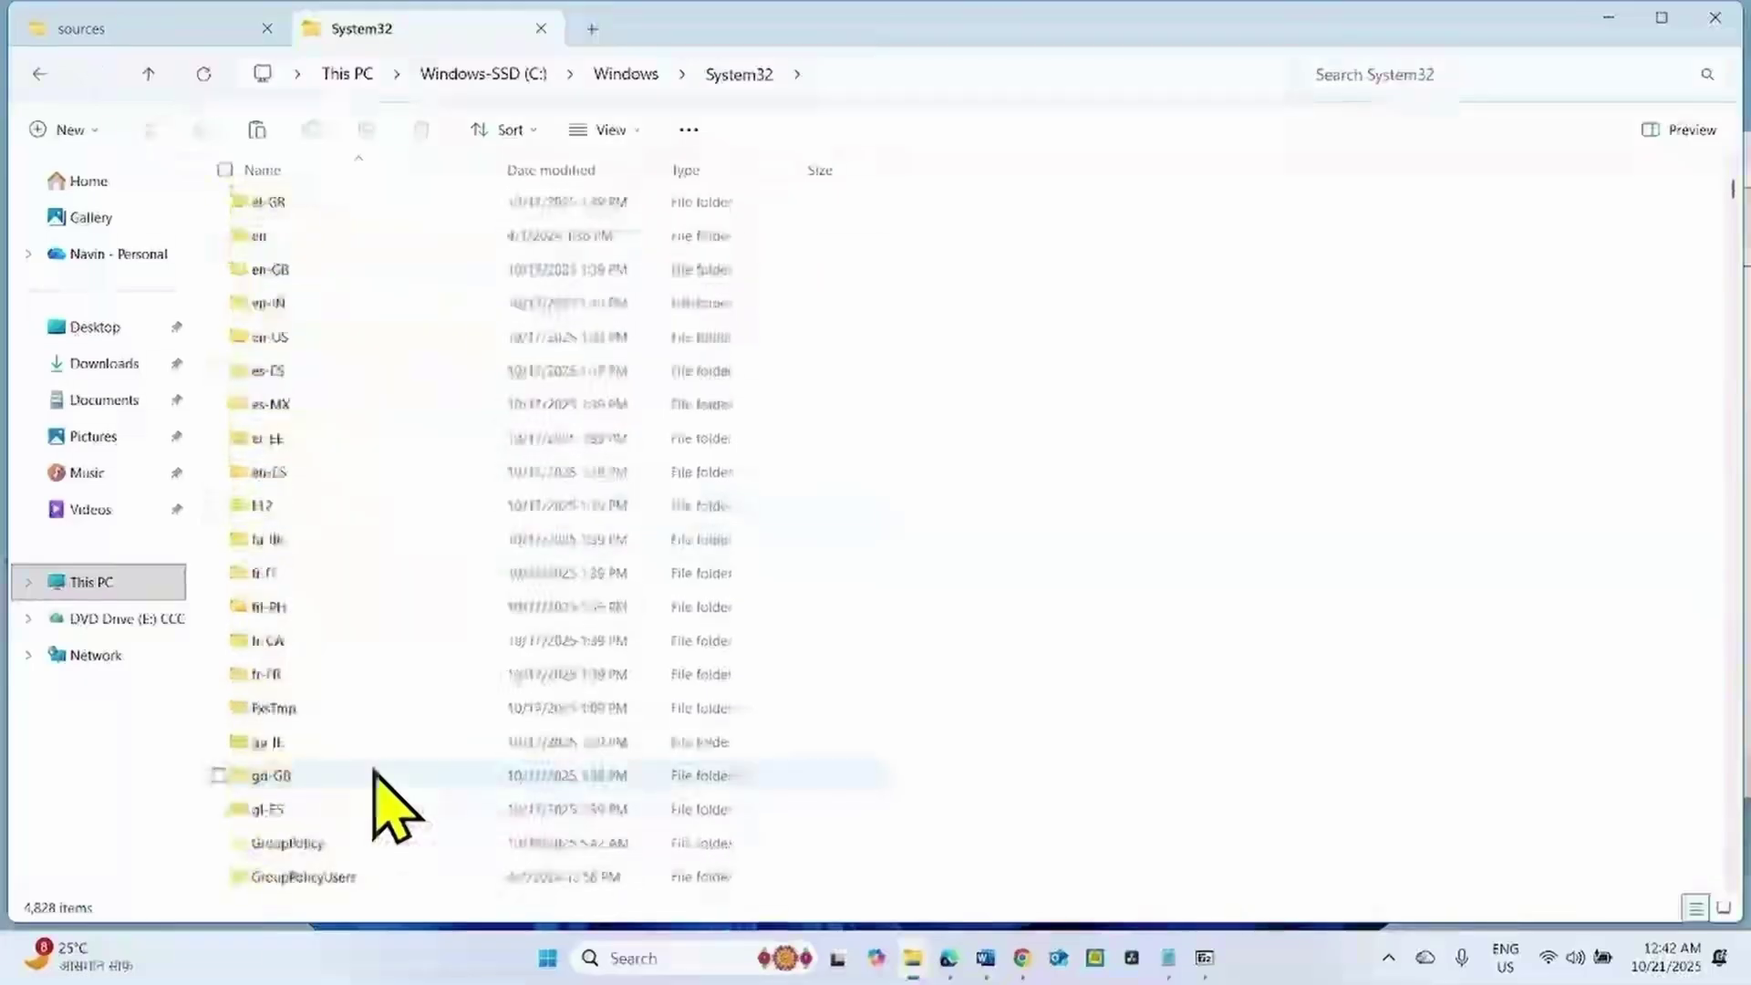
{"action": "scroll", "coordinate": [363, 703], "scroll_direction": "down", "scroll_amount": 15}
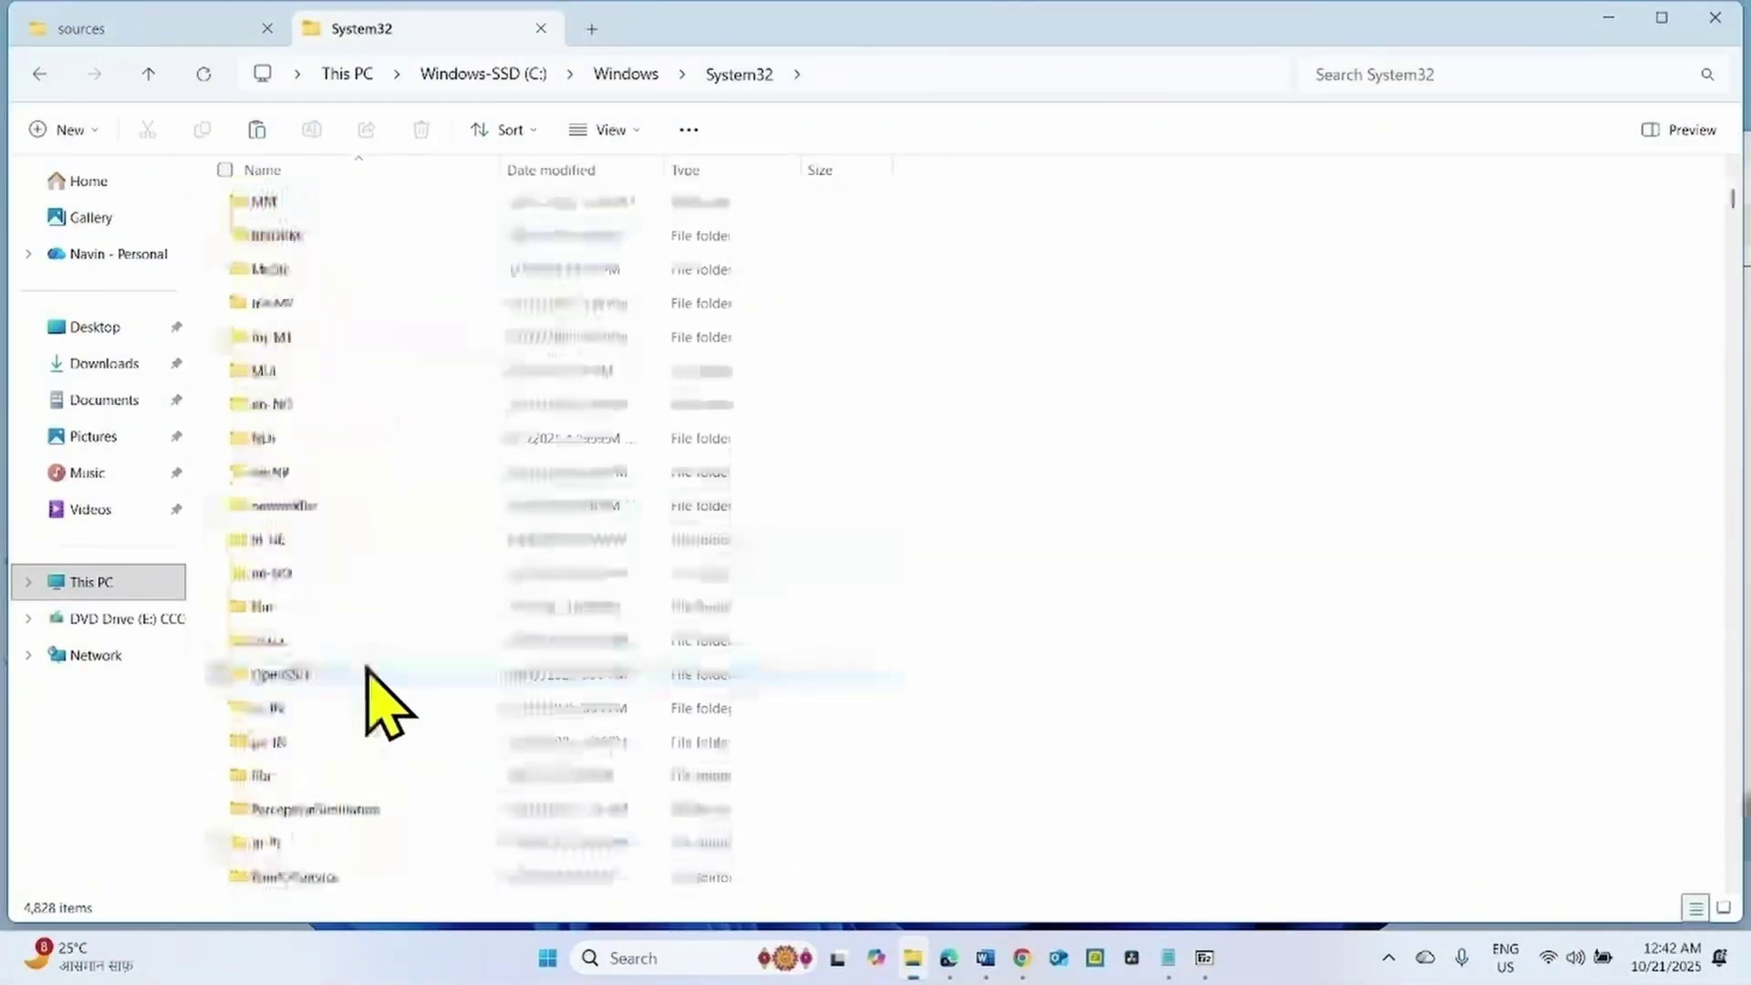
{"action": "scroll", "coordinate": [383, 696], "scroll_direction": "down", "scroll_amount": 17}
{"action": "scroll", "coordinate": [383, 696], "scroll_direction": "up", "scroll_amount": 7}
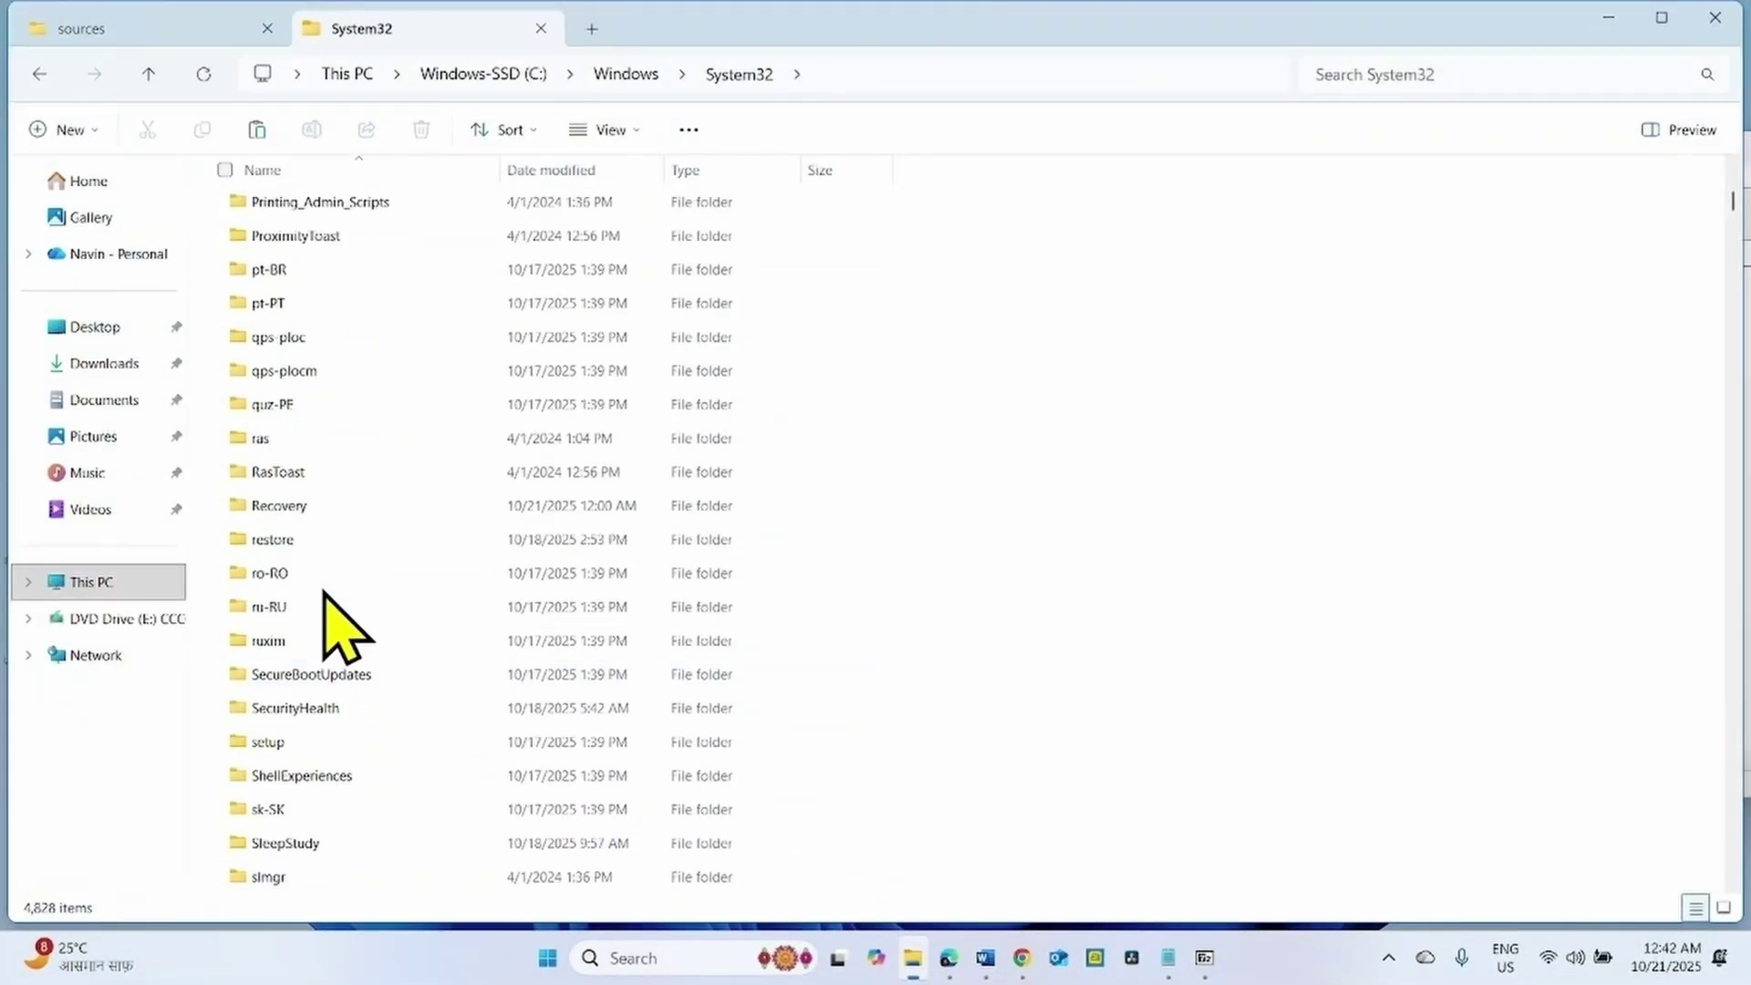
Paste Winre.wim into System32's Recovery folder, replacing the existing file with admin permission.
{"action": "left_click", "coordinate": [272, 507]}
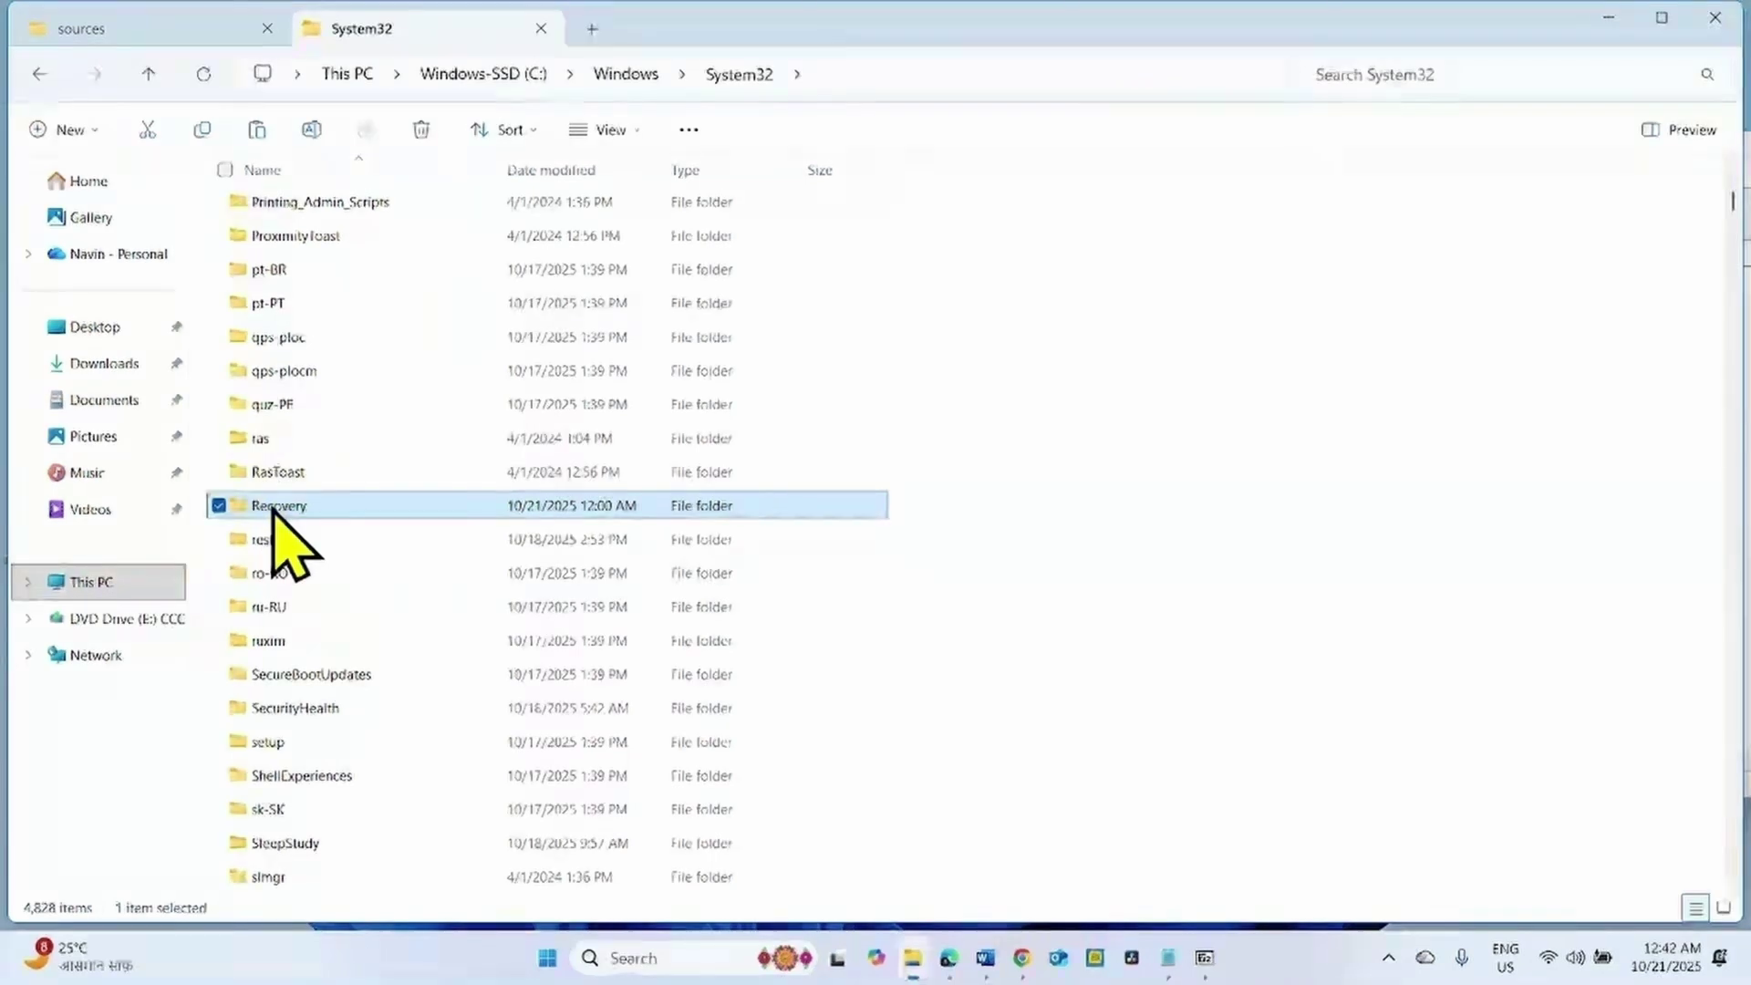
{"action": "right_click", "coordinate": [273, 507]}
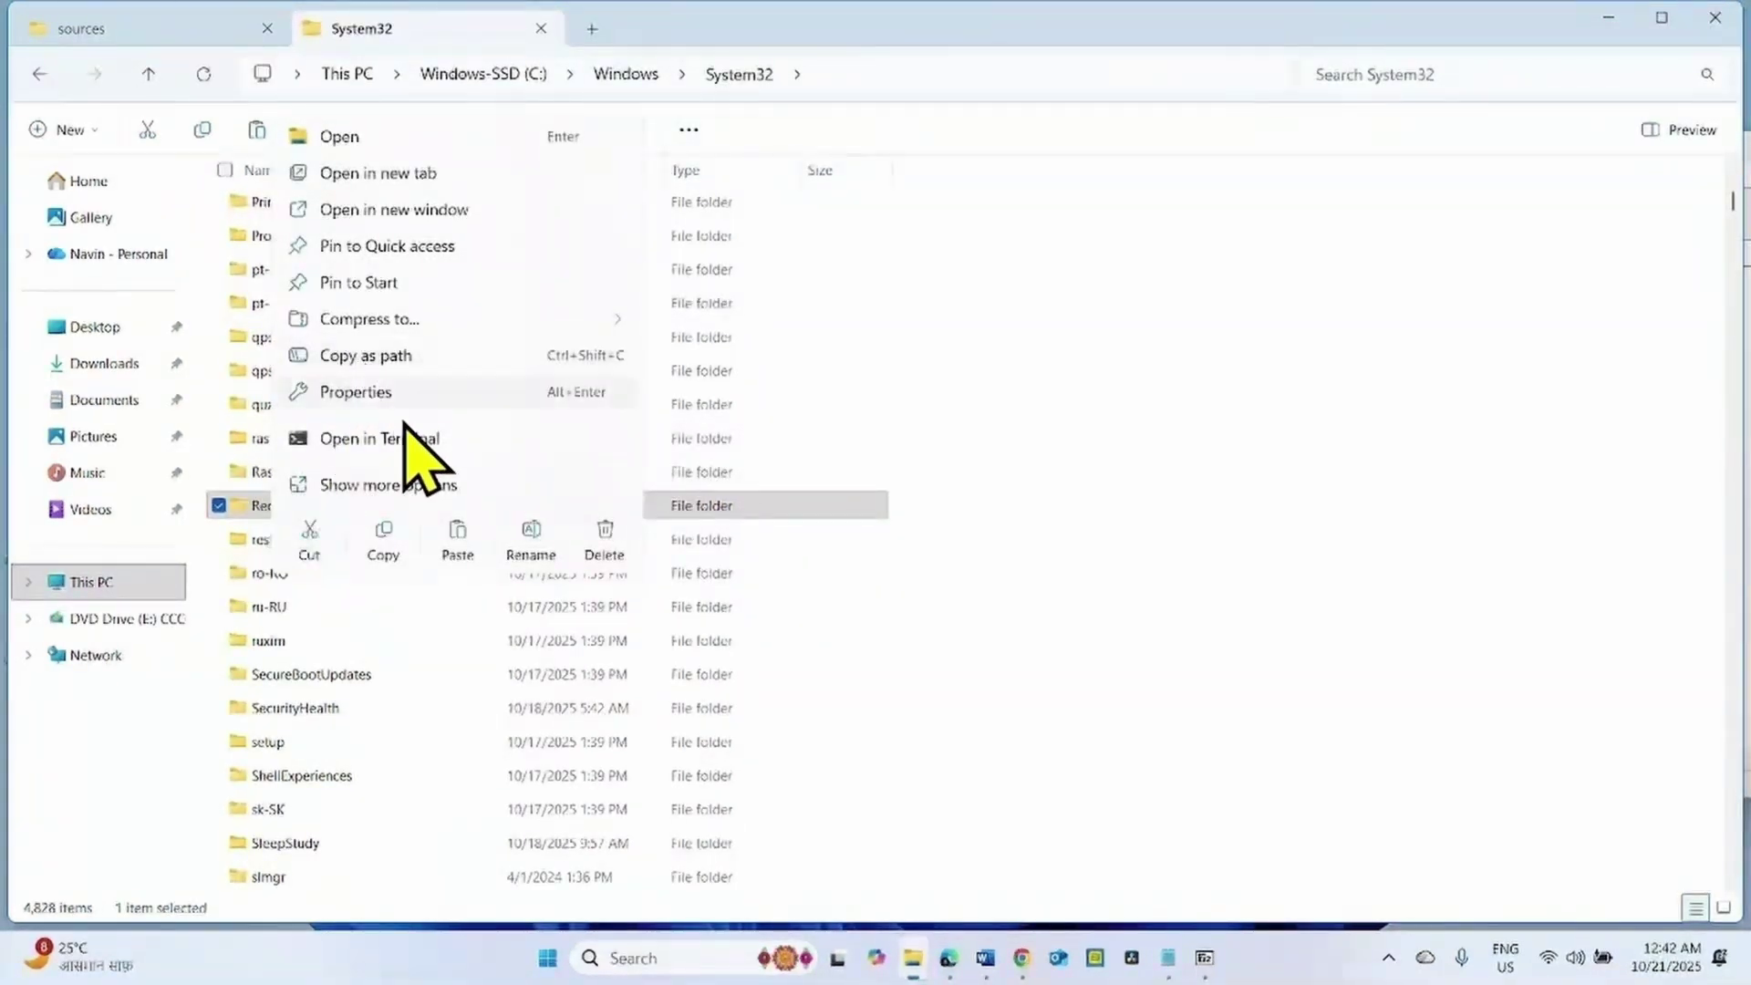
{"action": "left_click", "coordinate": [464, 542]}
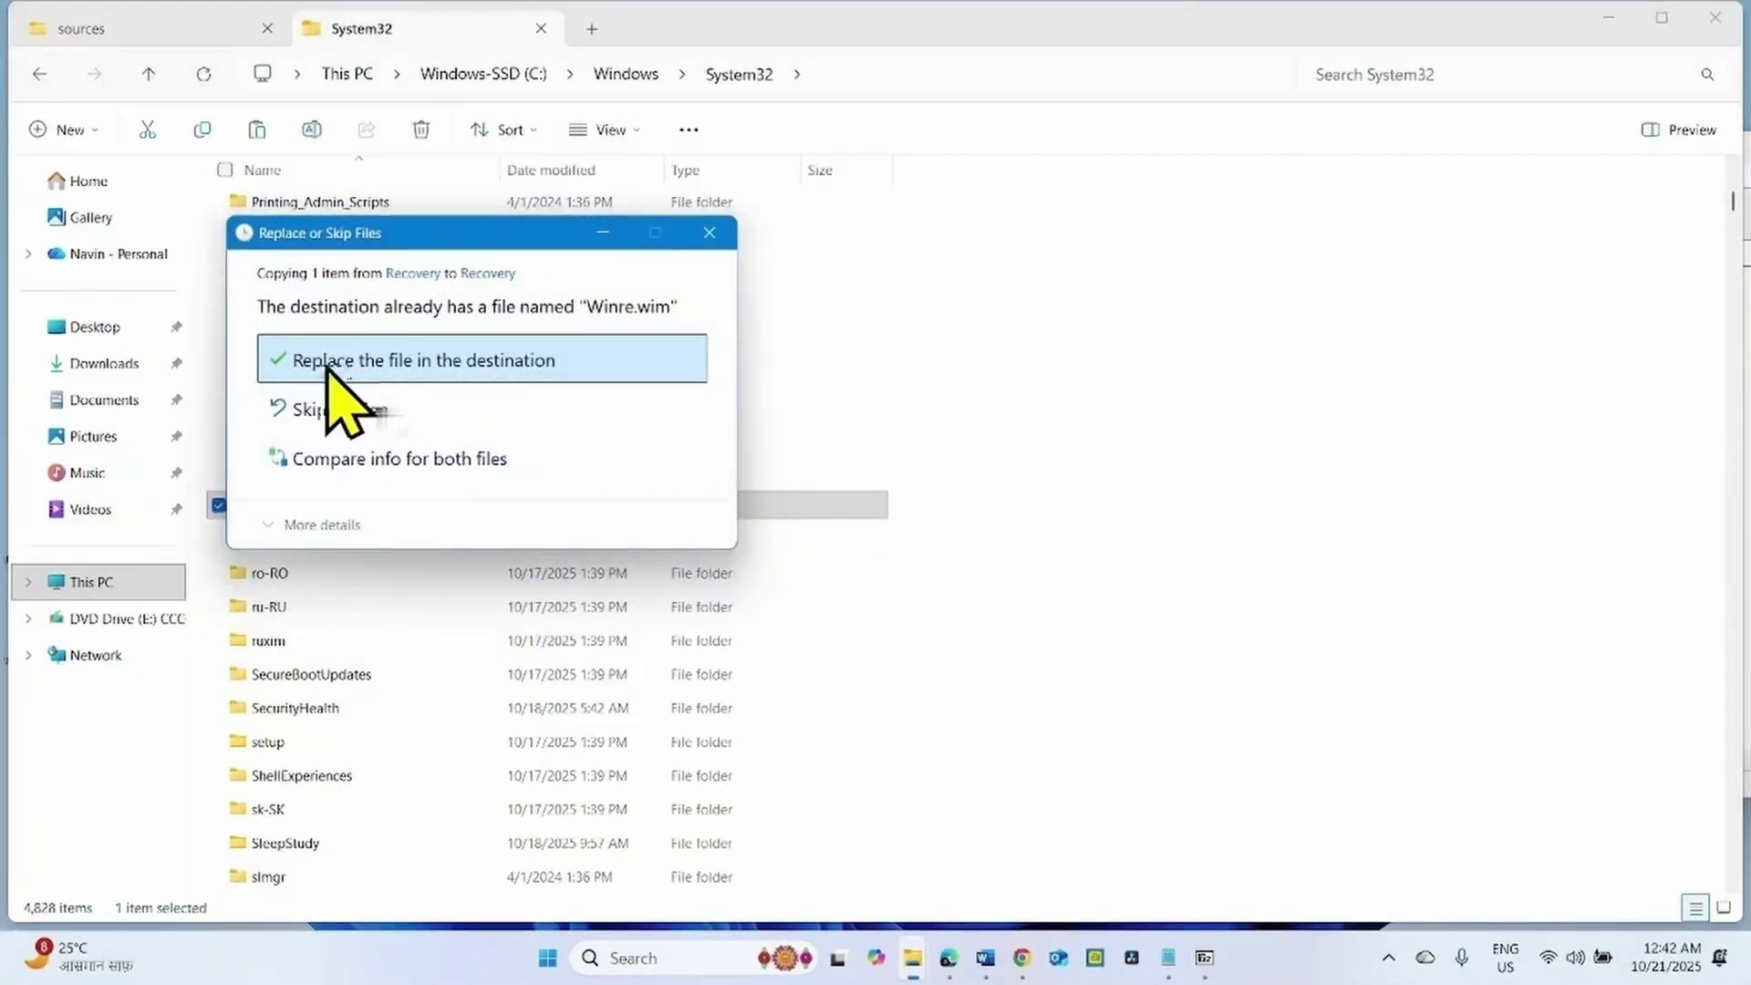
{"action": "left_click", "coordinate": [493, 372]}
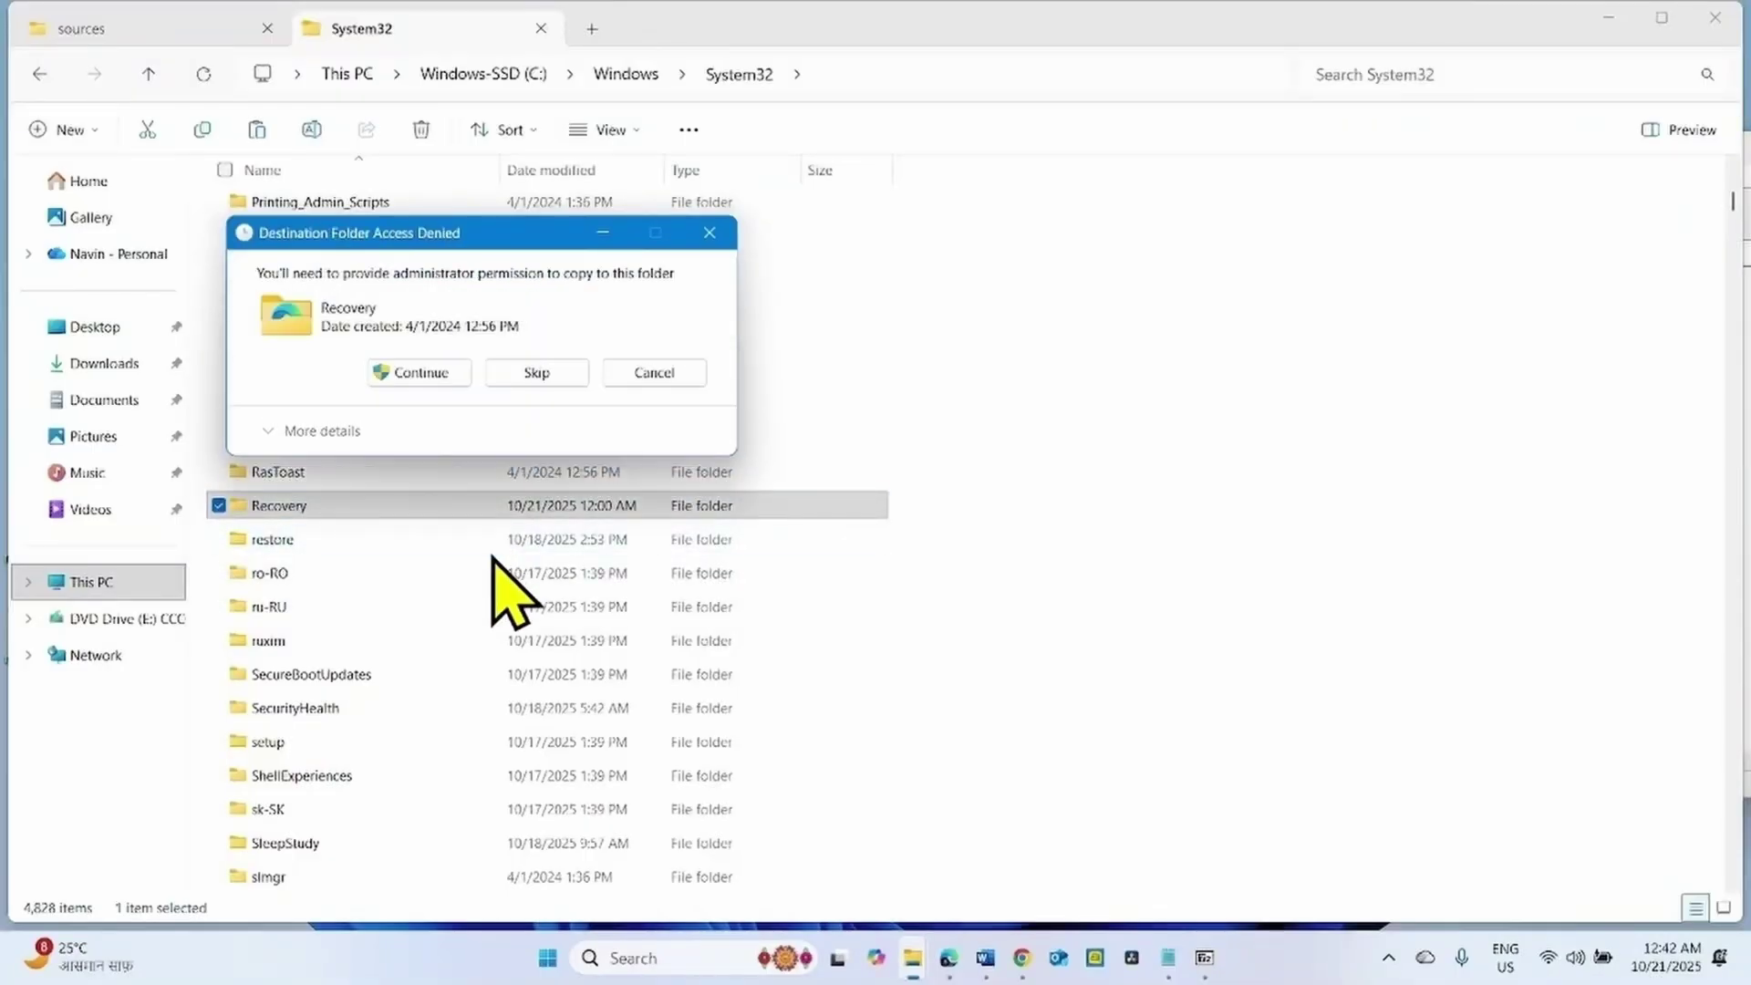
{"action": "left_click", "coordinate": [418, 370]}
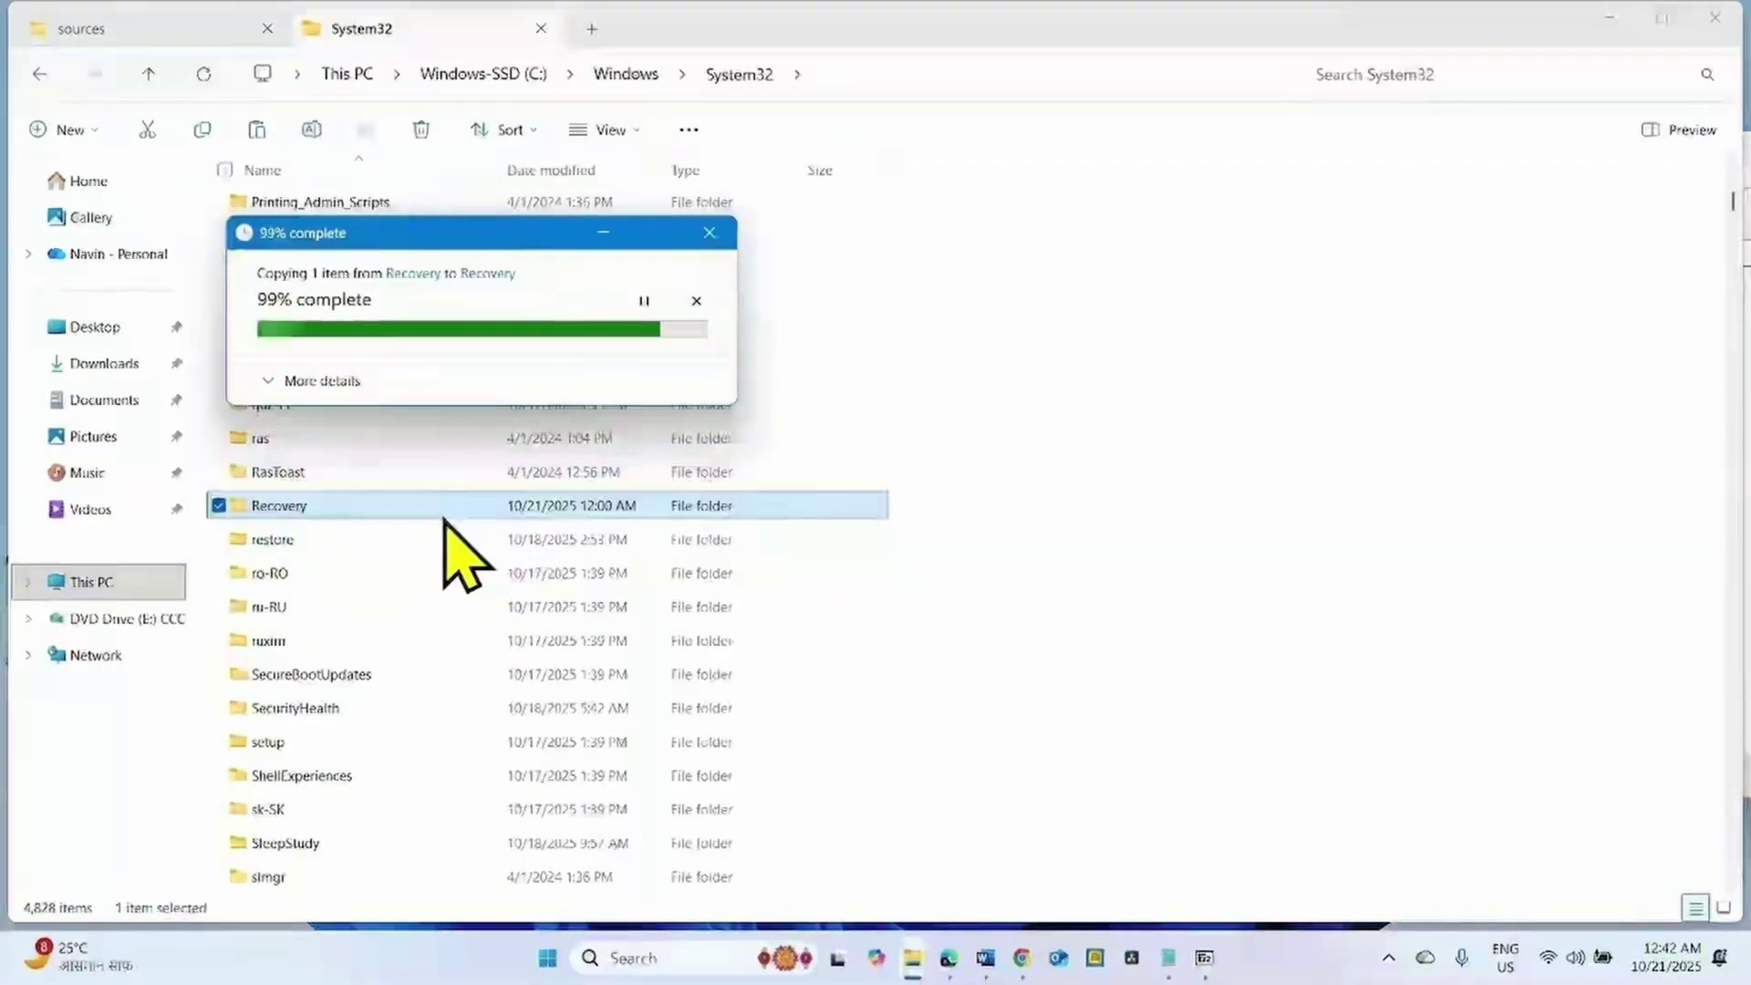
{"action": "left_click", "coordinate": [1268, 483]}
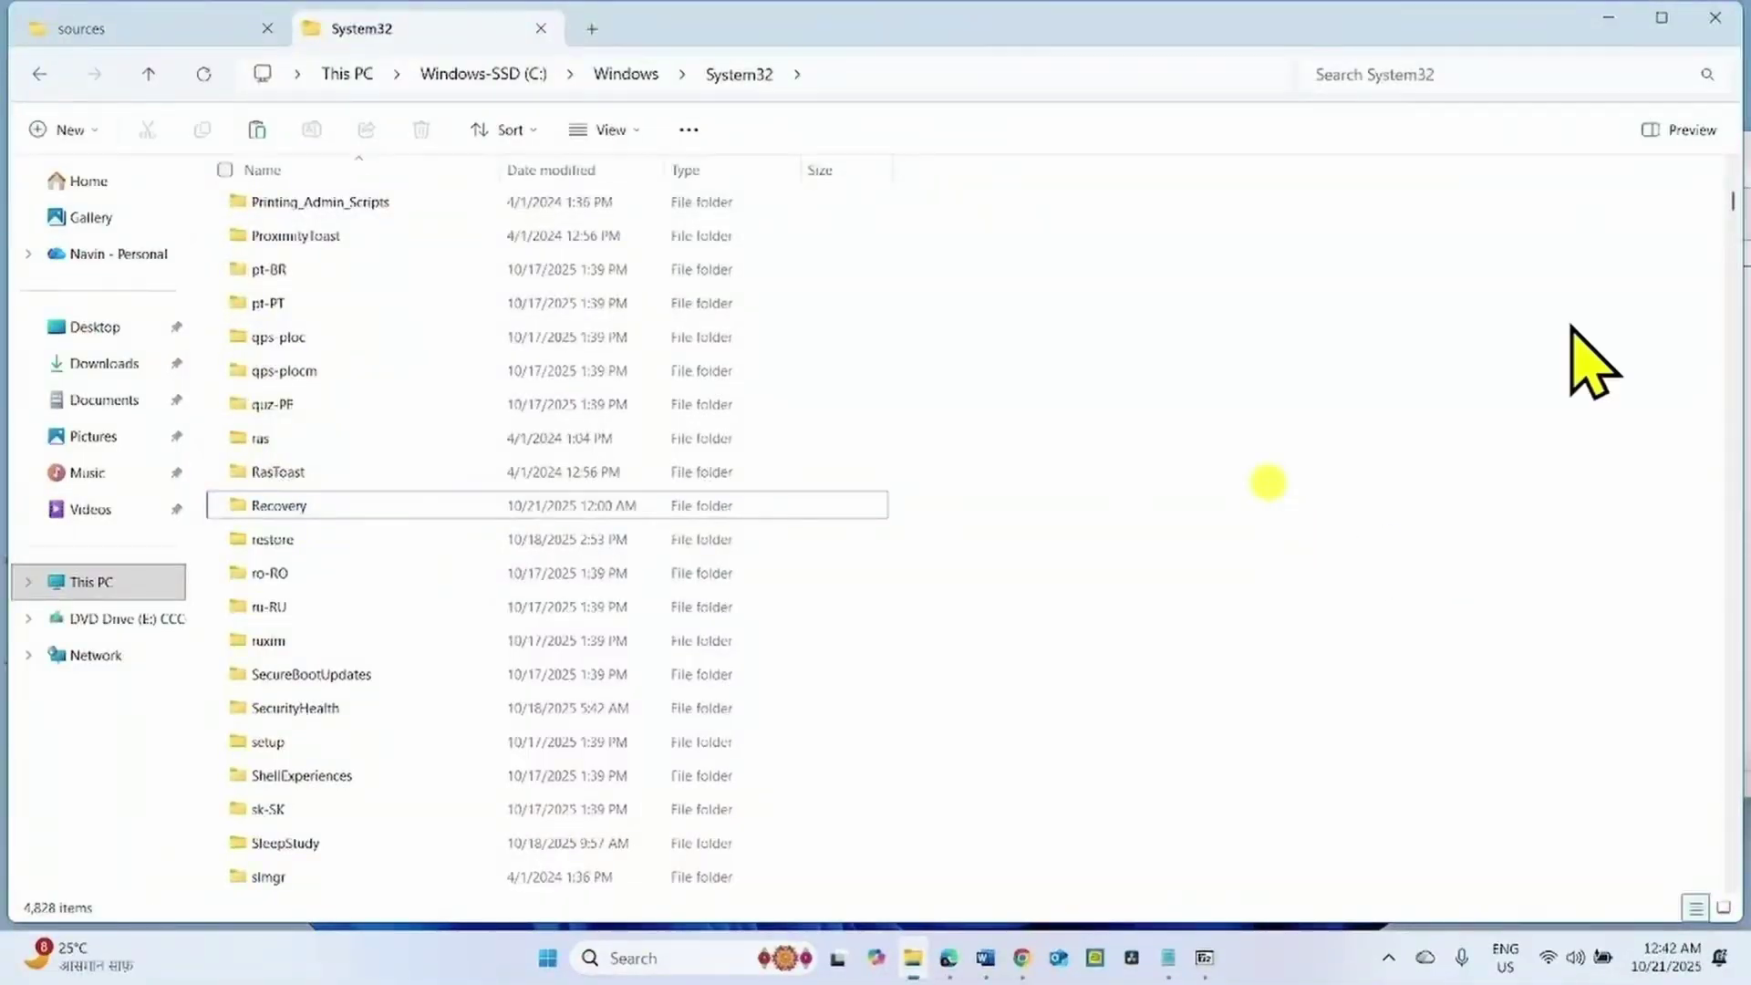
Close File Explorer, the 7-Zip archive window and the Notepad notes.
{"action": "left_click", "coordinate": [1714, 17]}
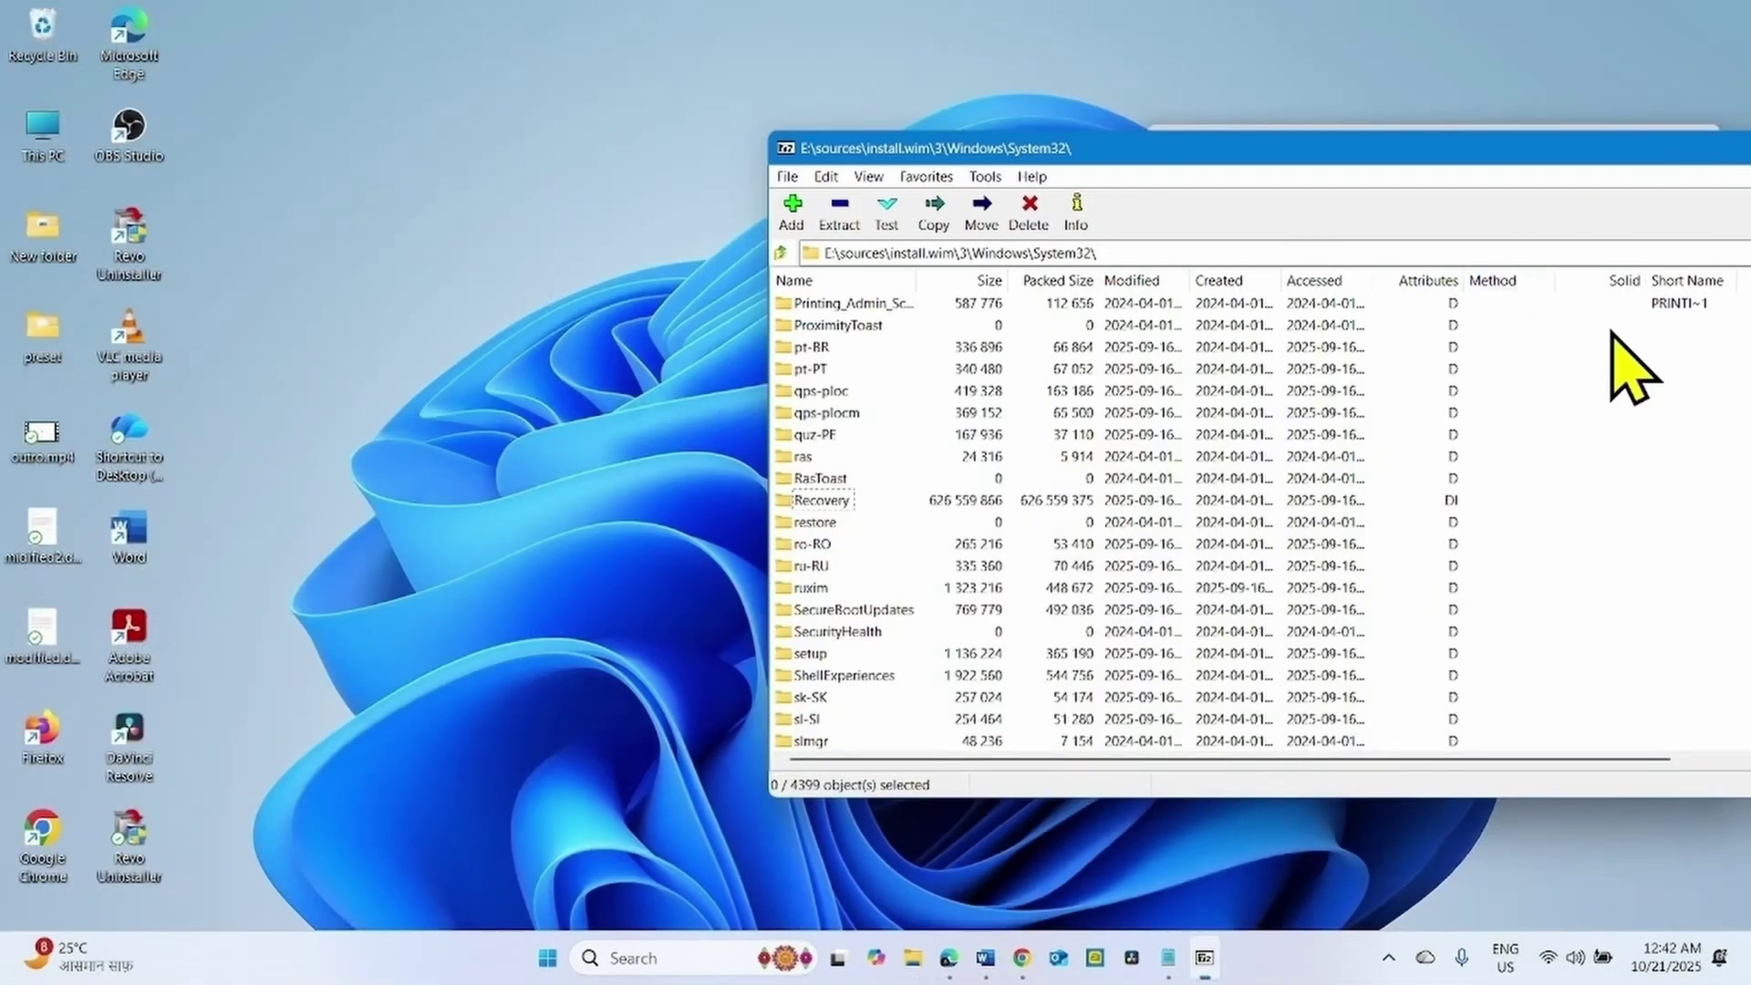
{"action": "left_click_drag", "start_coordinate": [1470, 149], "coordinate": [1016, 85]}
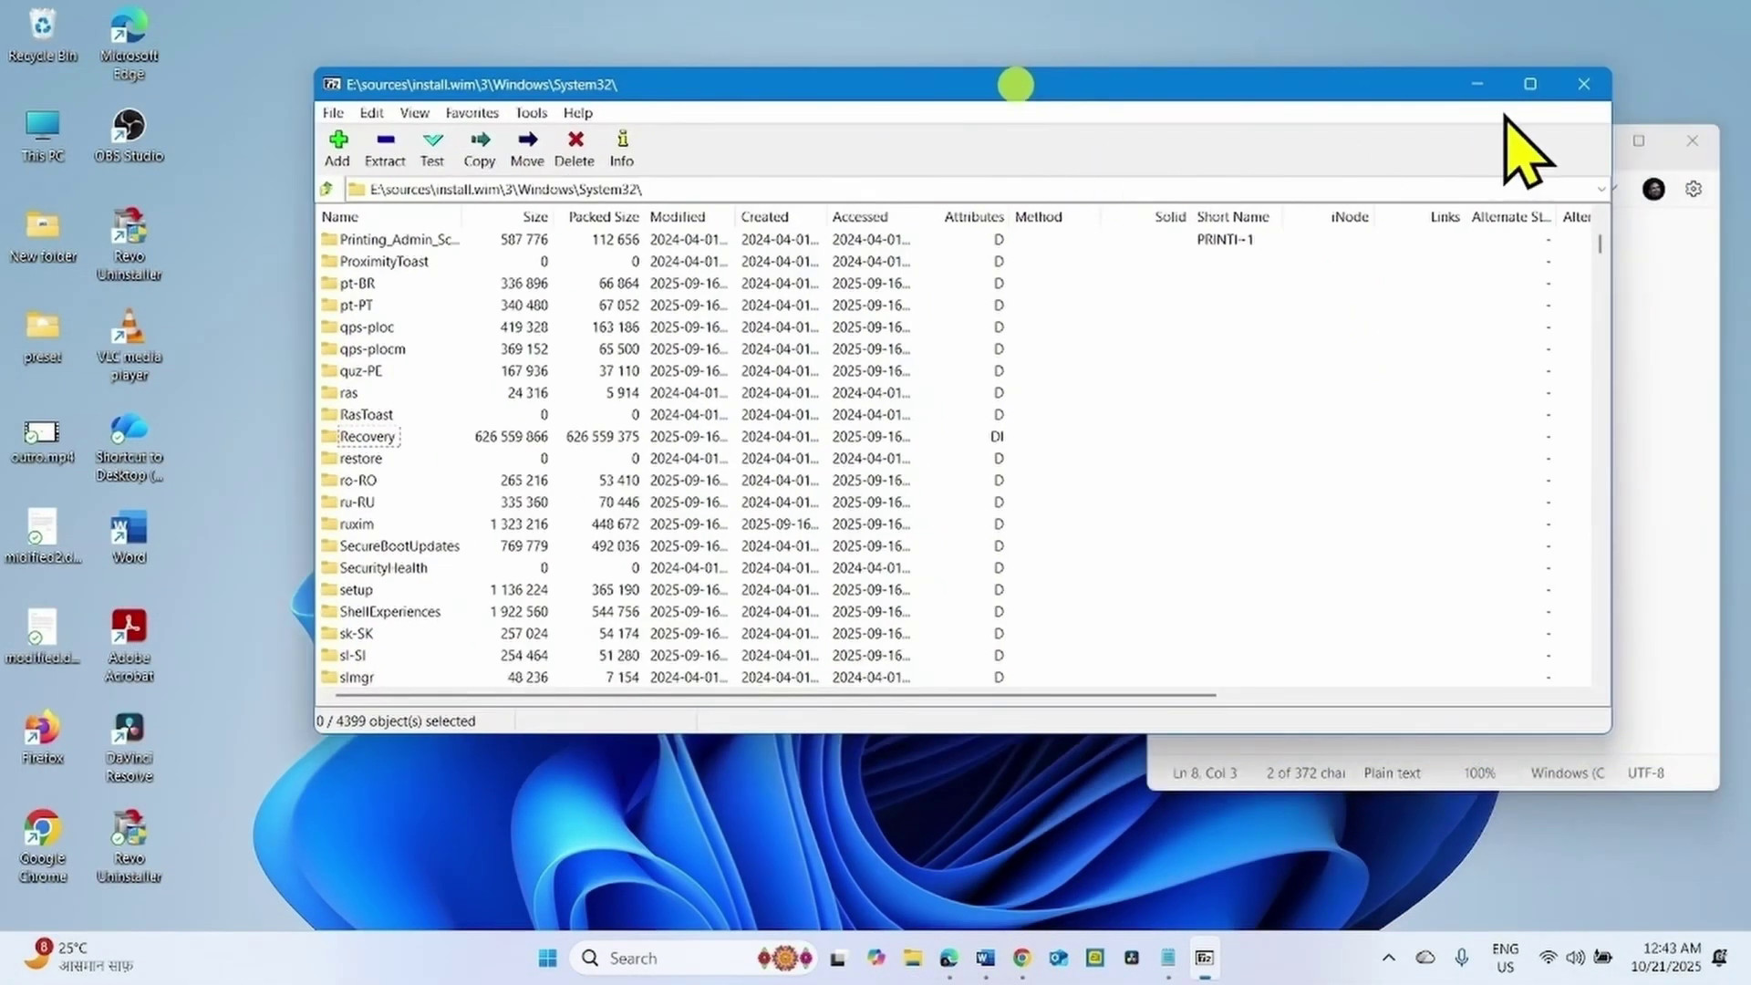
{"action": "left_click", "coordinate": [1582, 87]}
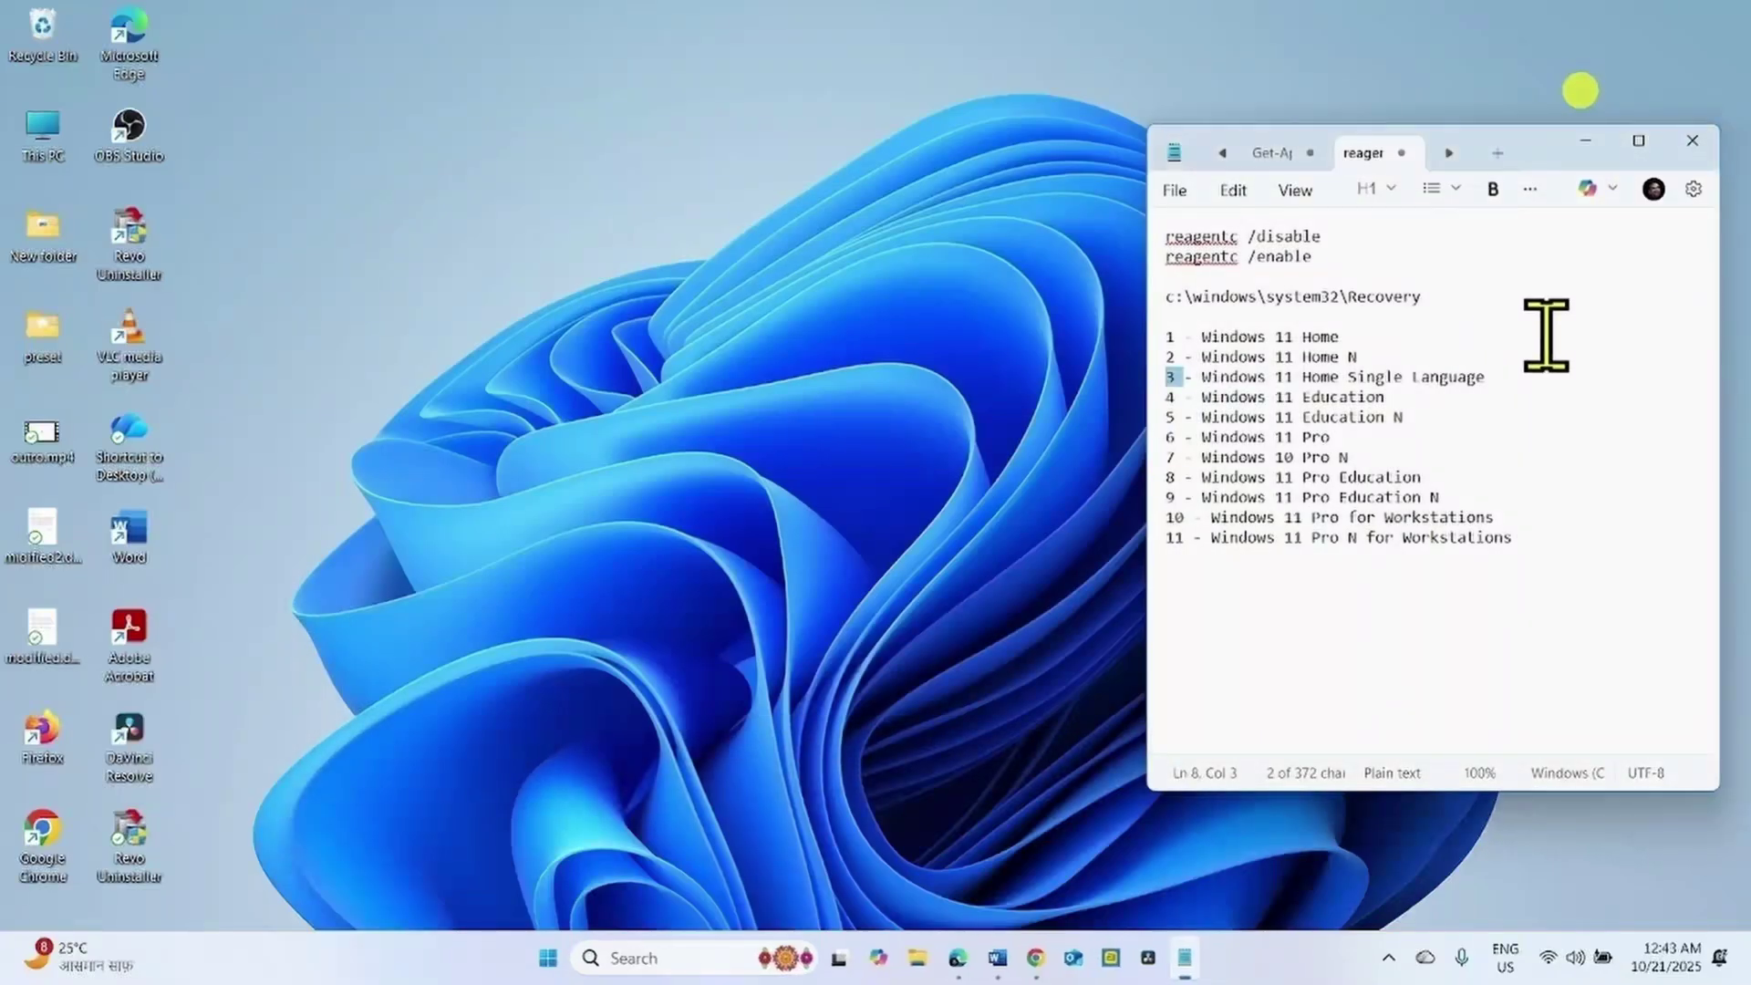
{"action": "left_click", "coordinate": [1692, 146]}
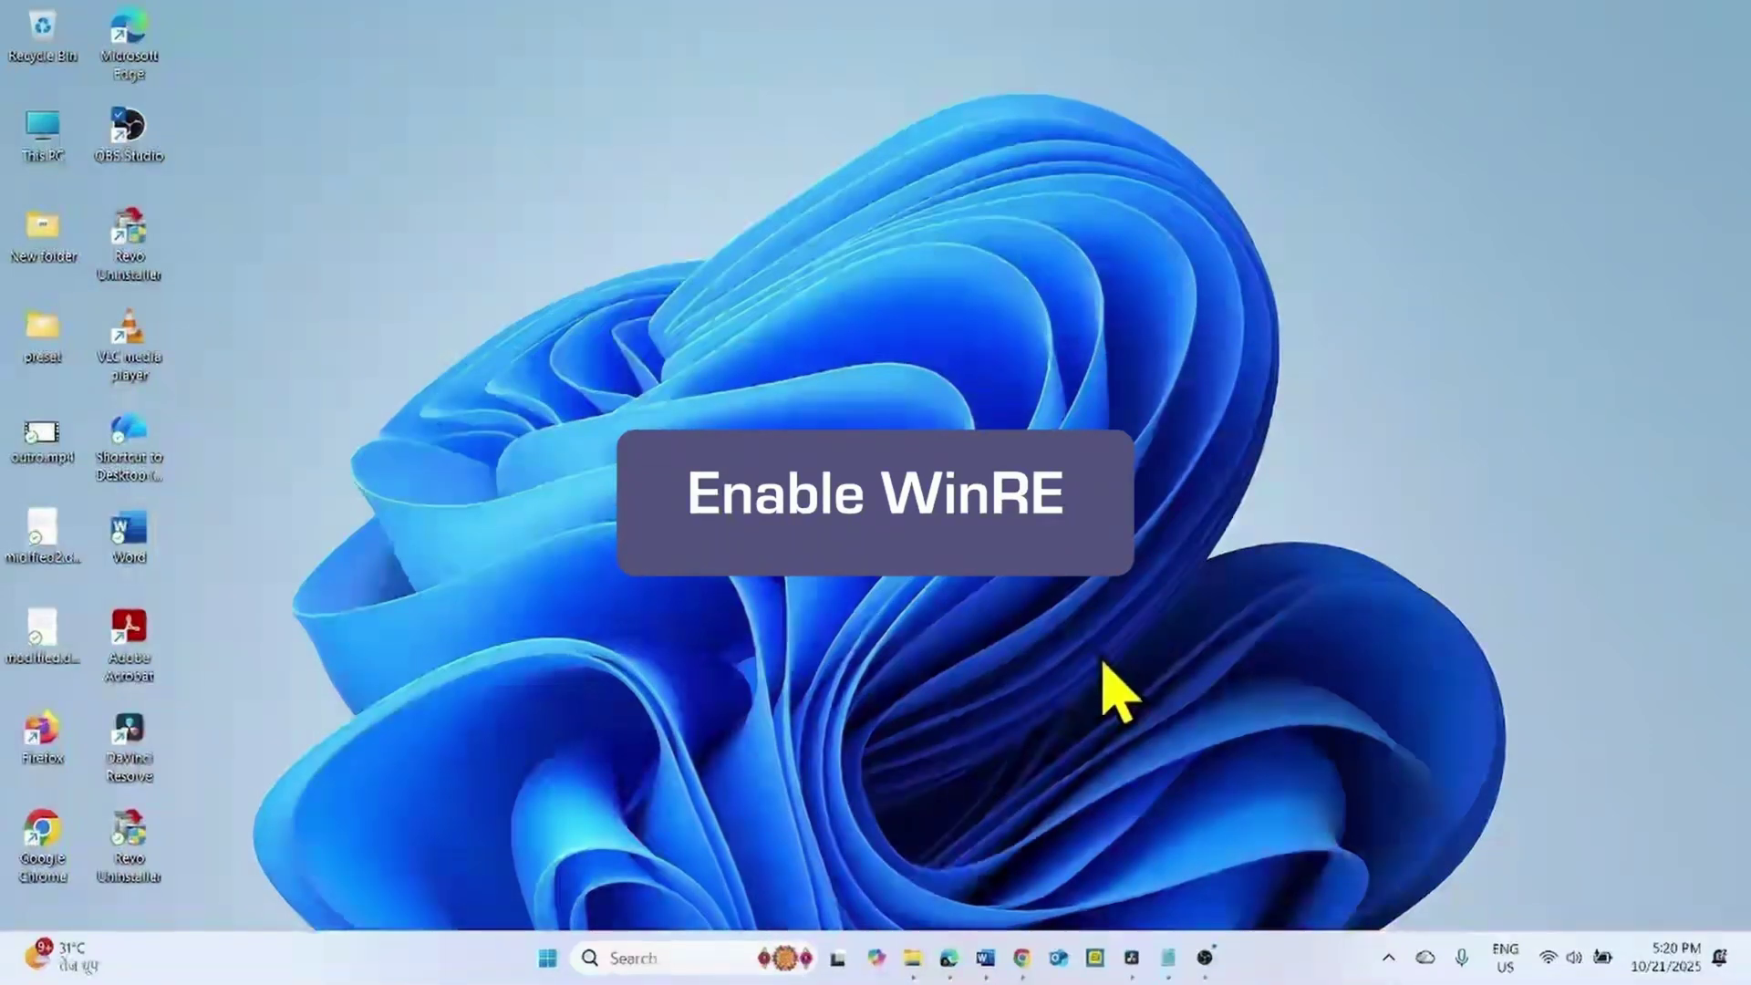
Search for cmd and launch Command Prompt as administrator.
{"action": "left_click", "coordinate": [675, 956]}
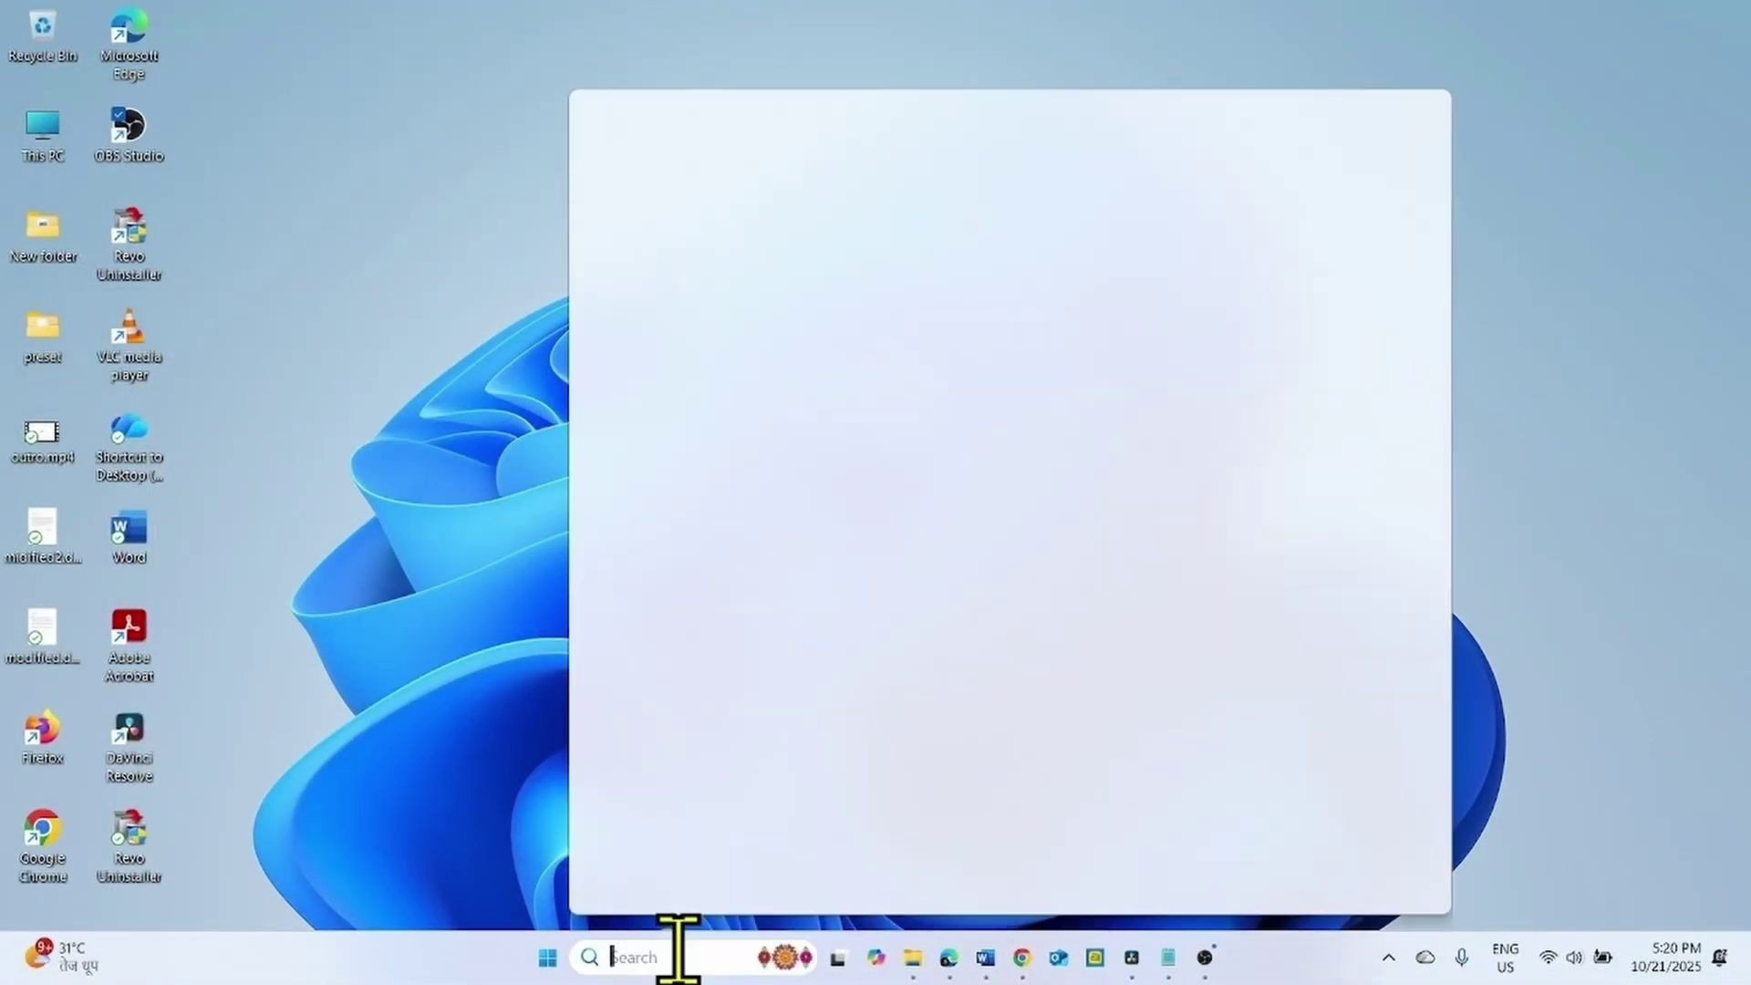
{"action": "type", "text": "cmd"}
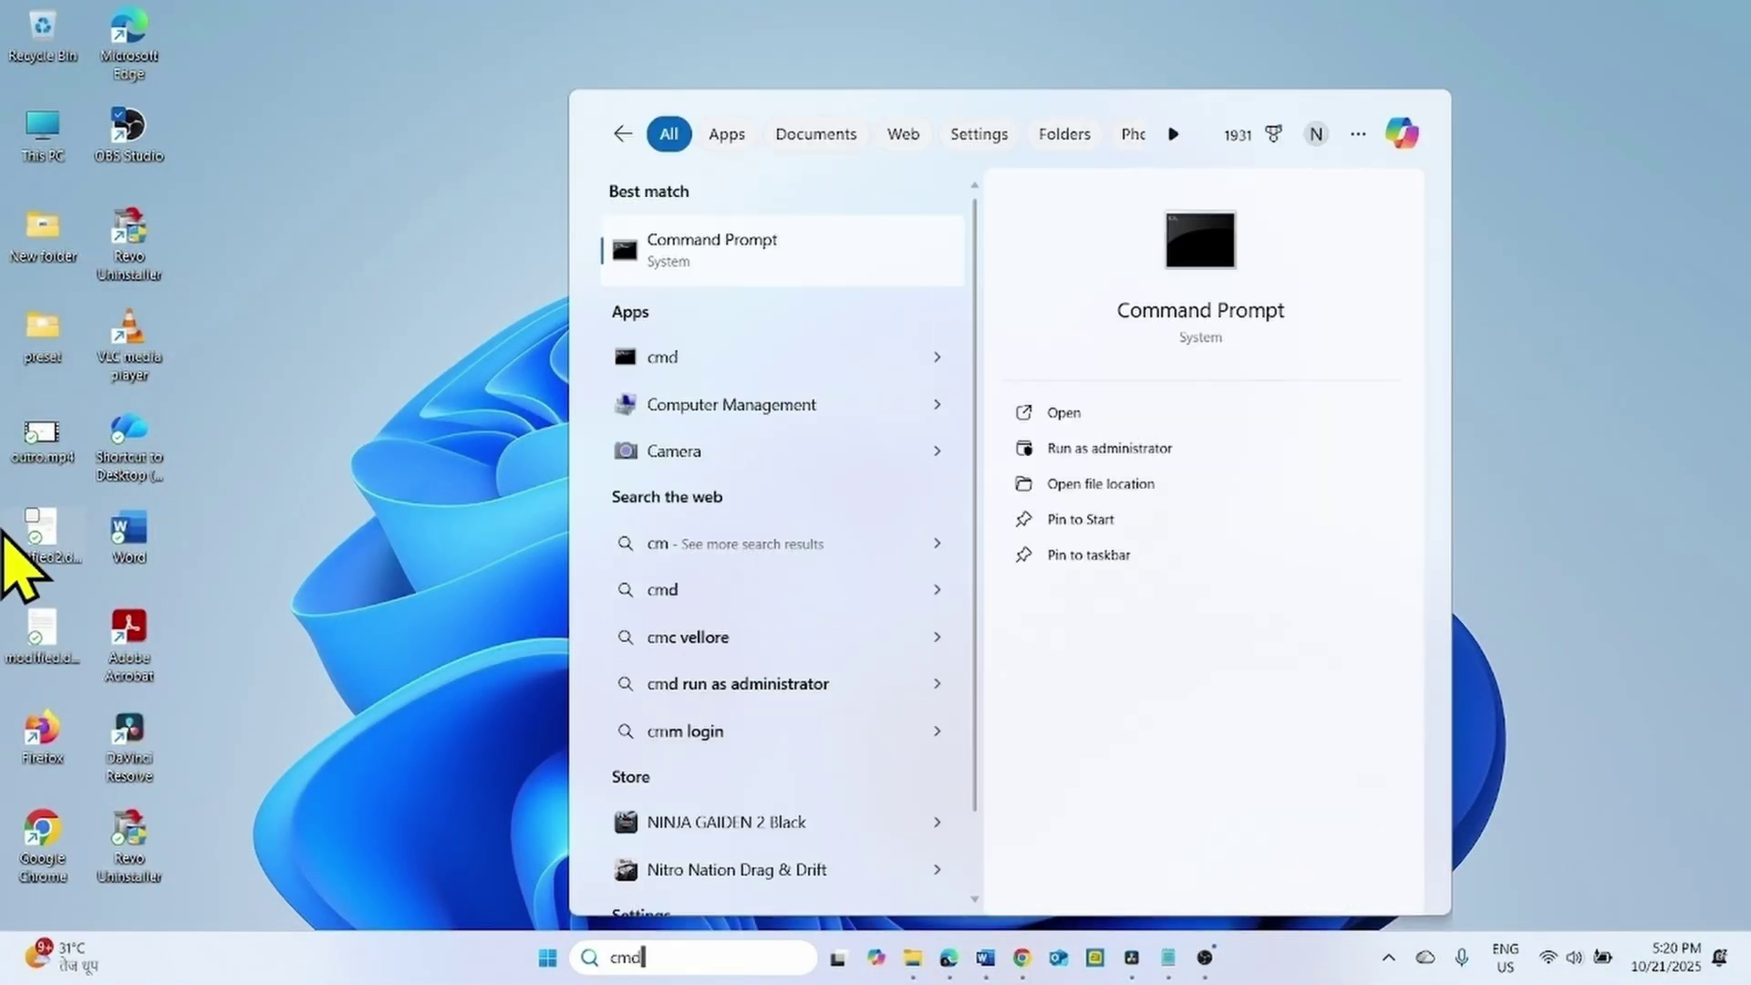
{"action": "left_click", "coordinate": [668, 260]}
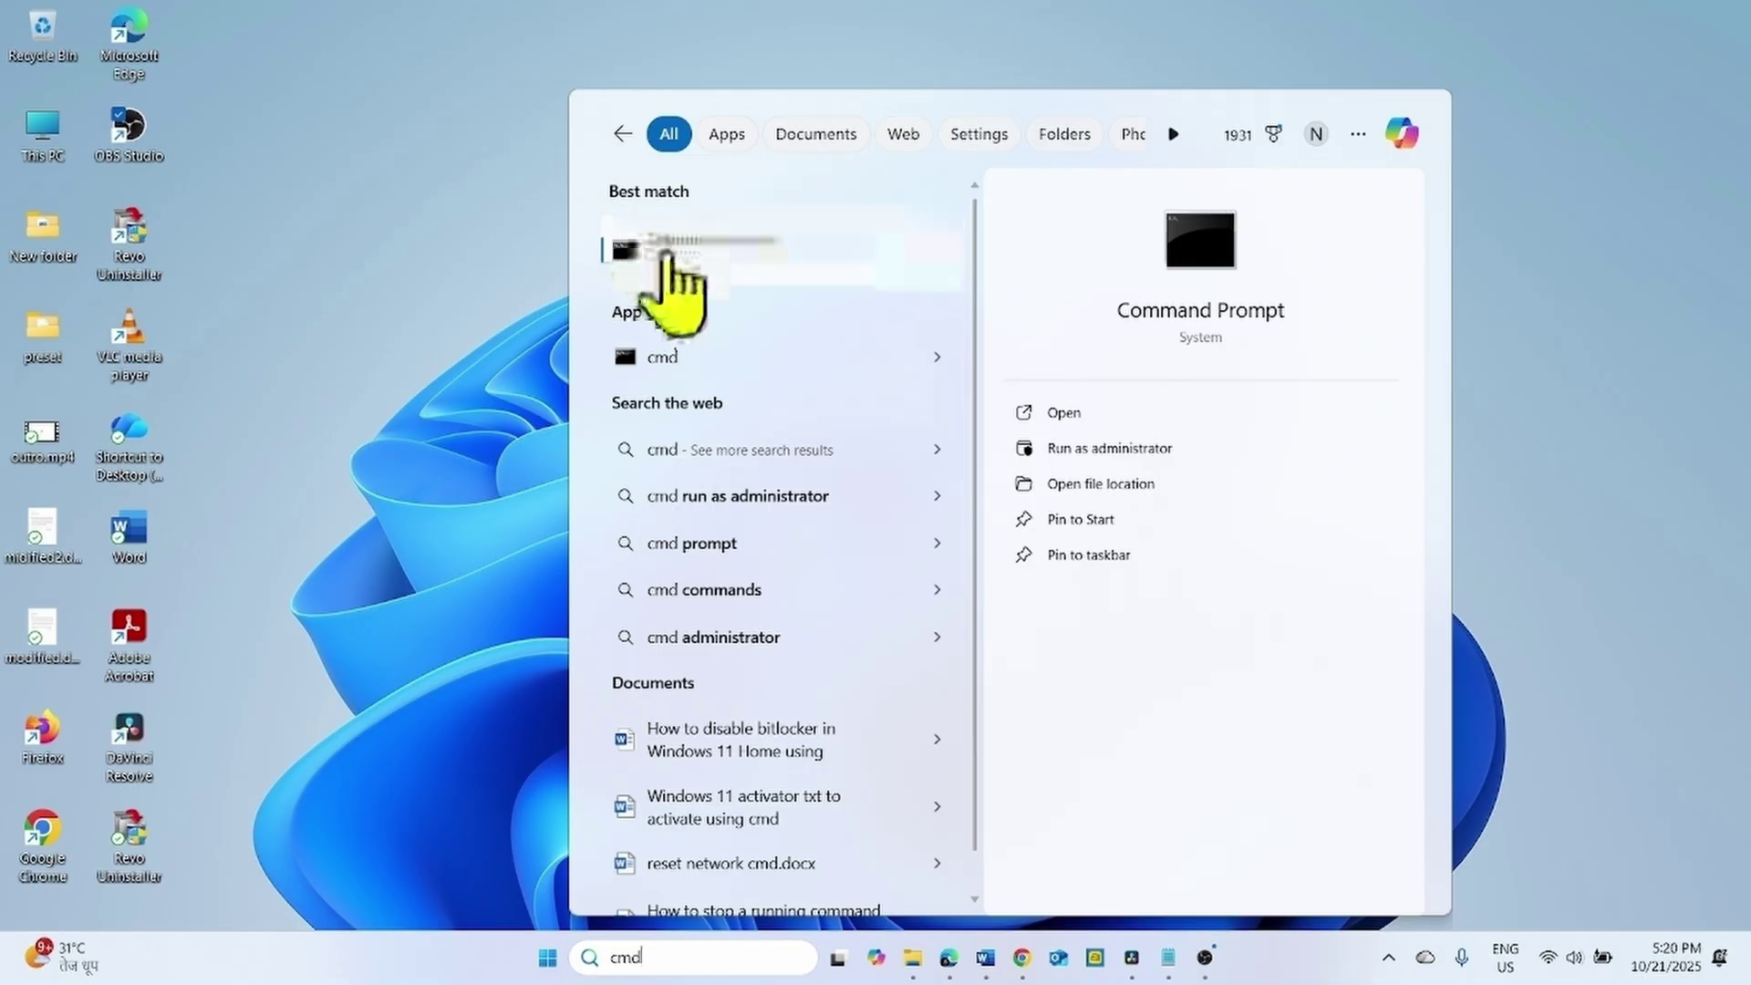
{"action": "right_click", "coordinate": [668, 259]}
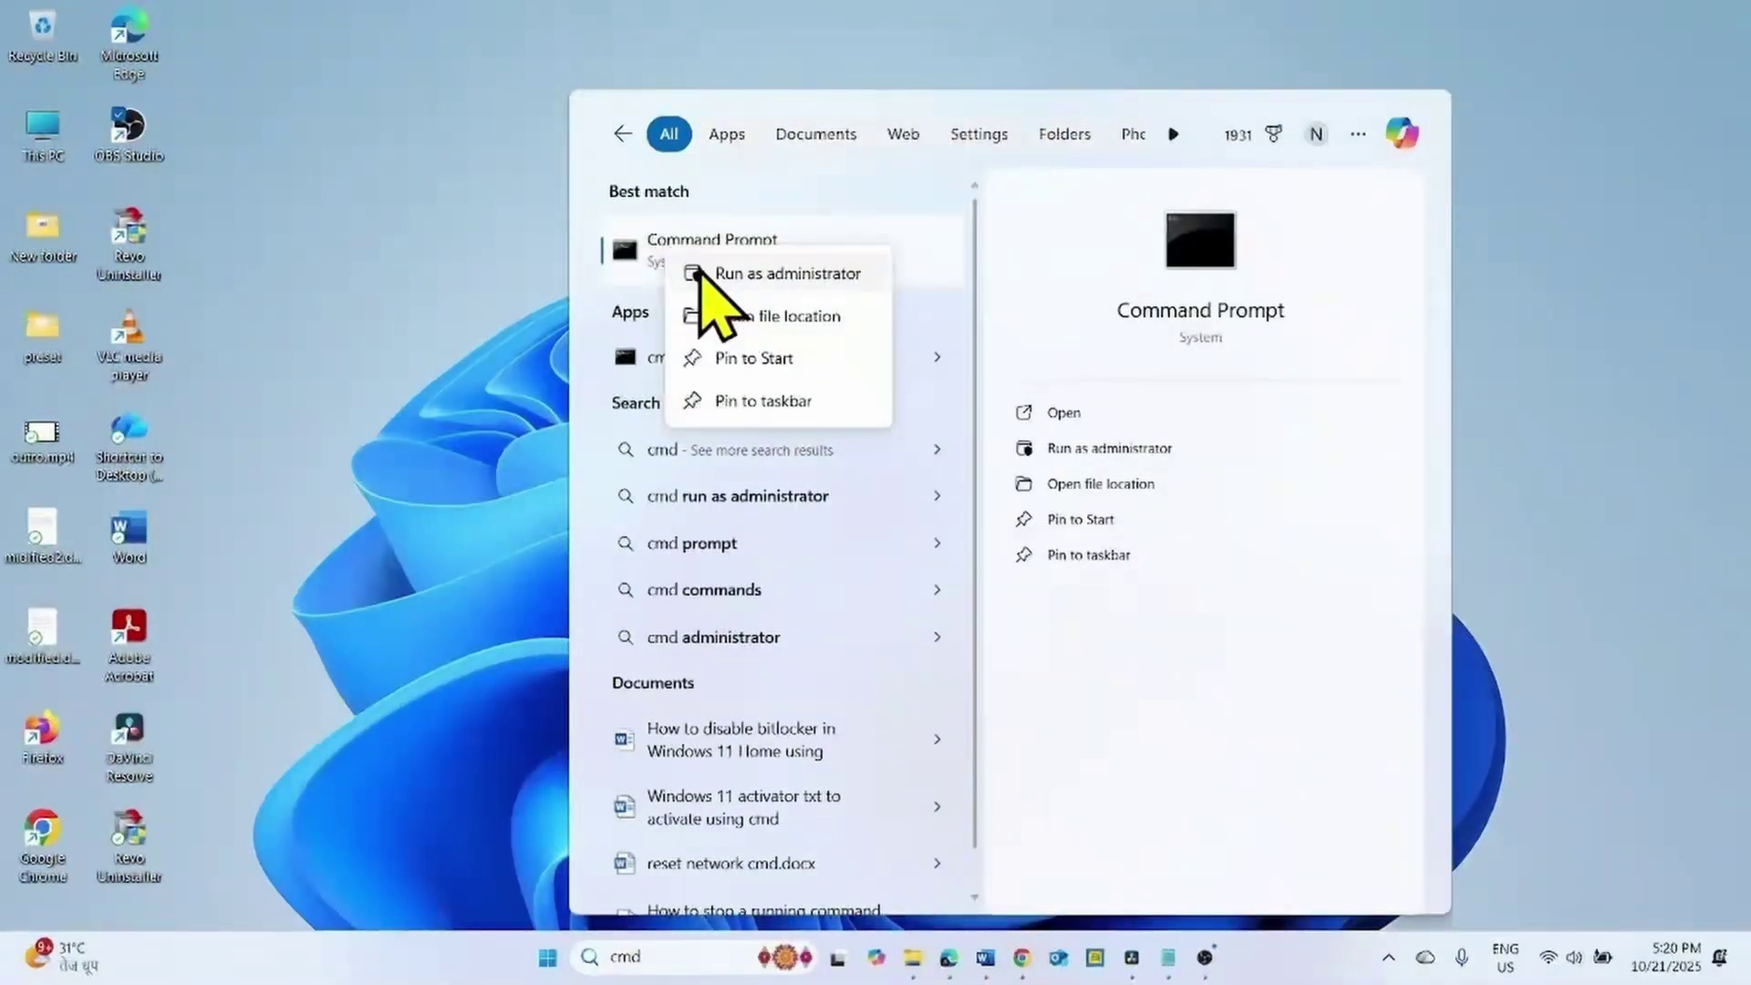
{"action": "left_click", "coordinate": [702, 273]}
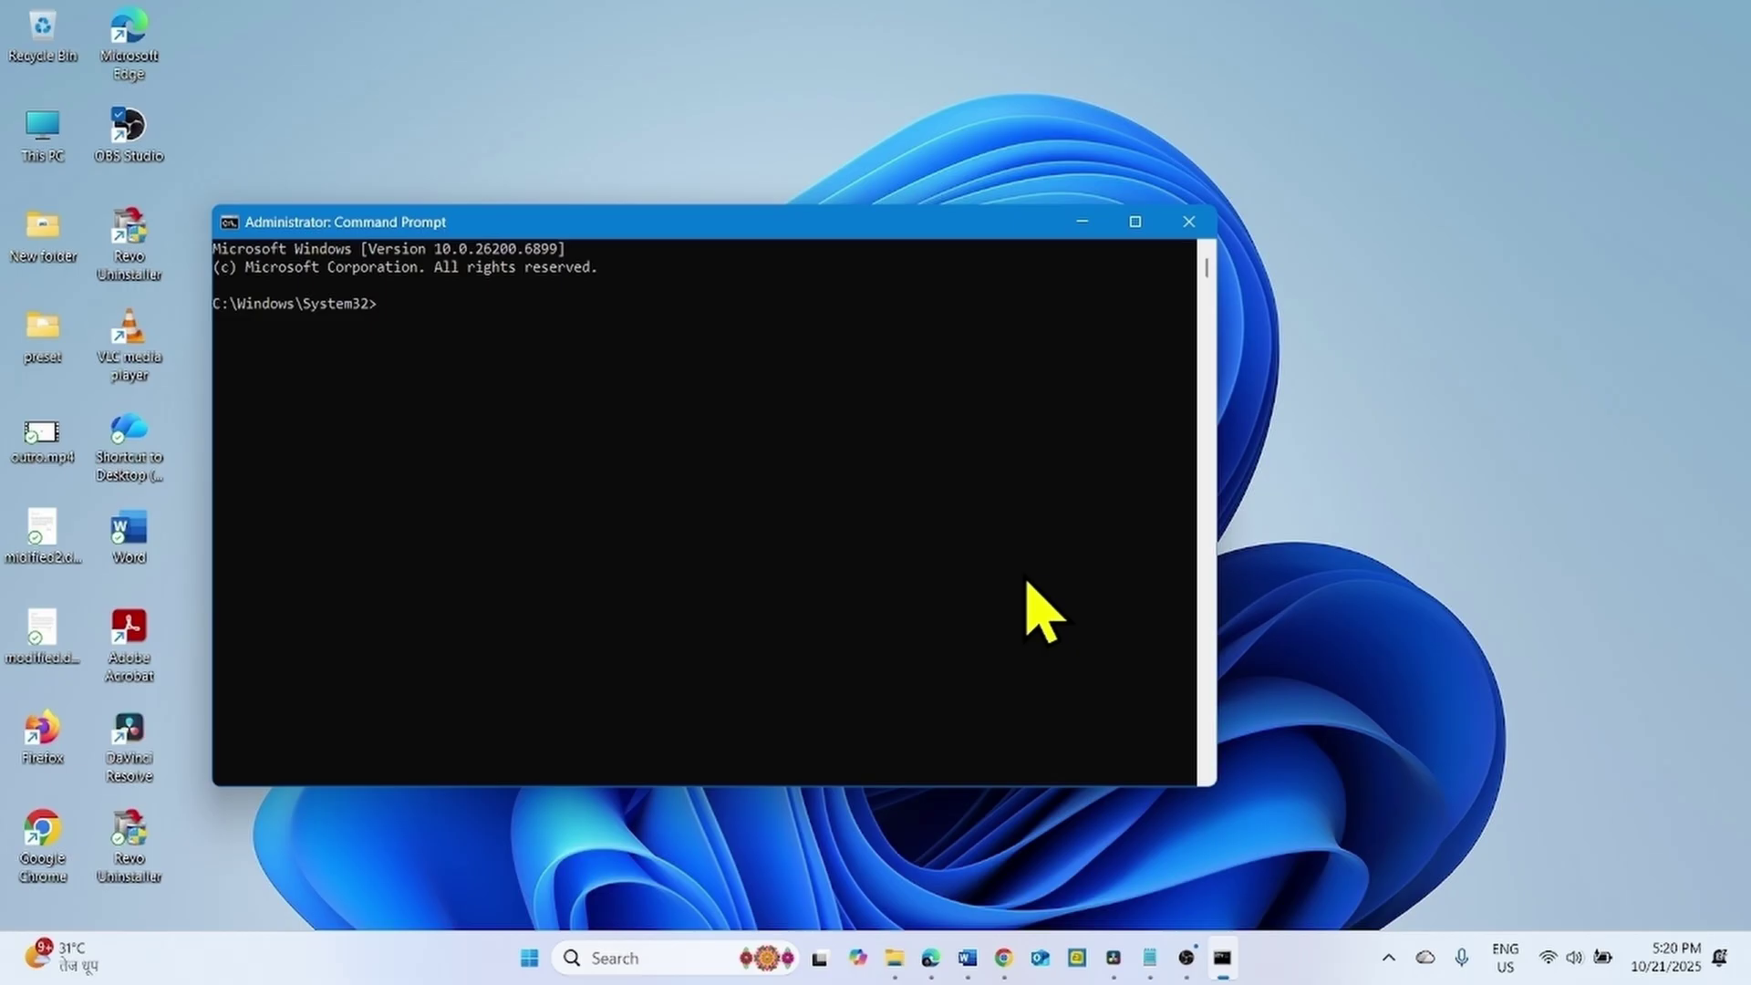
Copy the 'reagentc /enable' line from the Notepad notes.
{"action": "left_click_drag", "start_coordinate": [1217, 438], "coordinate": [1005, 414]}
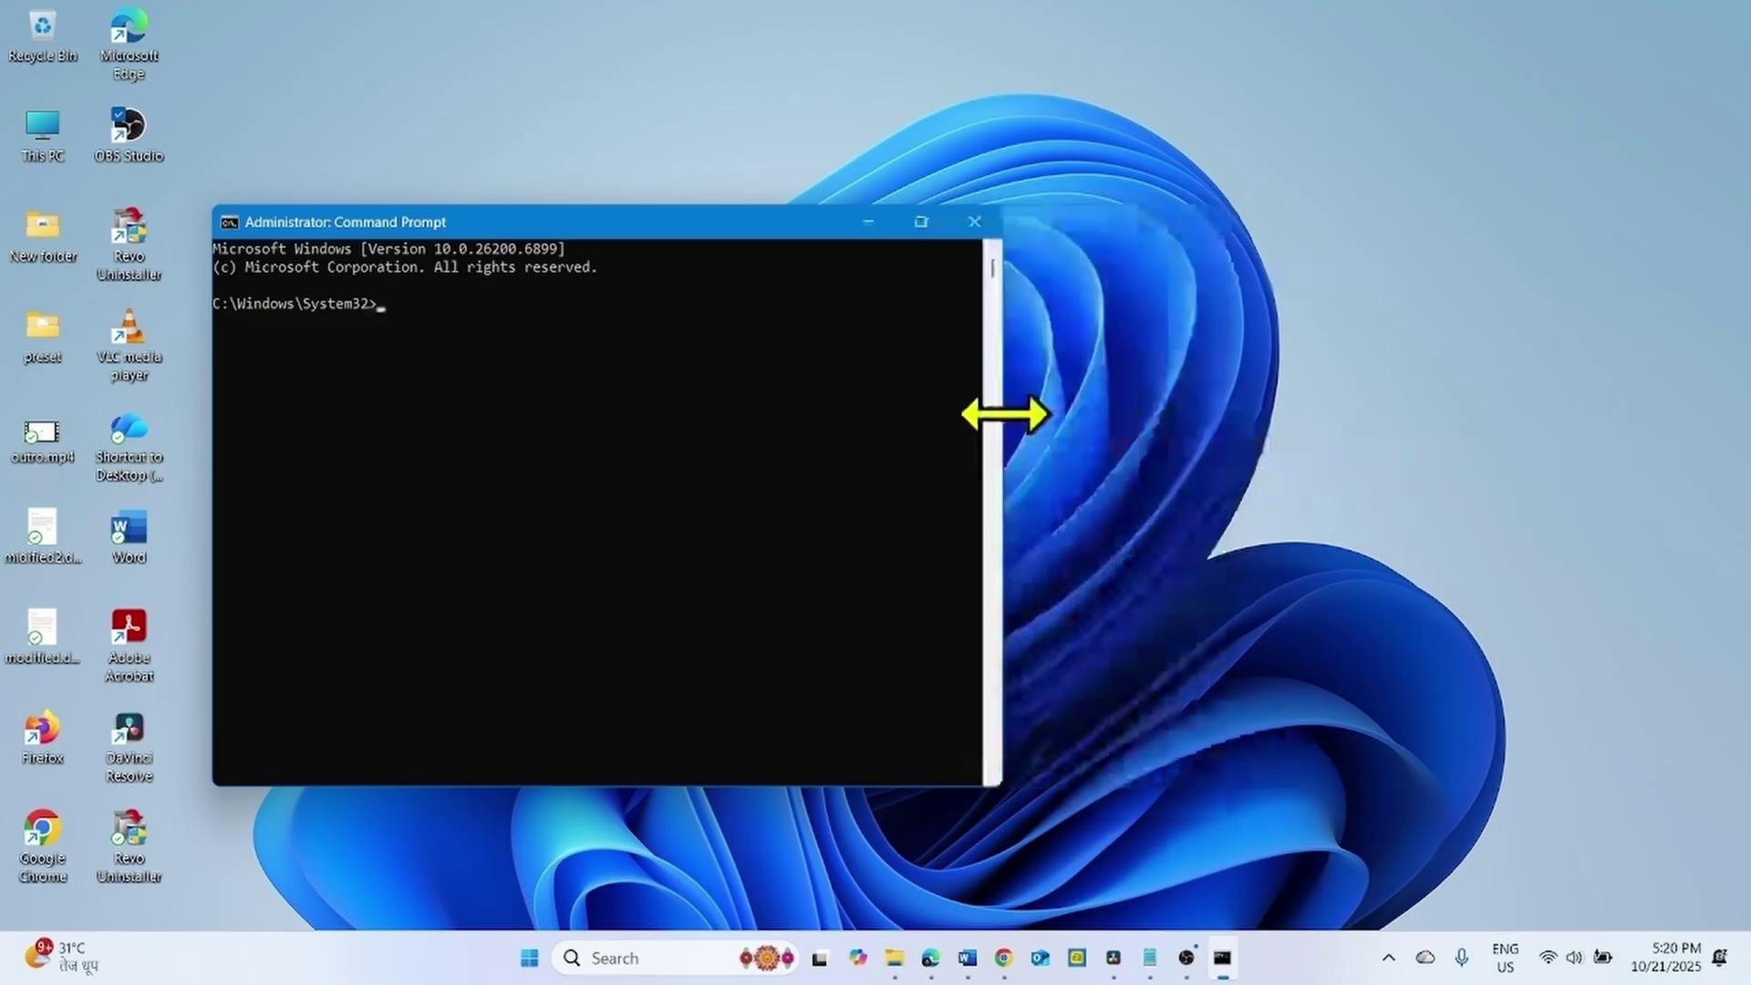
{"action": "left_click", "coordinate": [1151, 956]}
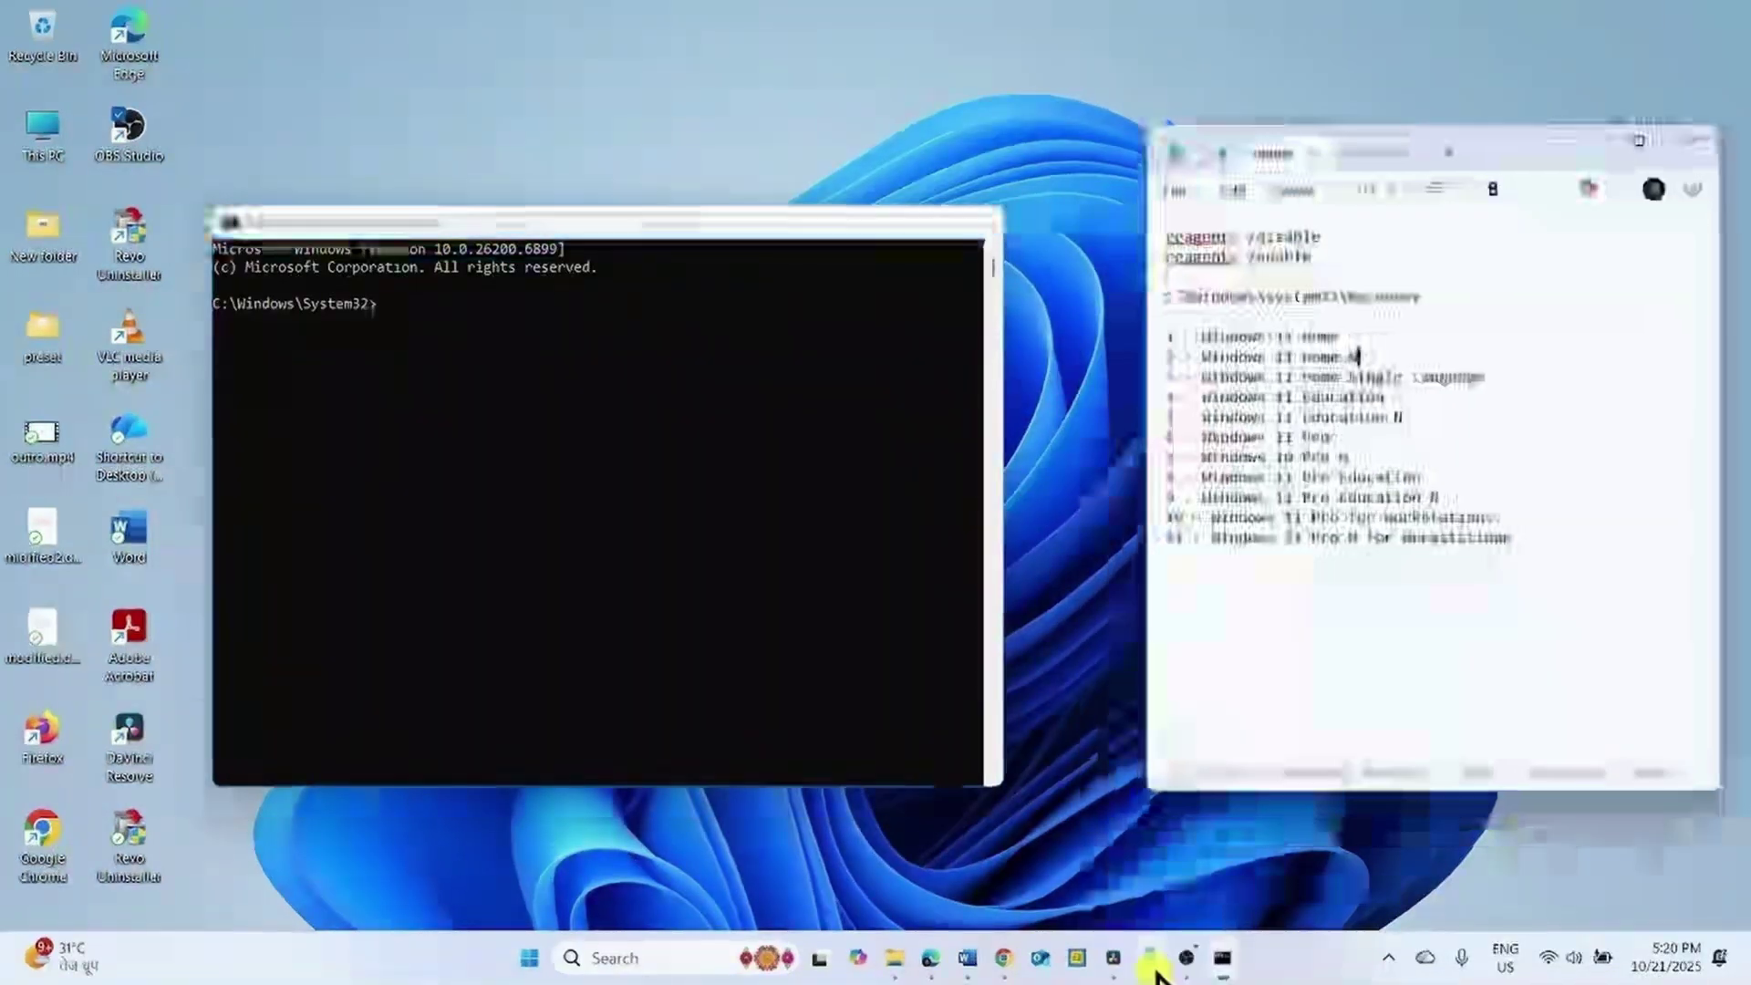
{"action": "left_click", "coordinate": [1318, 256]}
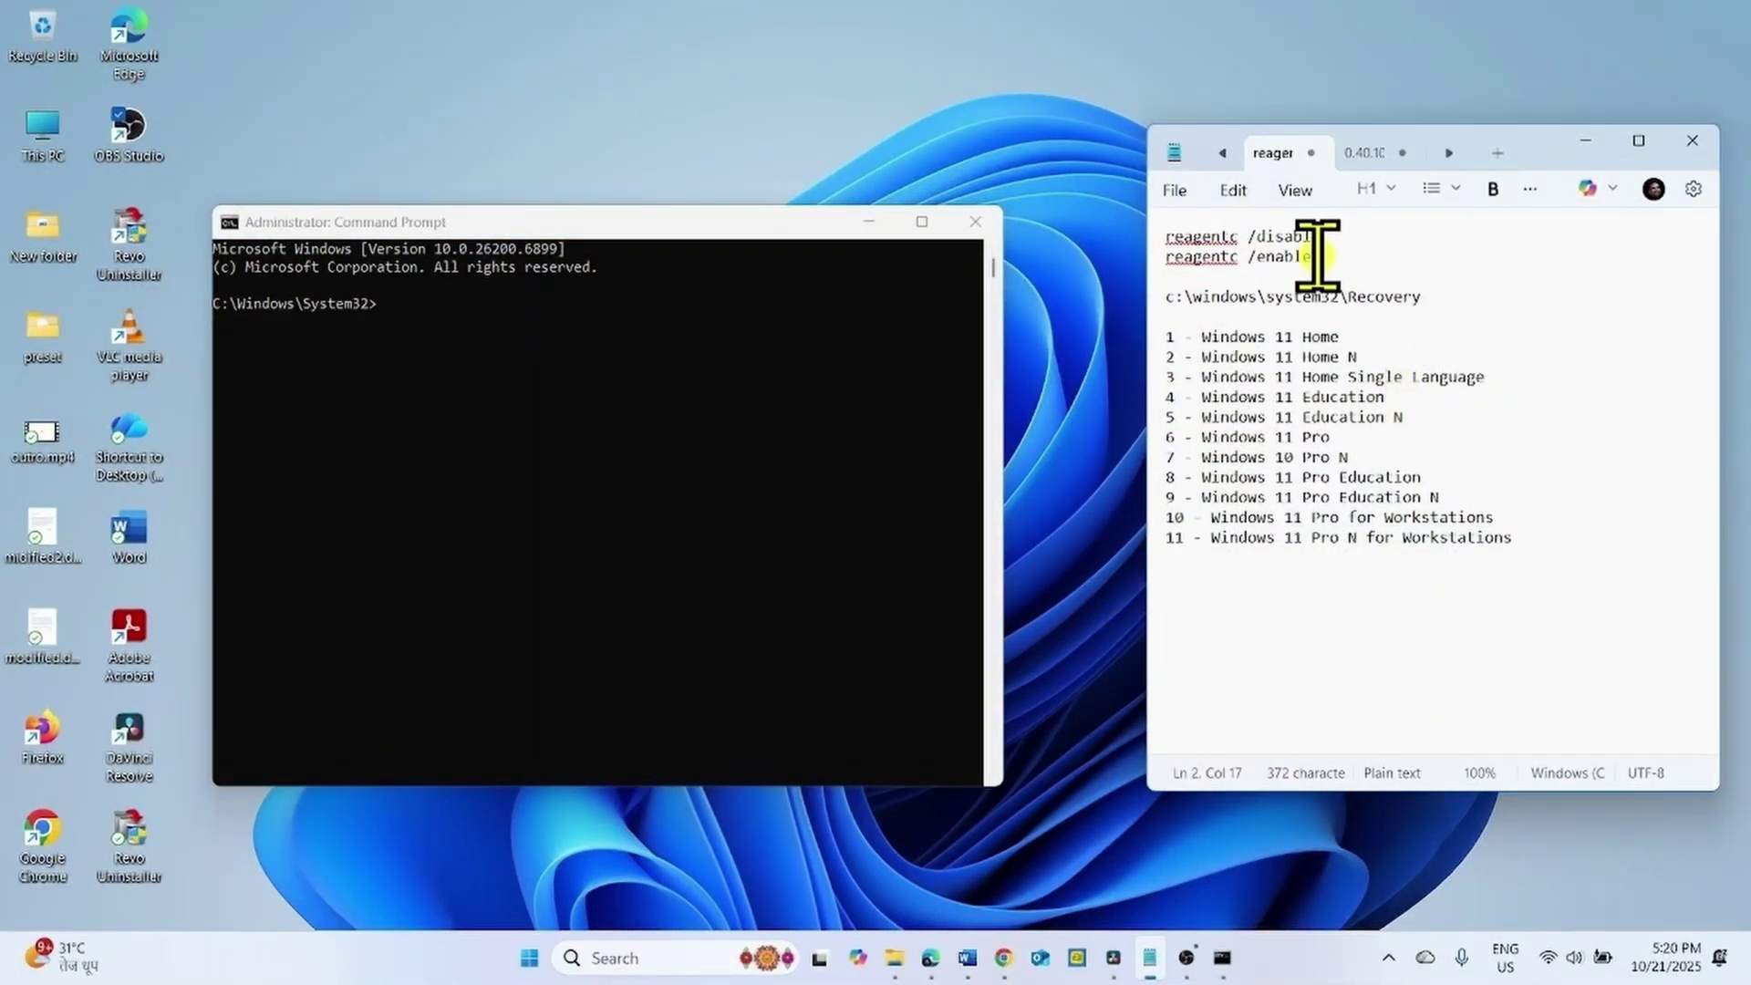
{"action": "left_click_drag", "start_coordinate": [1318, 256], "coordinate": [1137, 252]}
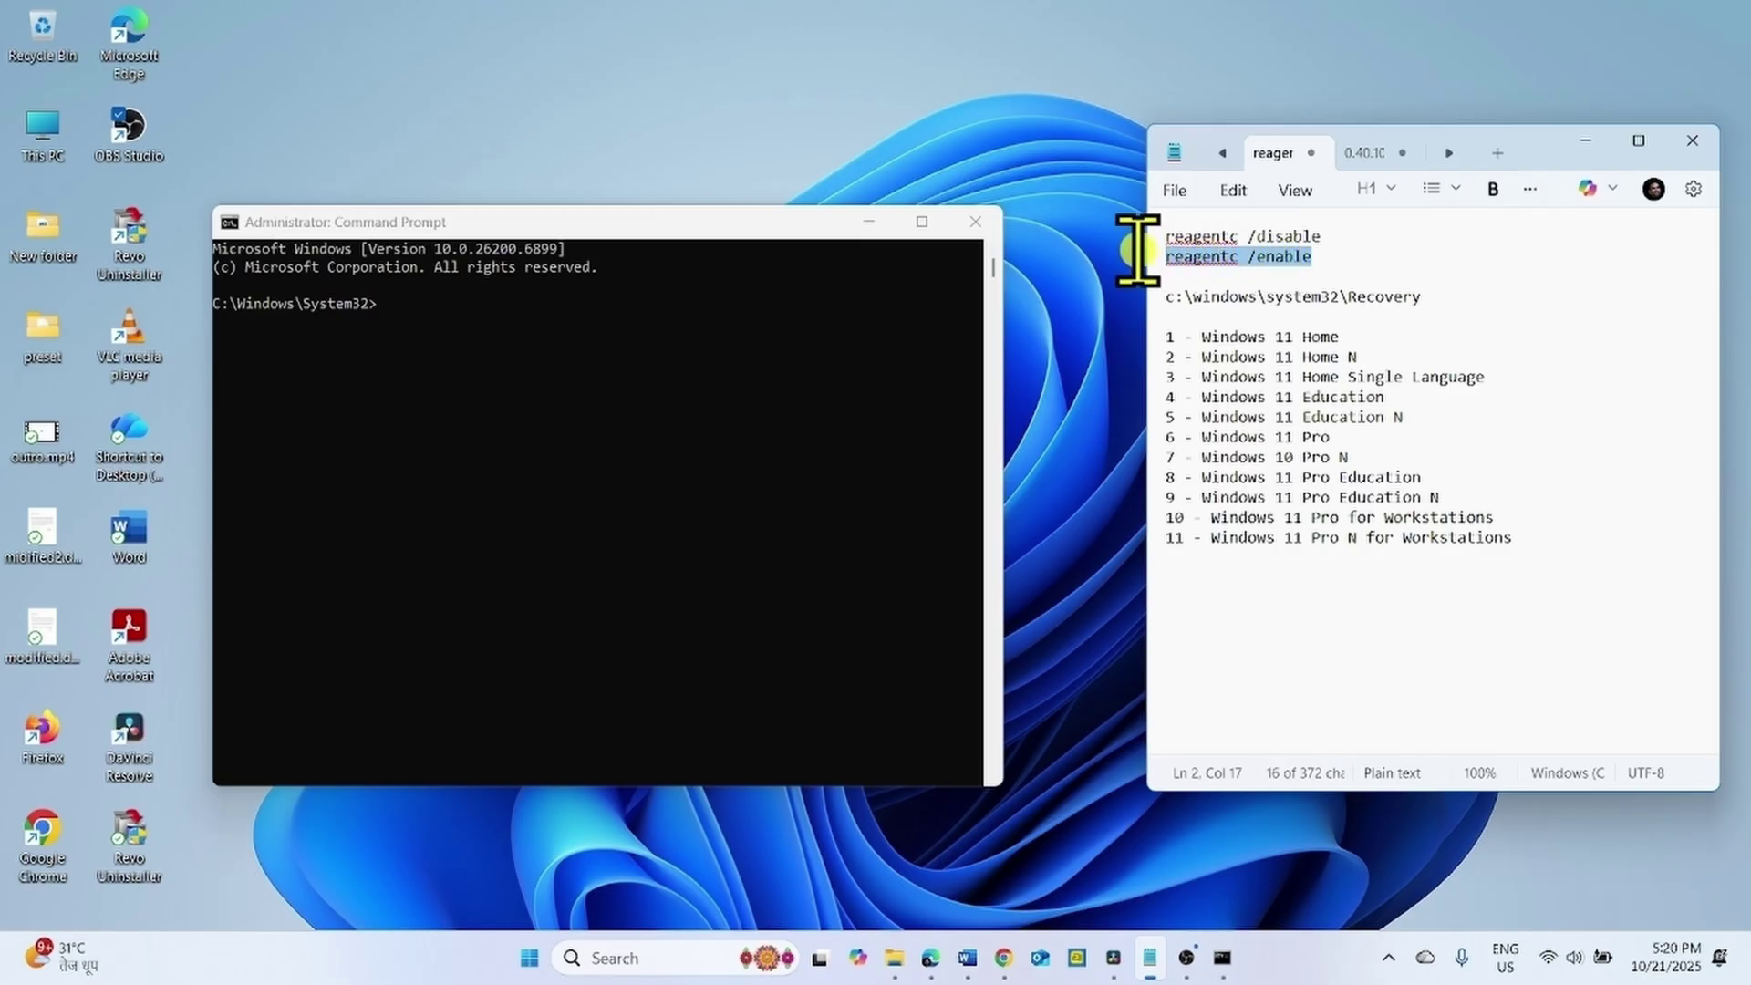
{"action": "right_click", "coordinate": [1229, 267]}
{"action": "left_click", "coordinate": [1328, 297]}
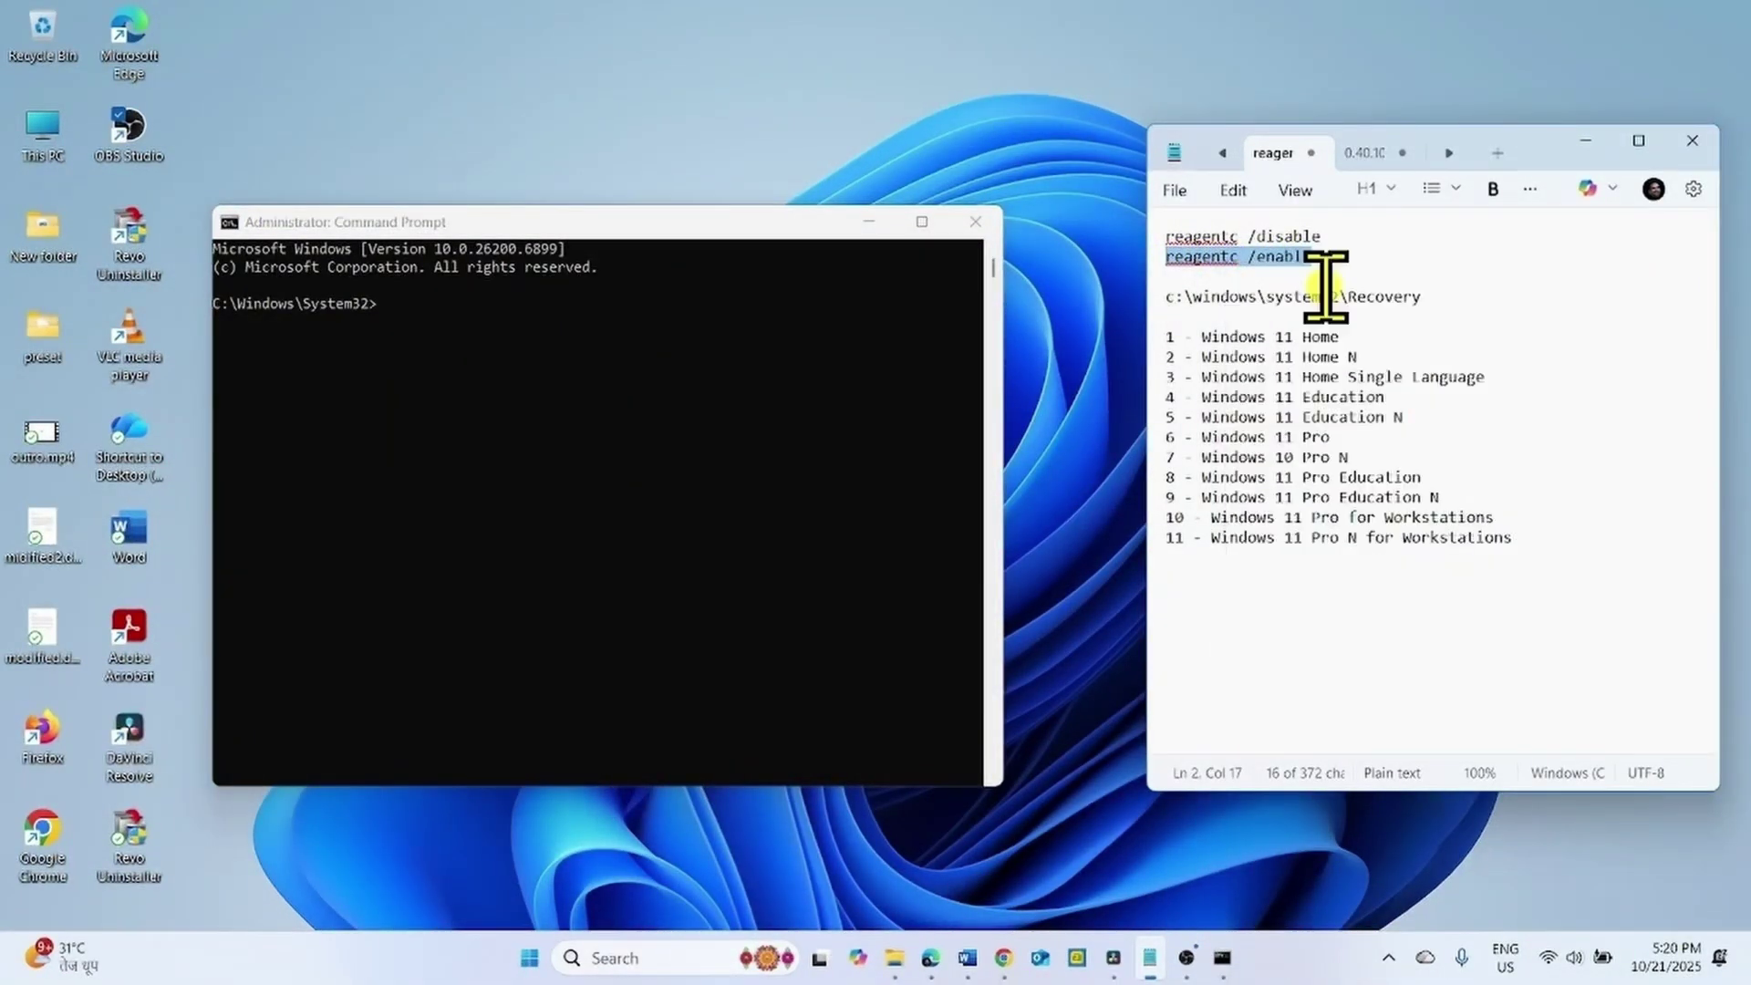
Run reagentc /enable in the admin console until Operation Successful, then close it and minimize Notepad.
{"action": "left_click", "coordinate": [418, 320]}
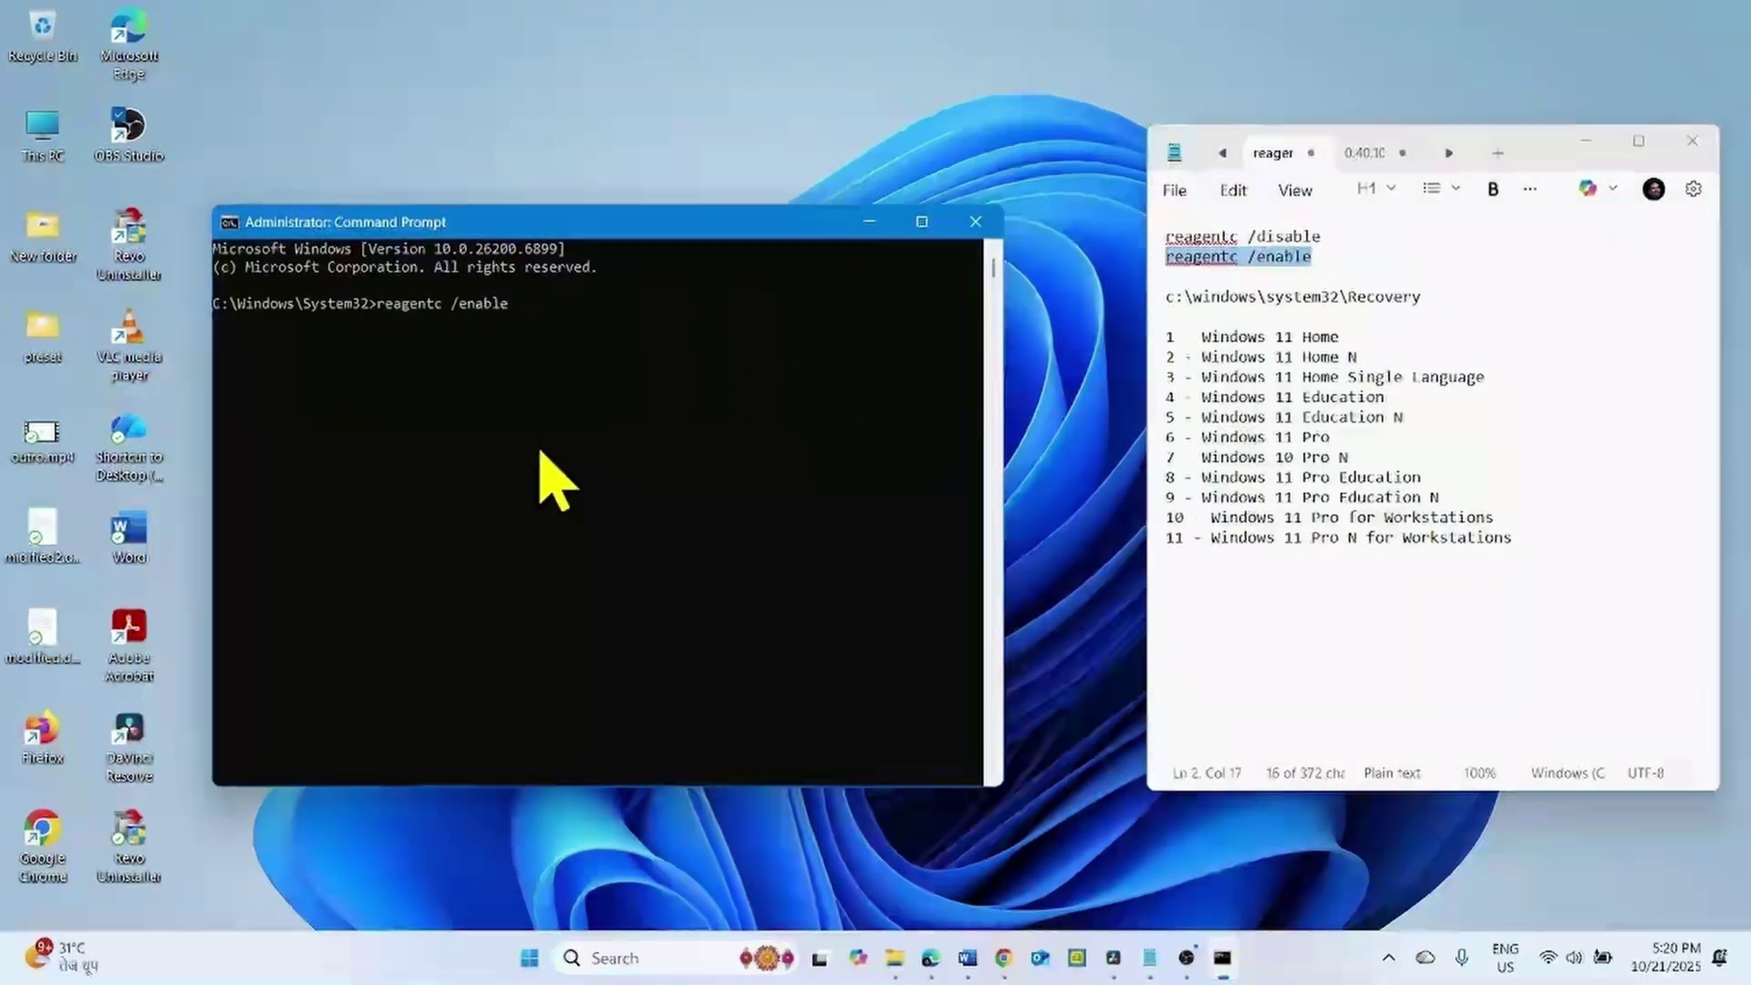
{"action": "key", "text": "Return"}
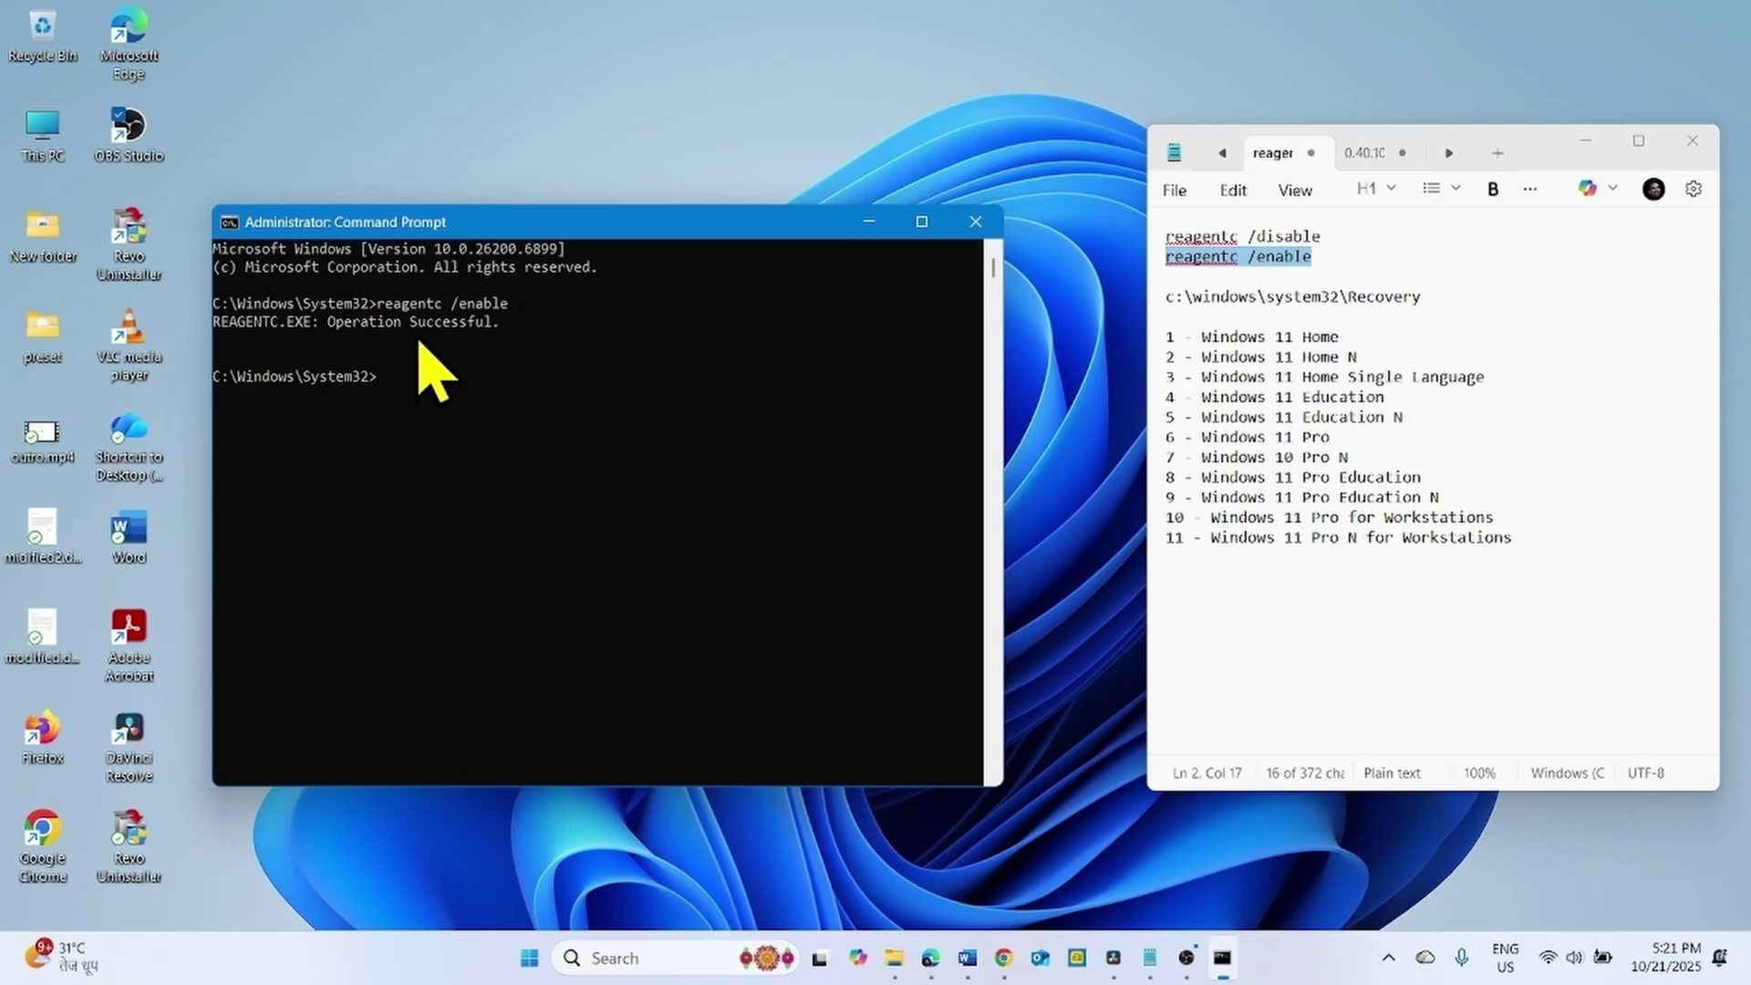
{"action": "left_click", "coordinate": [976, 222]}
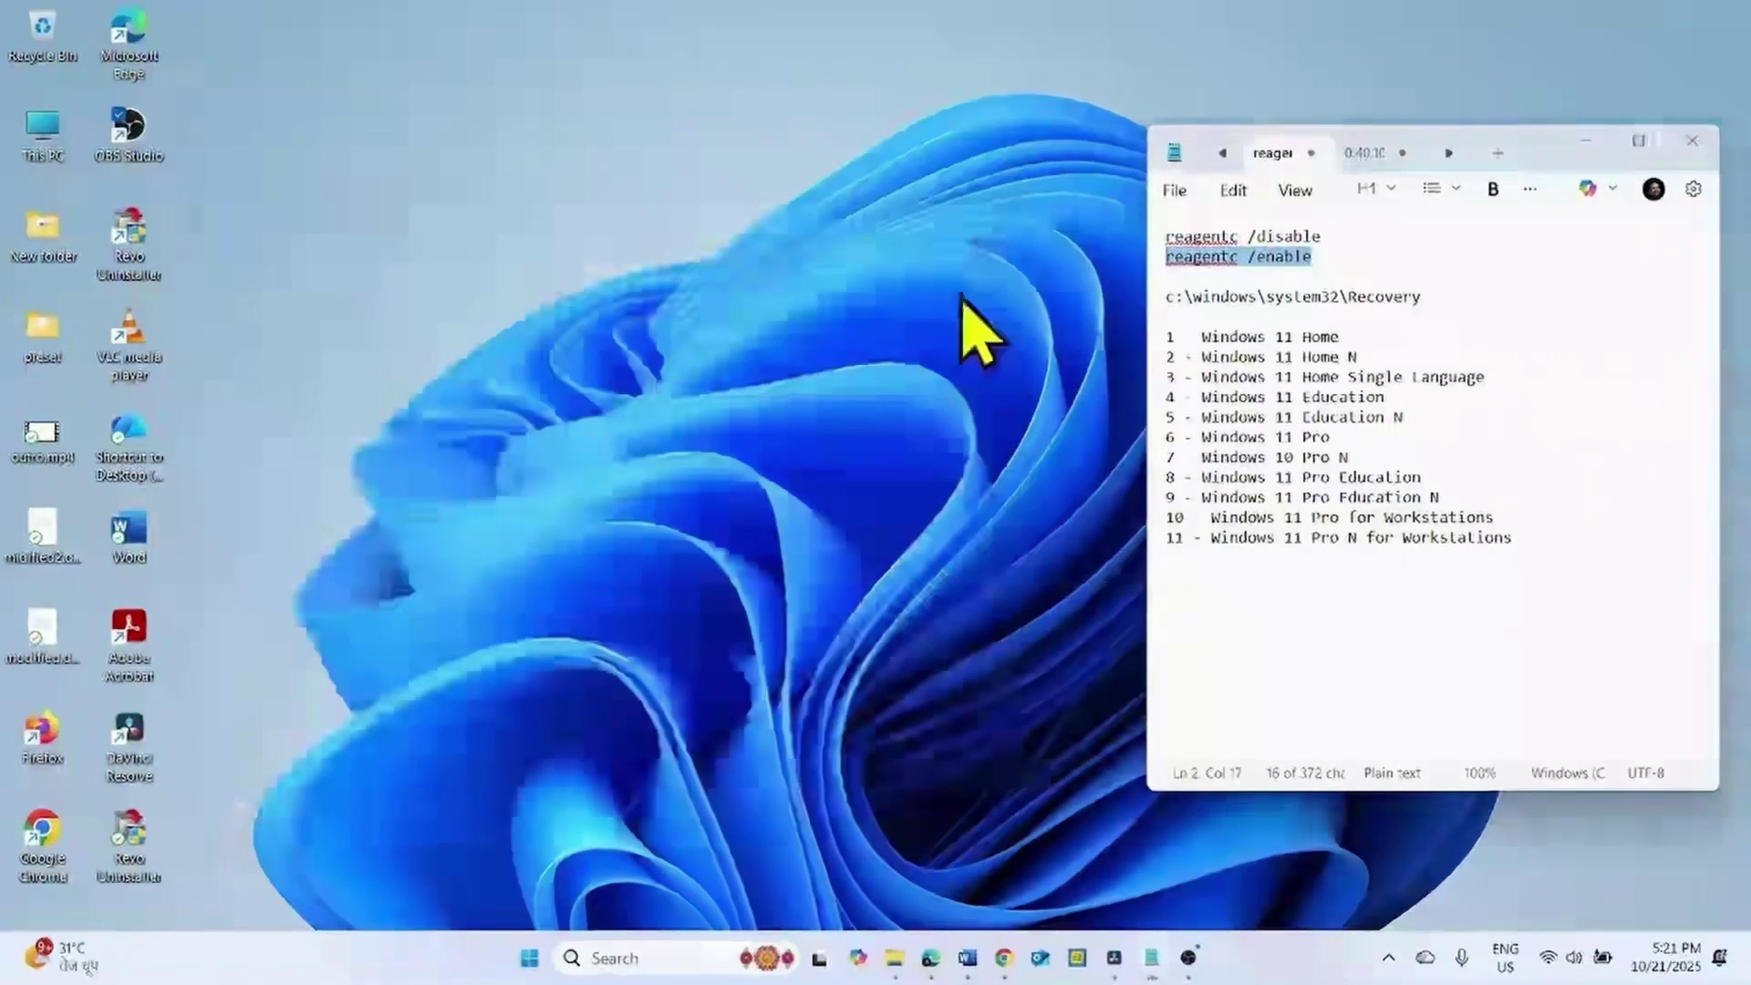
{"action": "left_click", "coordinate": [1584, 143]}
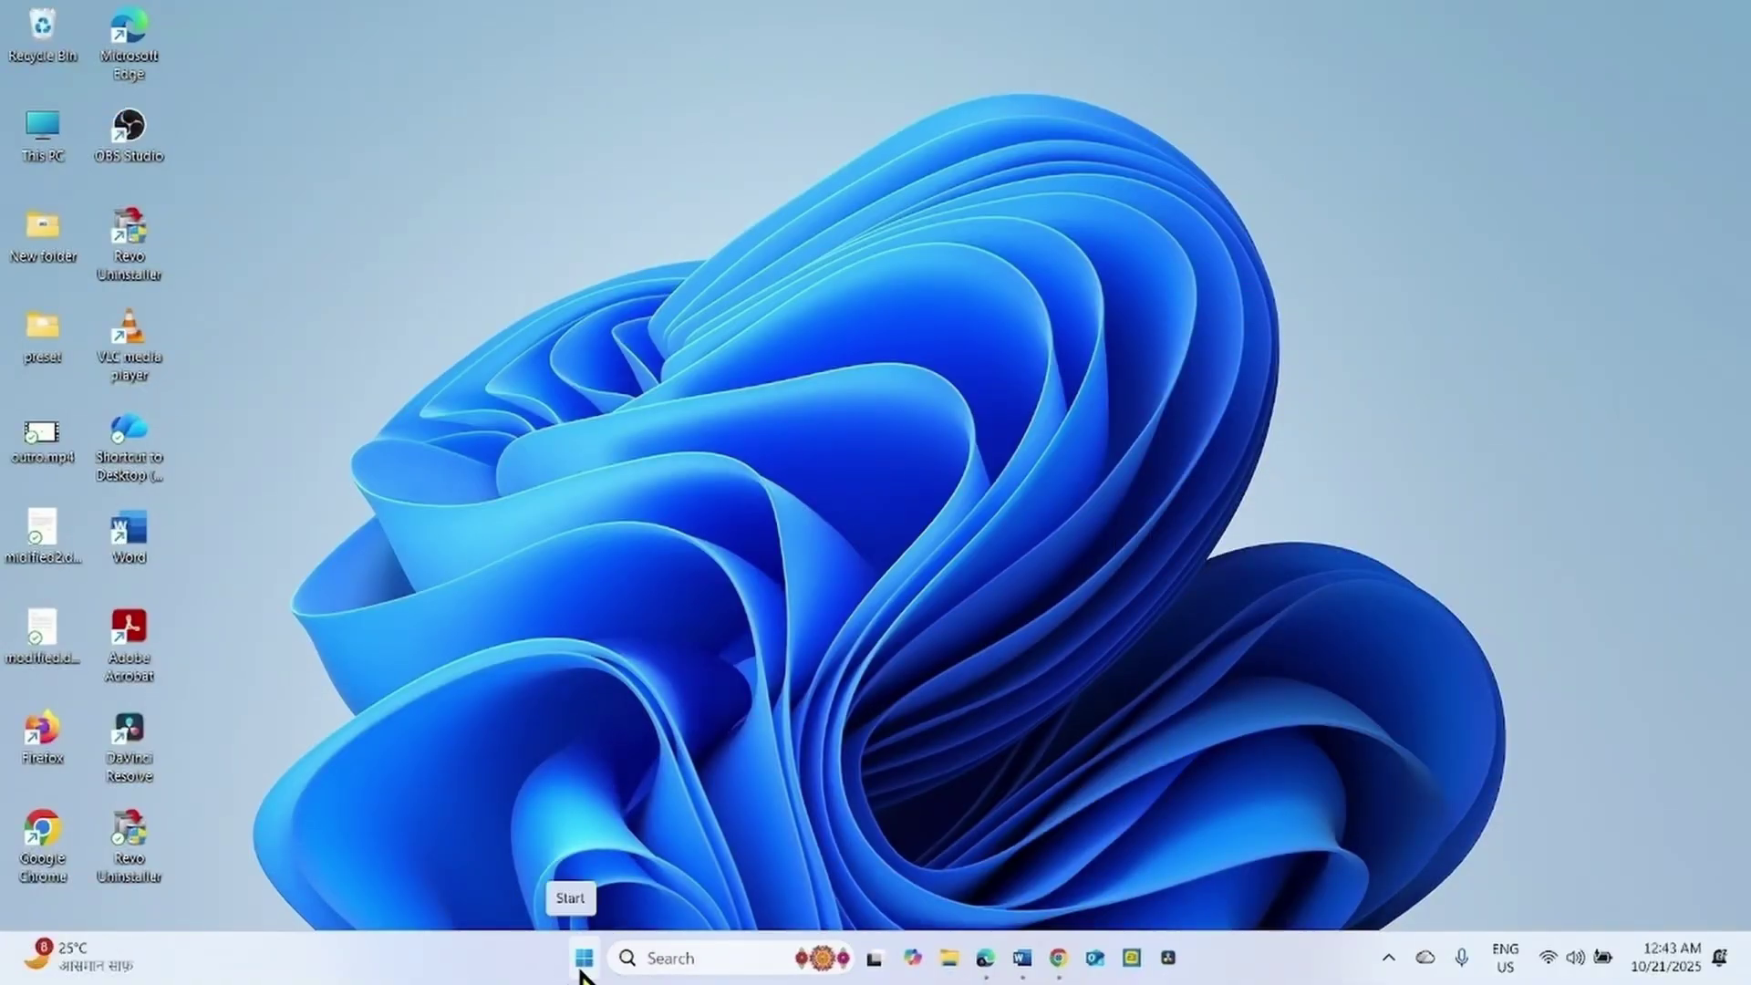
Open Settings from Start and go to System > Recovery.
{"action": "left_click", "coordinate": [582, 960]}
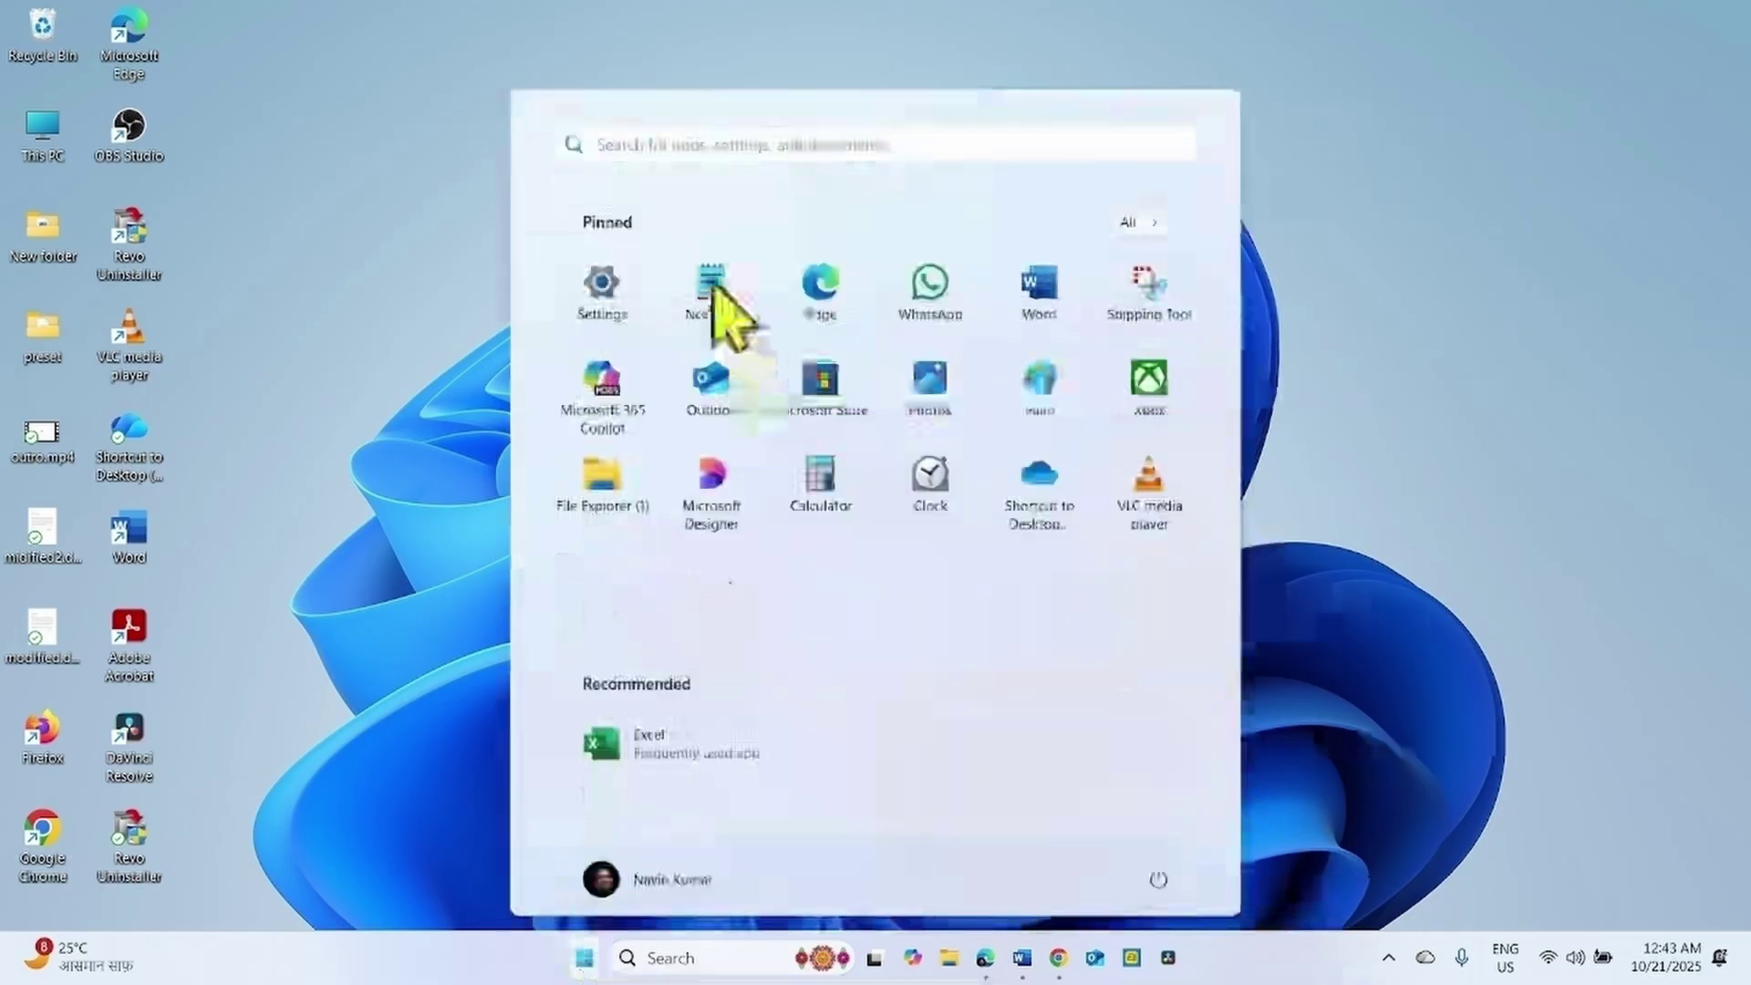
{"action": "left_click", "coordinate": [598, 286]}
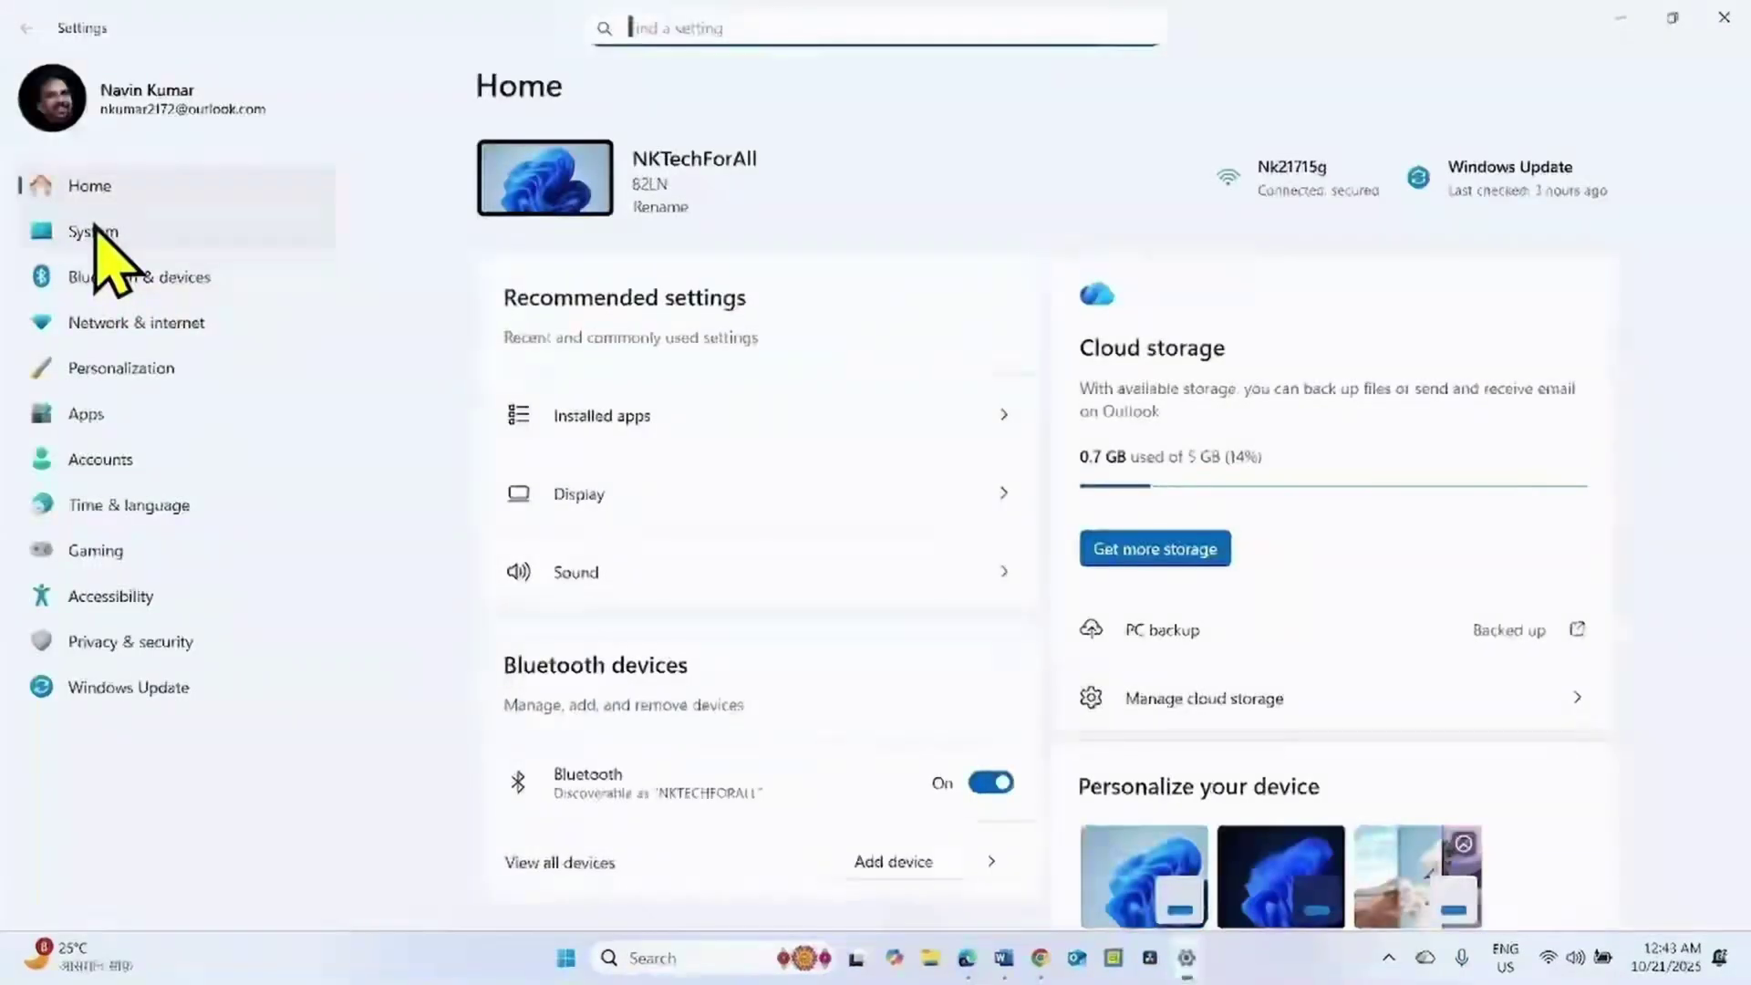
{"action": "left_click", "coordinate": [96, 233]}
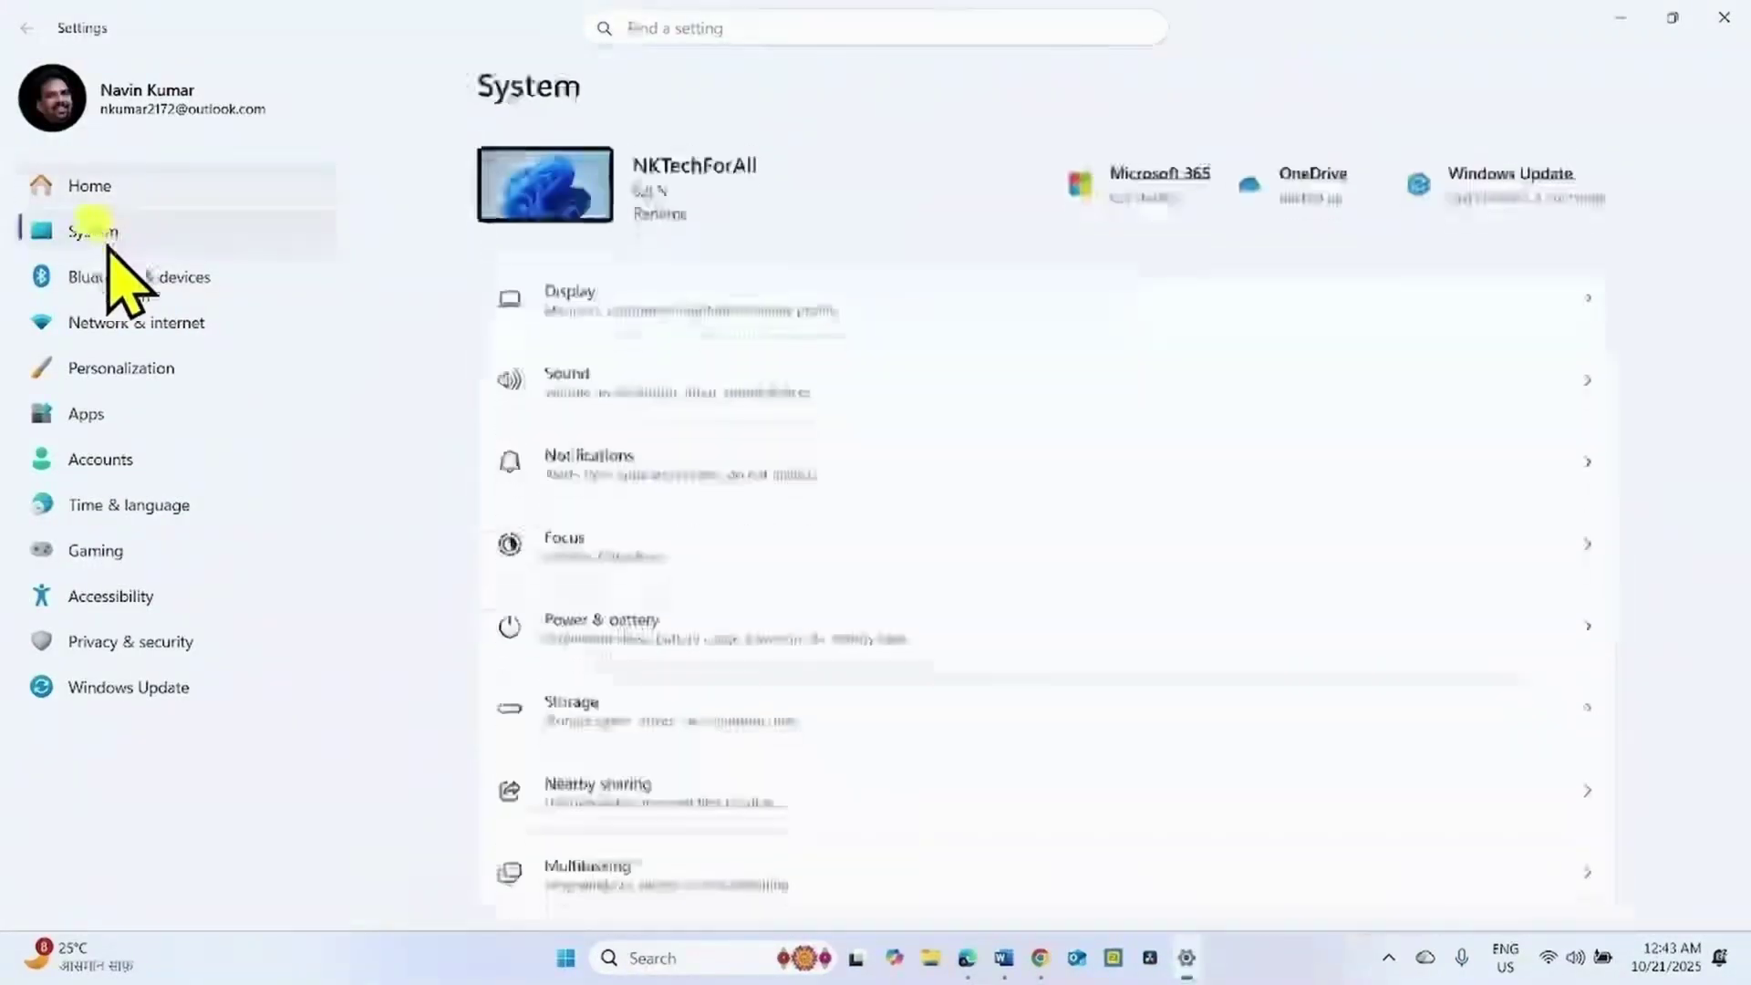
{"action": "scroll", "coordinate": [757, 548], "scroll_direction": "down", "scroll_amount": 10}
{"action": "left_click", "coordinate": [629, 275]}
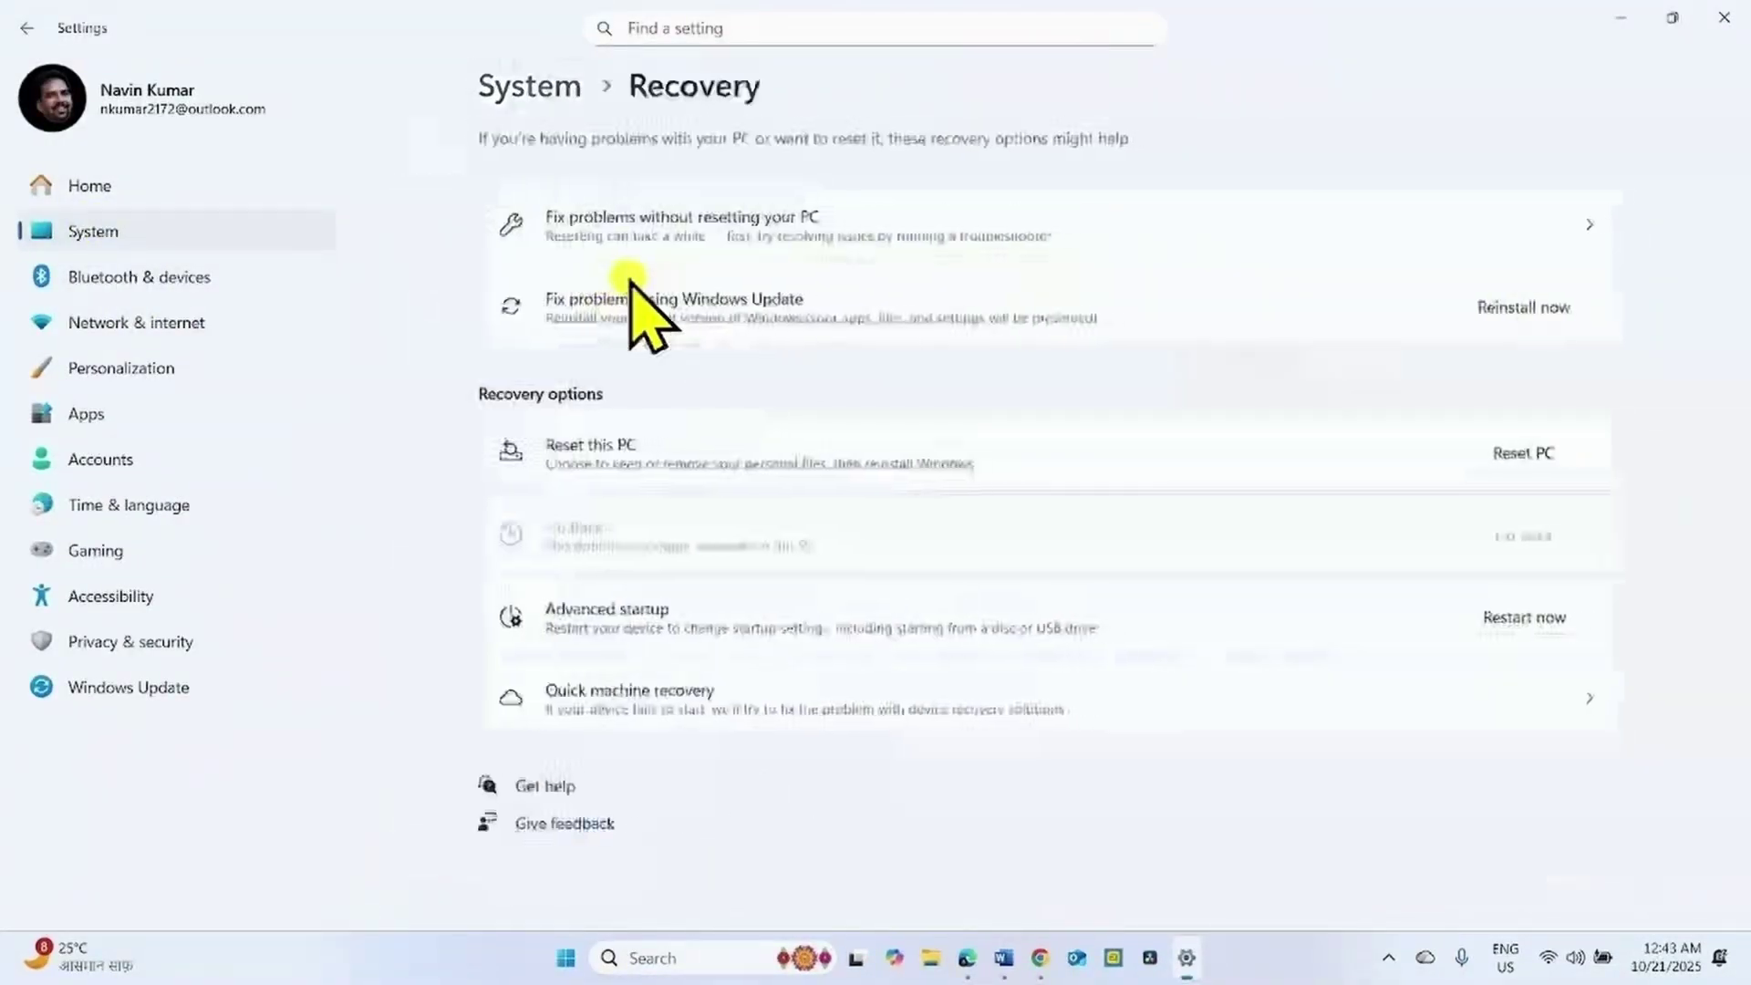